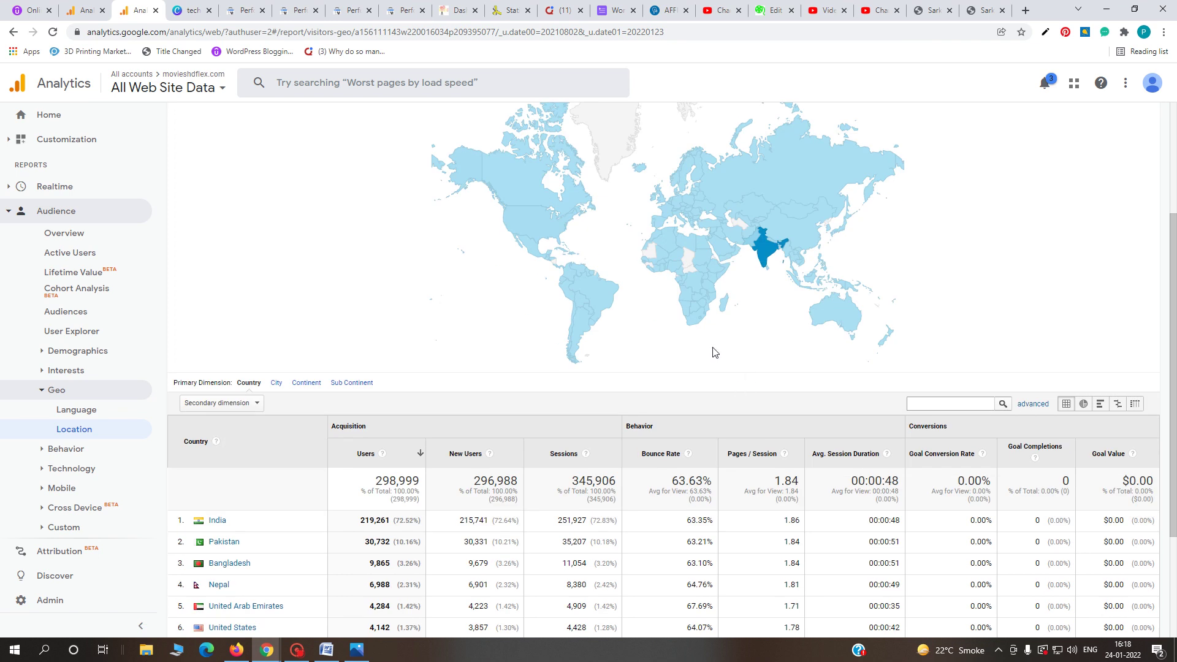
- Open the 4shared.com URL from the Word backlinks 2022 table in the browser
scroll(714, 353, down, 1)
scroll(708, 363, down, 2)
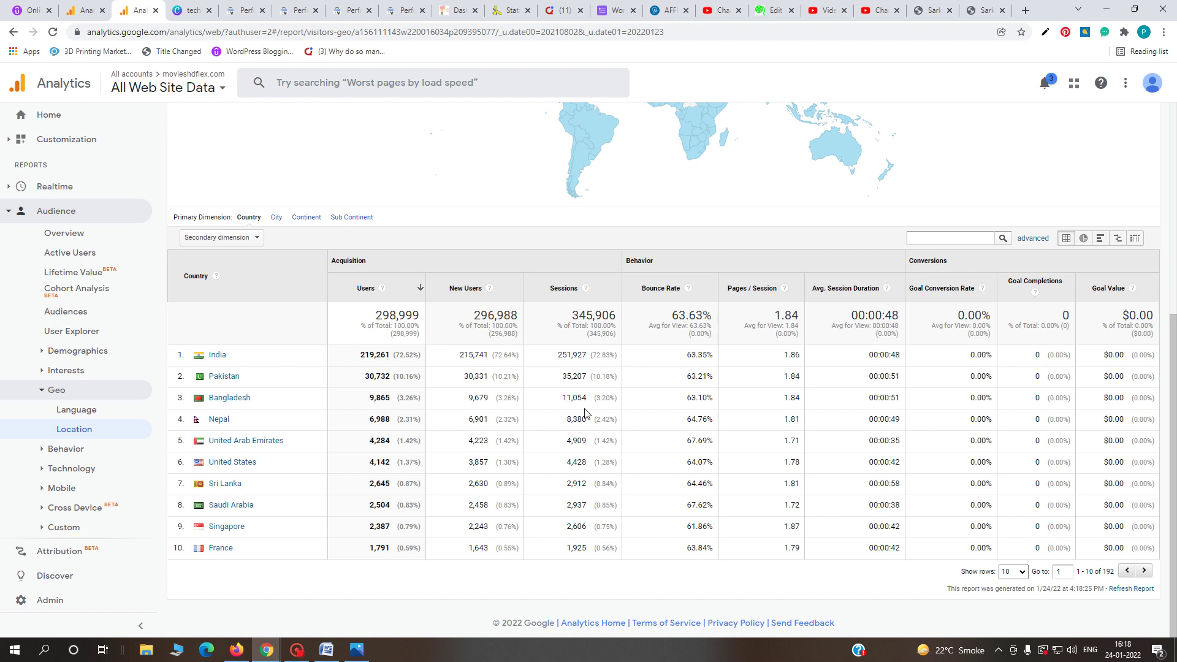
click(356, 654)
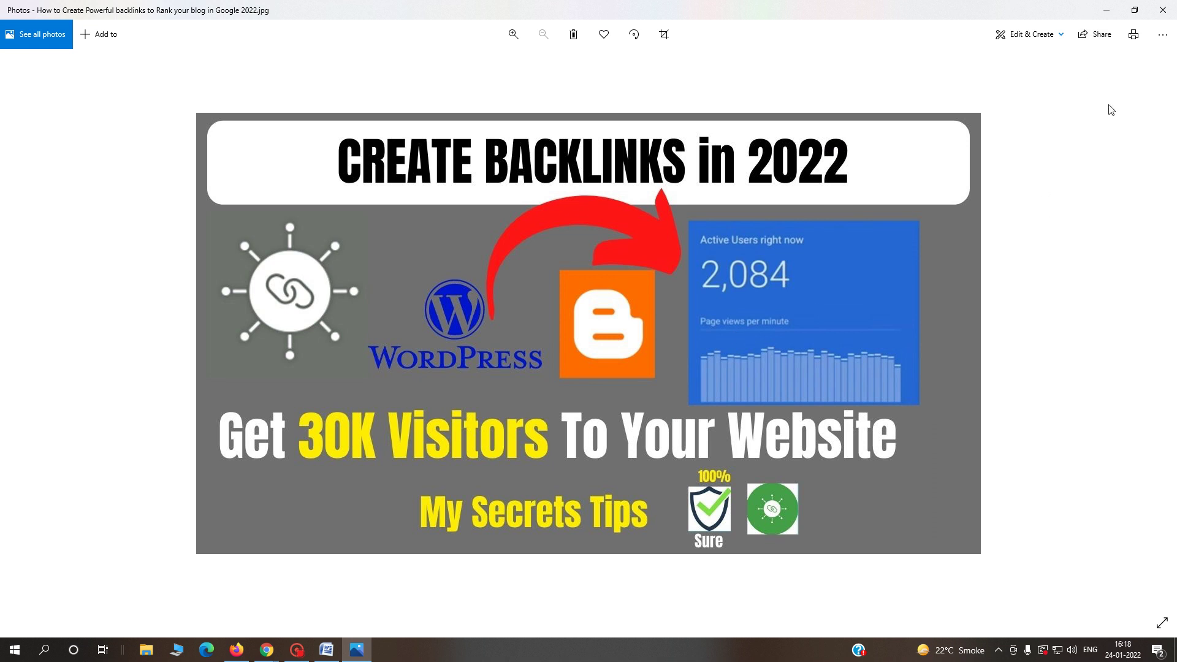
click(1104, 11)
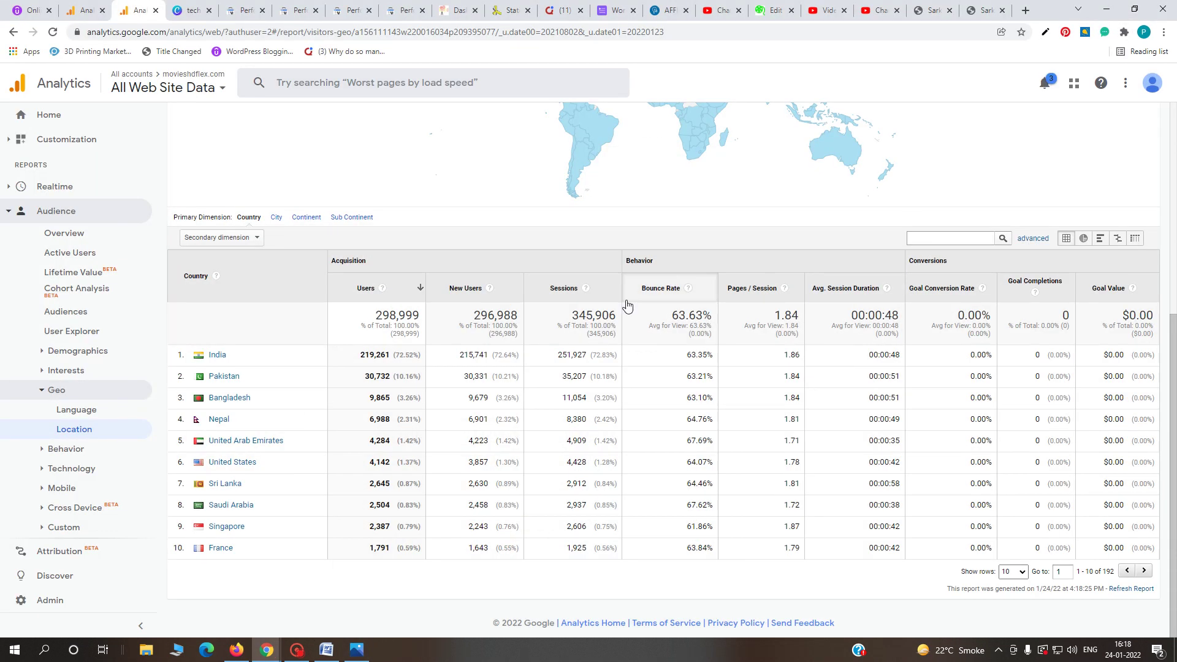
click(326, 650)
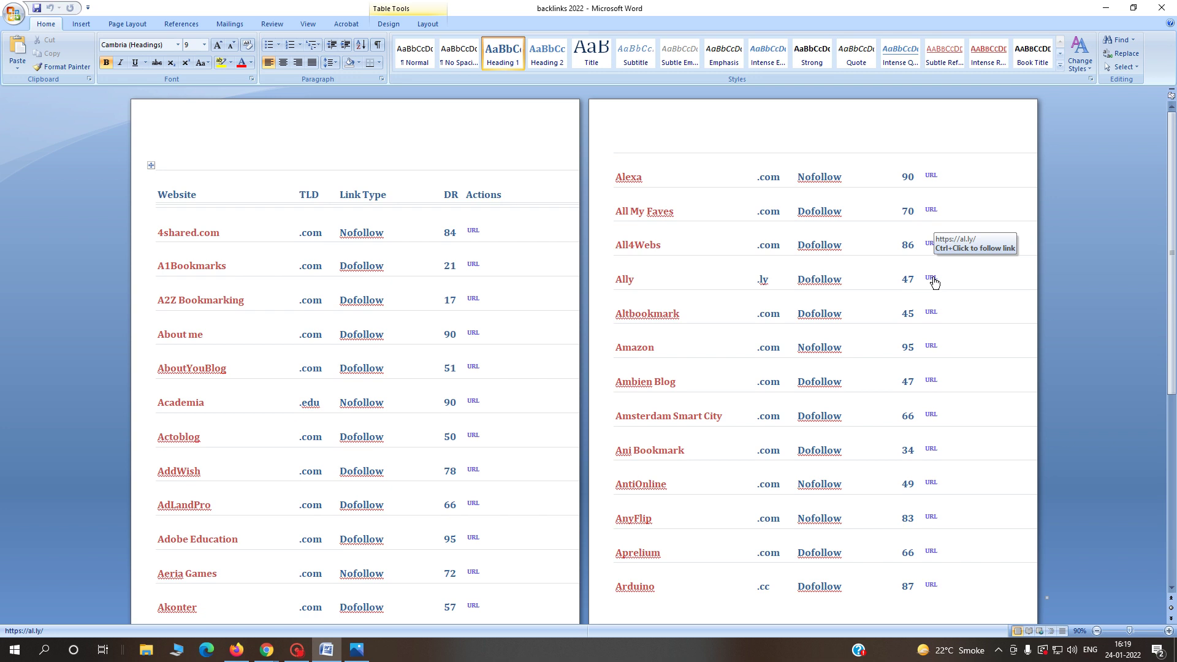
ctrl+click(477, 236)
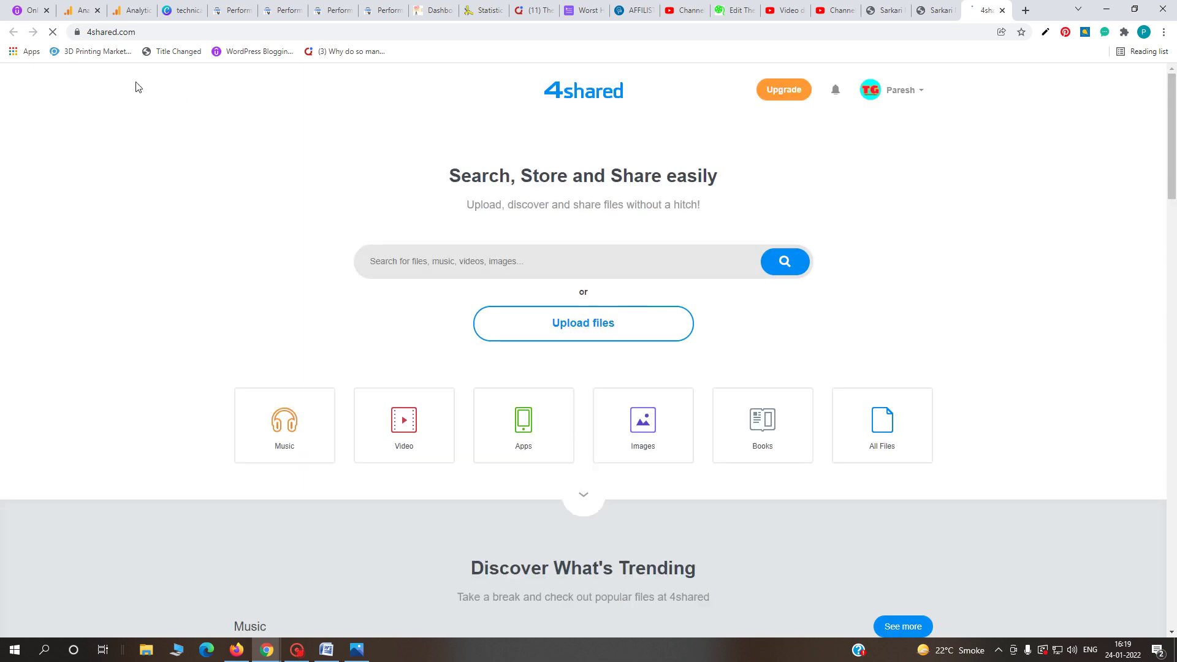
- Share the 'website speed' folder publicly from My Account, then return to the backlinks document
click(908, 97)
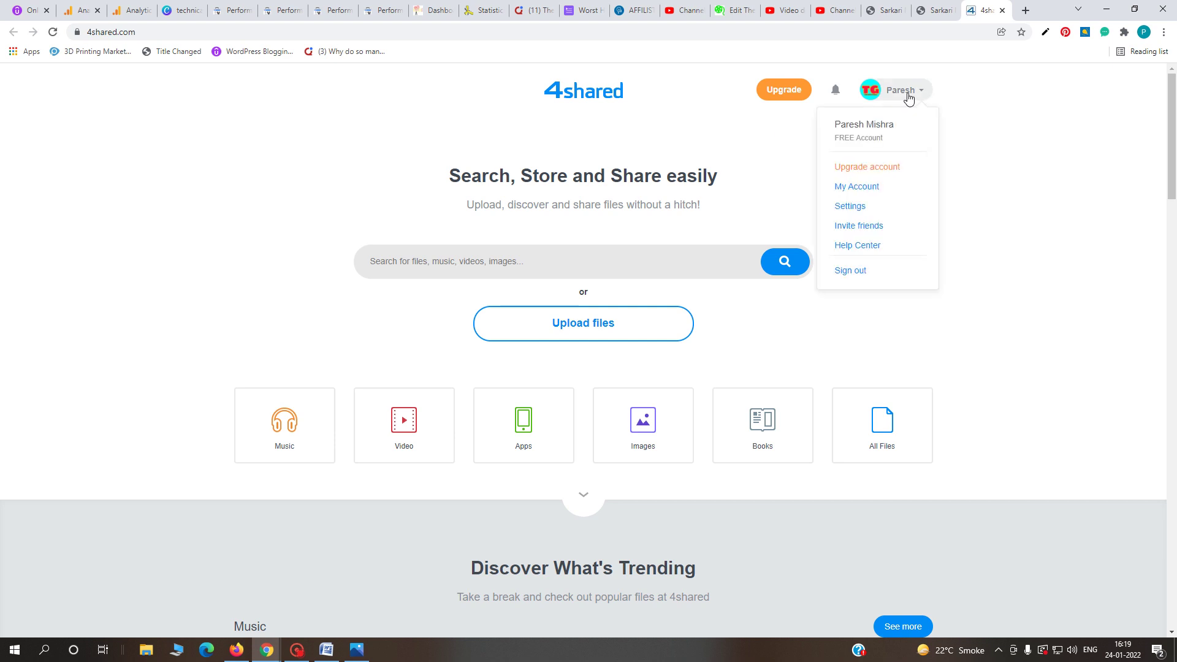
click(868, 188)
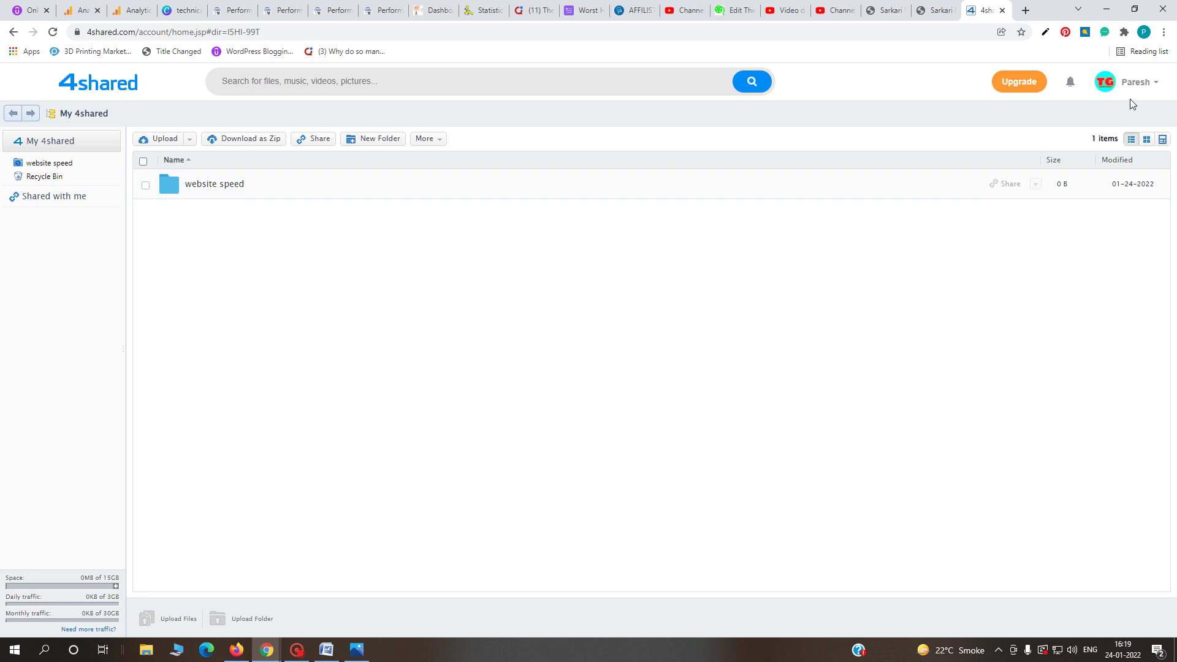
click(1133, 84)
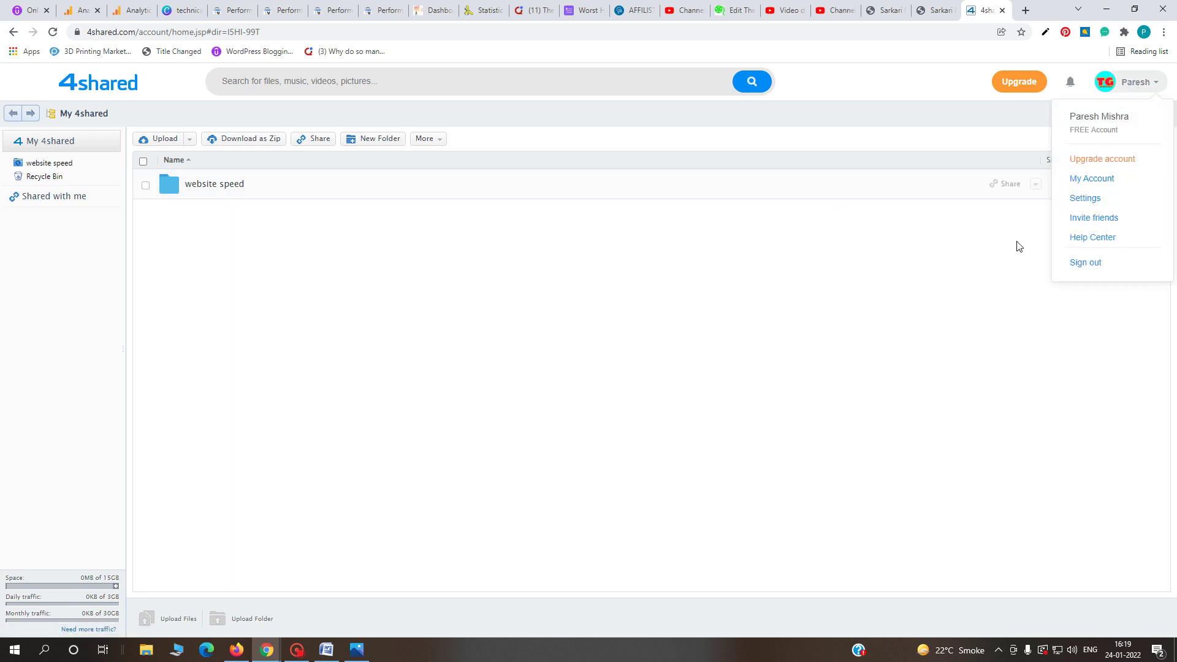
click(186, 195)
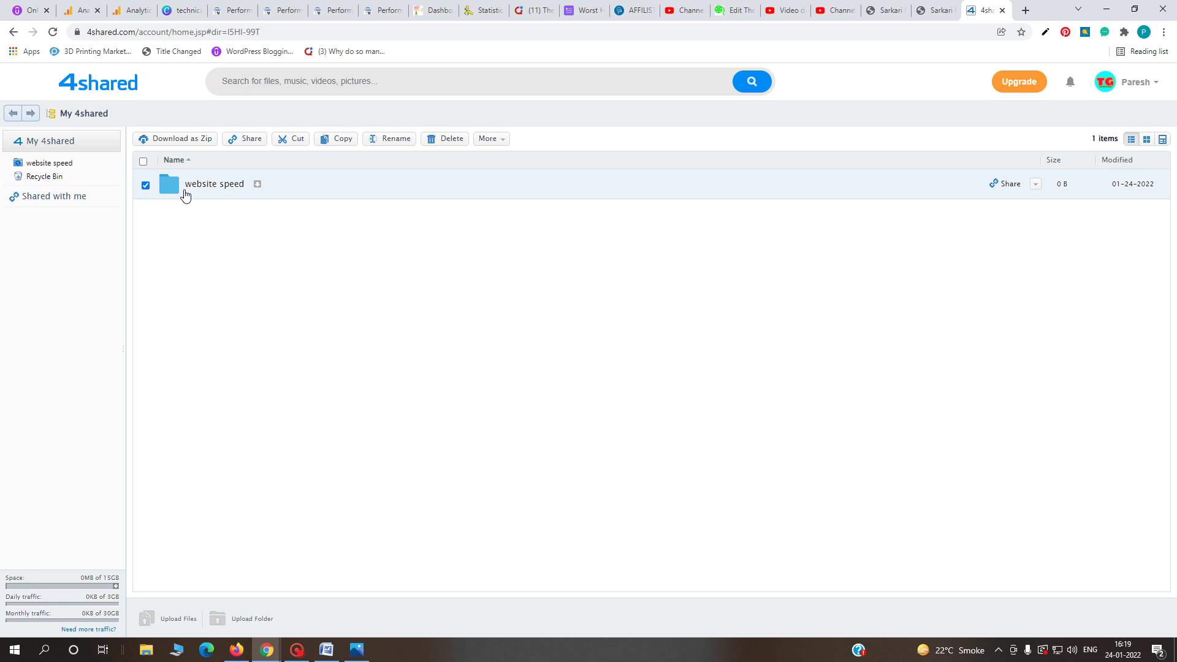
click(240, 141)
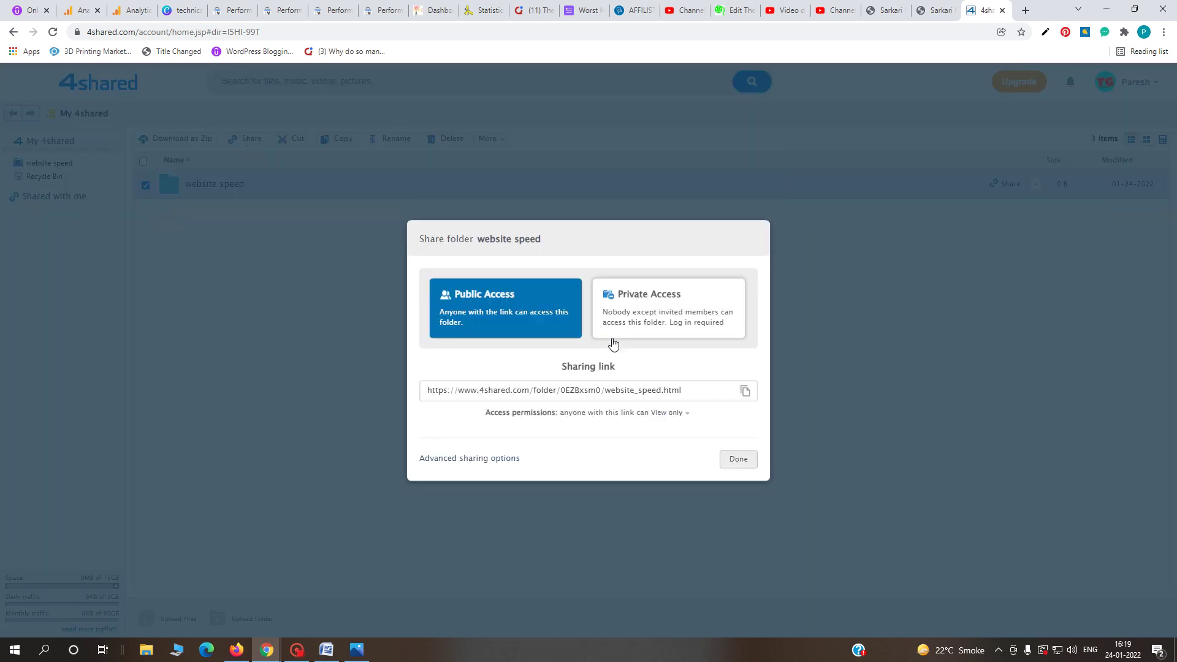
click(737, 460)
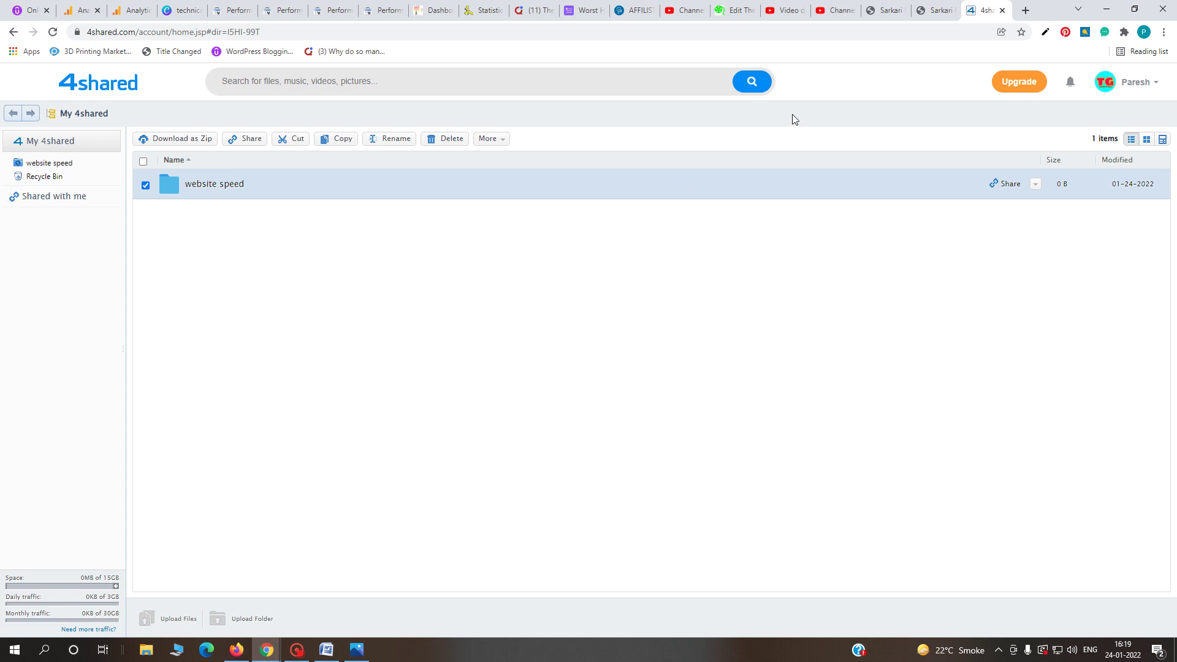
click(327, 651)
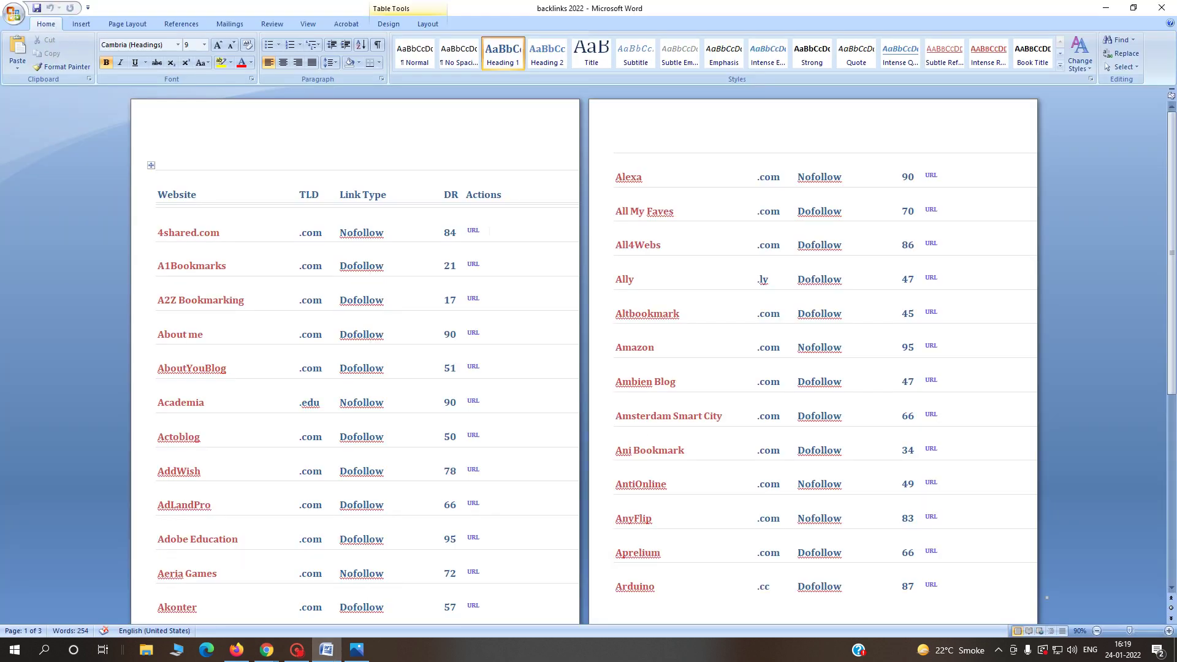
- Open A1Bookmarks from the backlinks list and go to its Submit Story form
ctrl+click(475, 263)
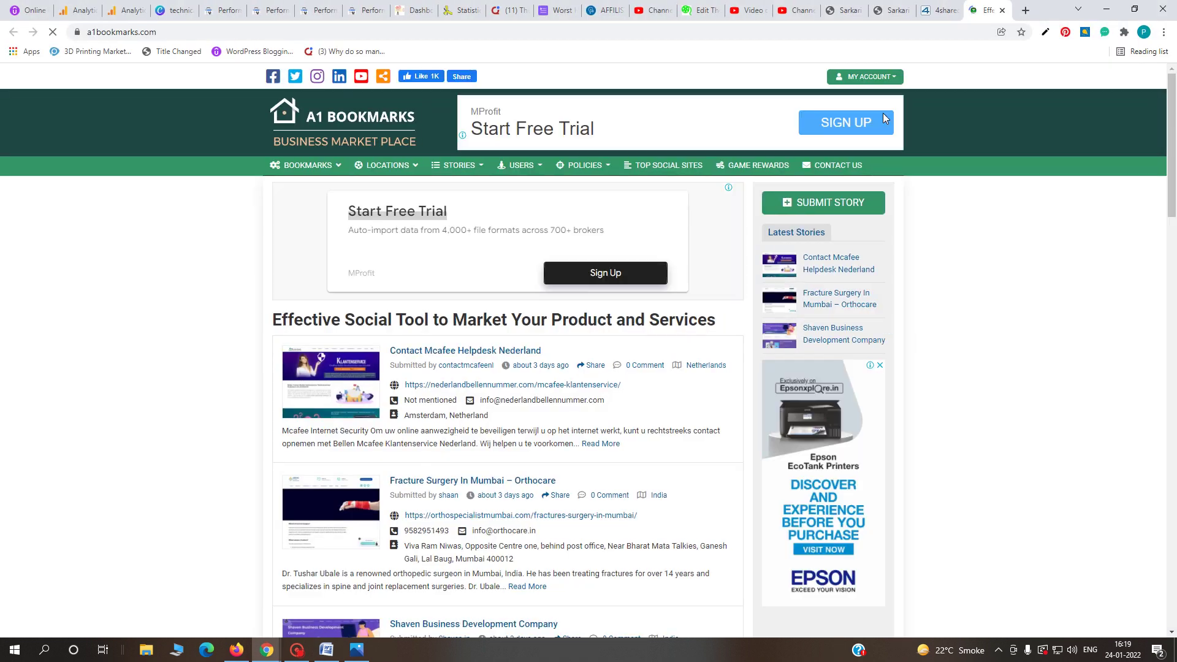
click(890, 78)
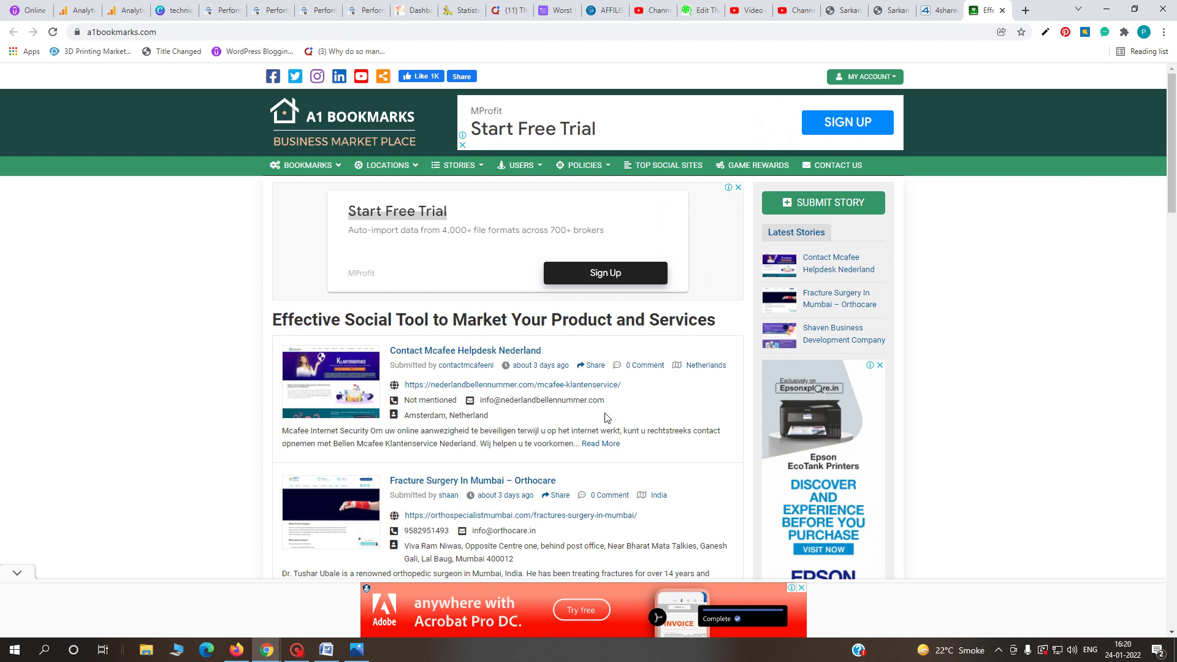
scroll(607, 417, down, 6)
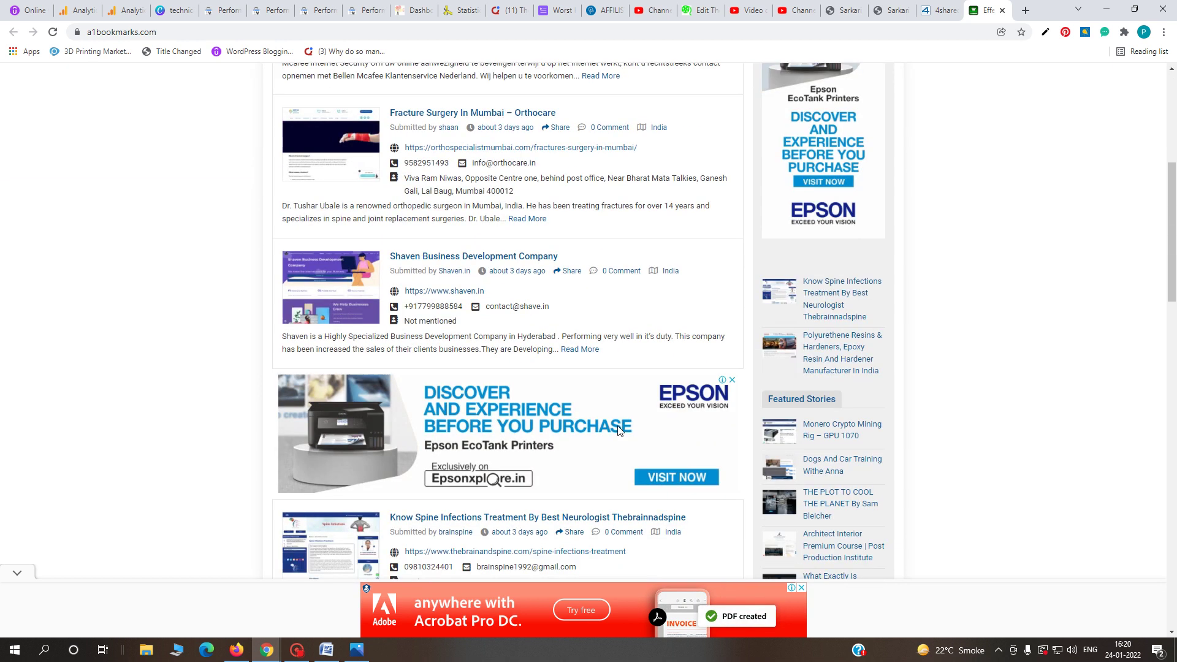
scroll(631, 423, up, 5)
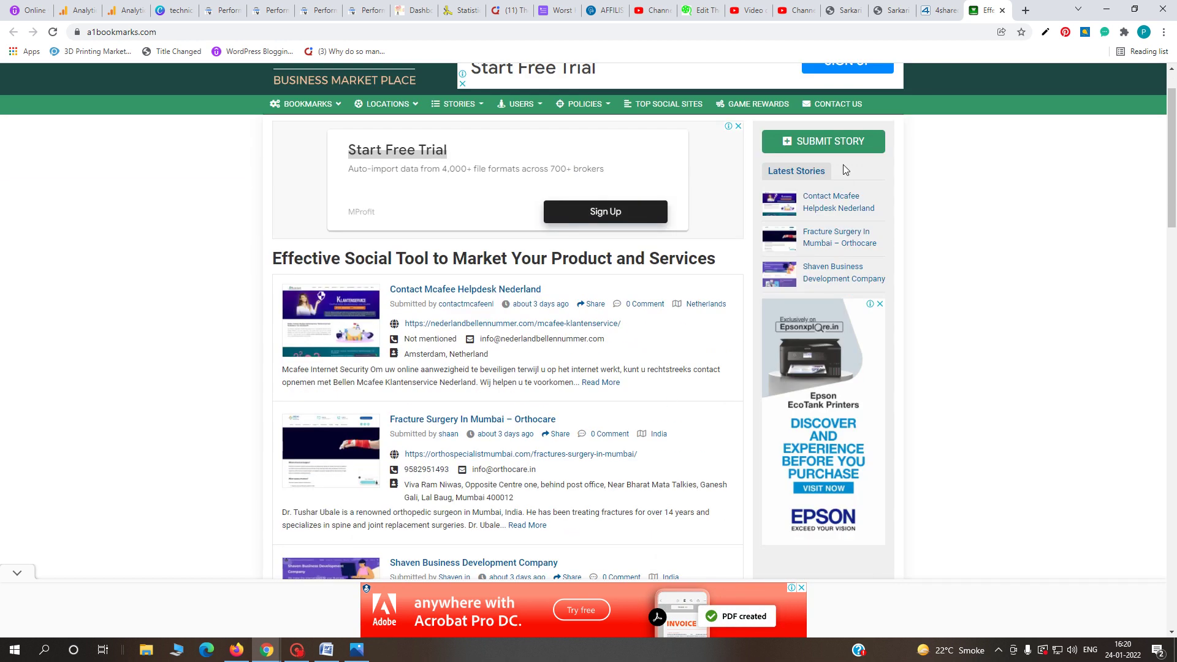
click(831, 147)
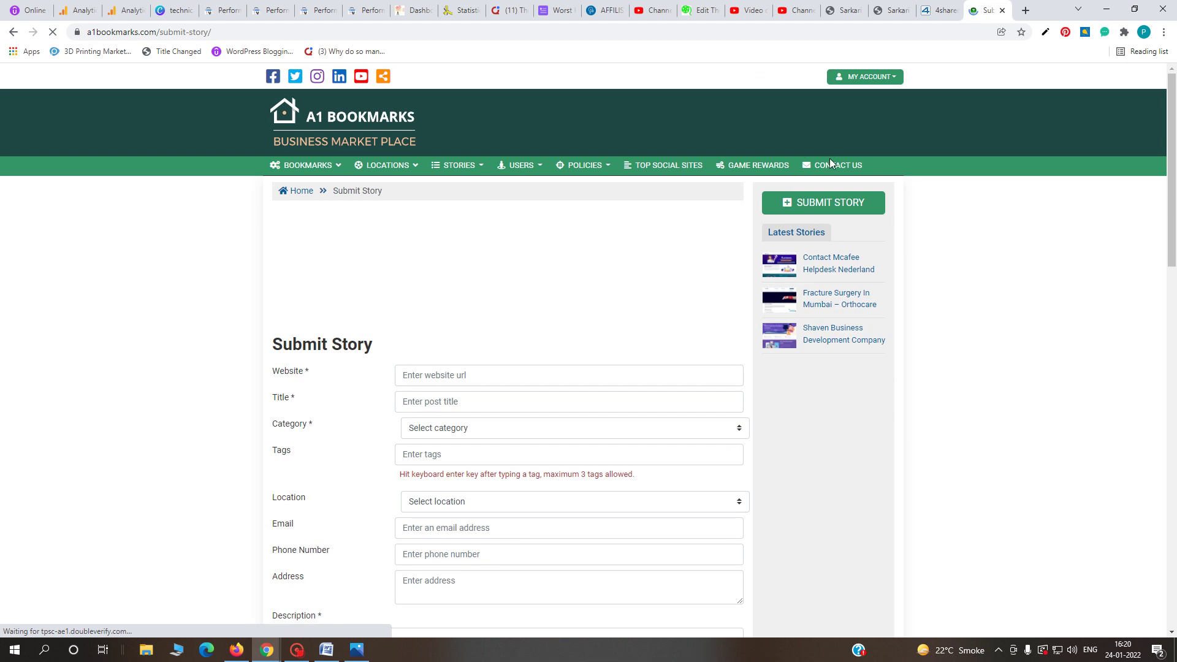
- Paste the indnaukari.com Sarkari Naukri post address into the Website field
click(472, 376)
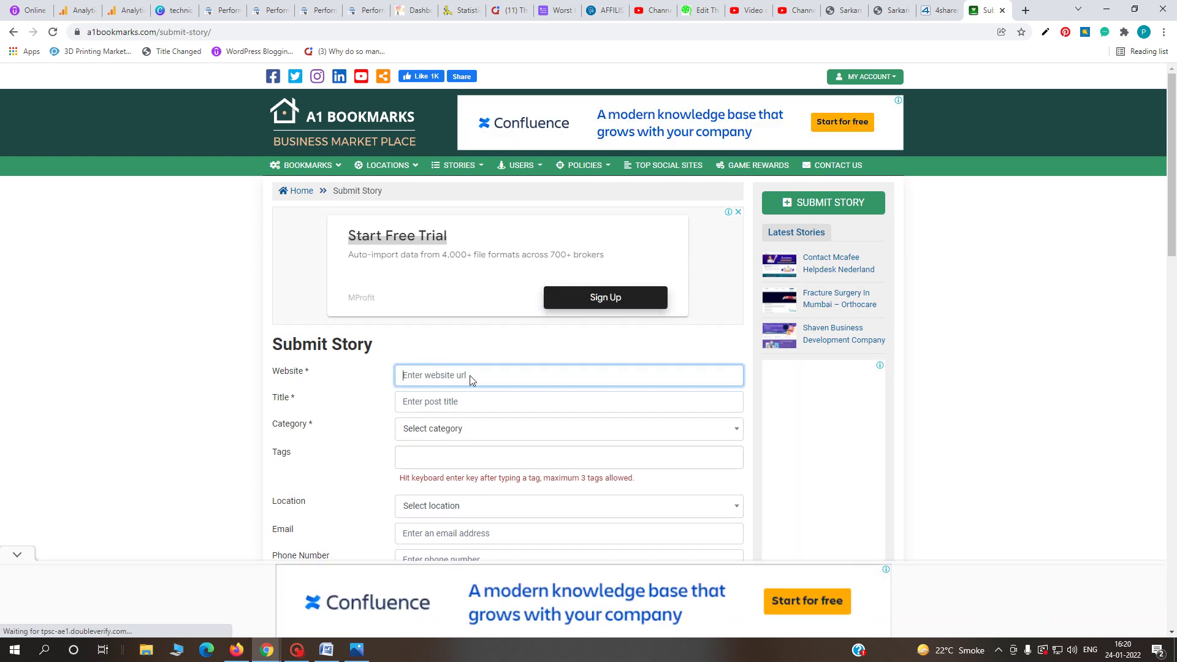
click(897, 11)
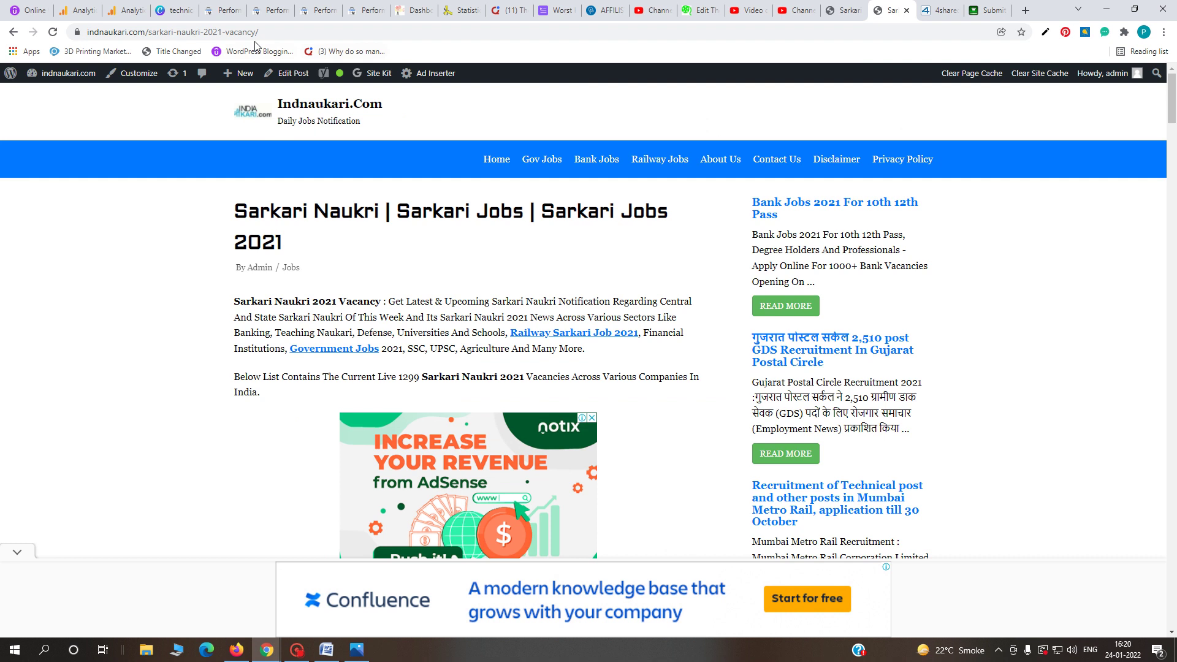
click(221, 33)
key(ctrl+c)
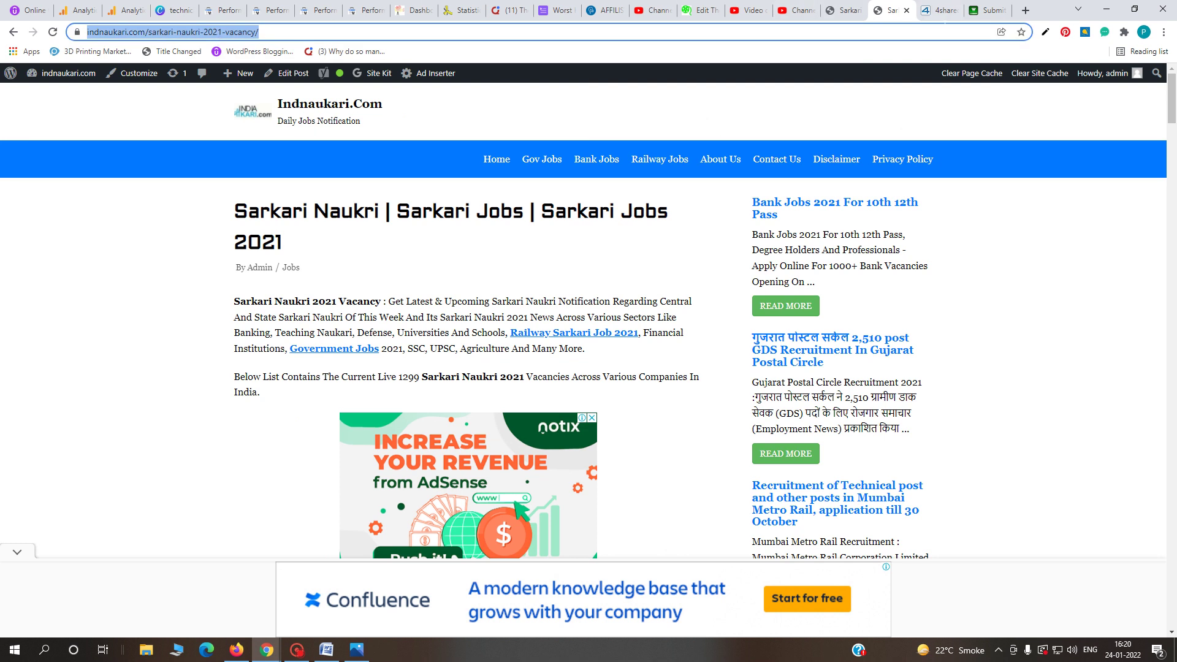
click(976, 11)
key(ctrl+v)
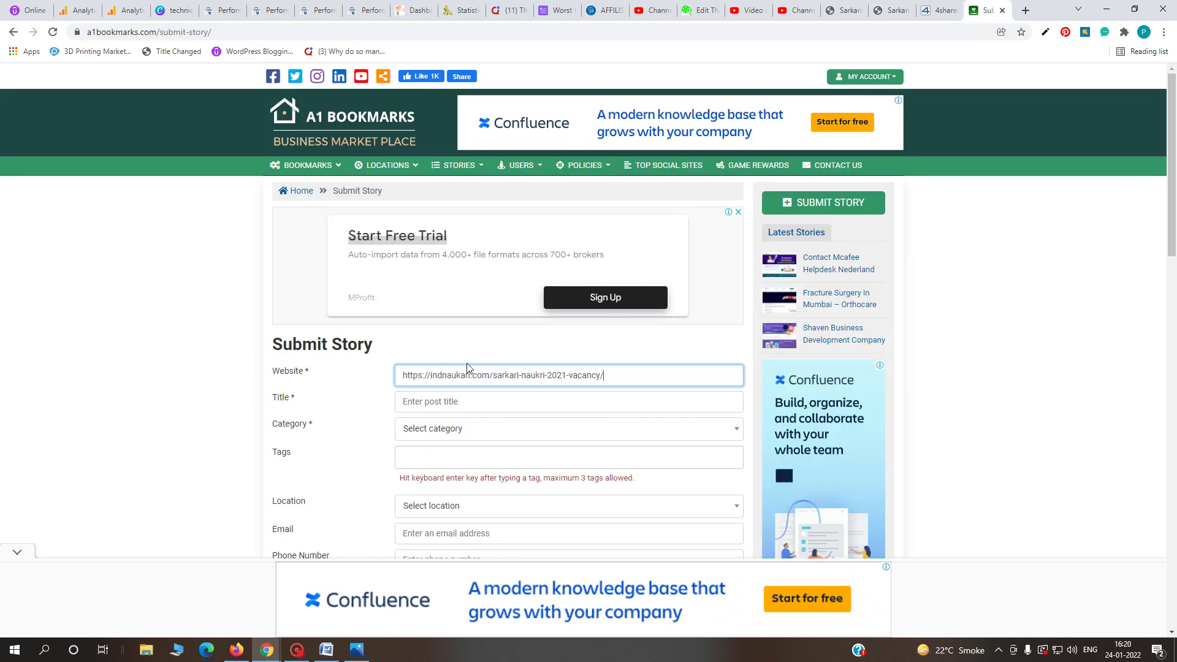
- Paste the post's title into Title, changing the year's last digit to 2
click(440, 414)
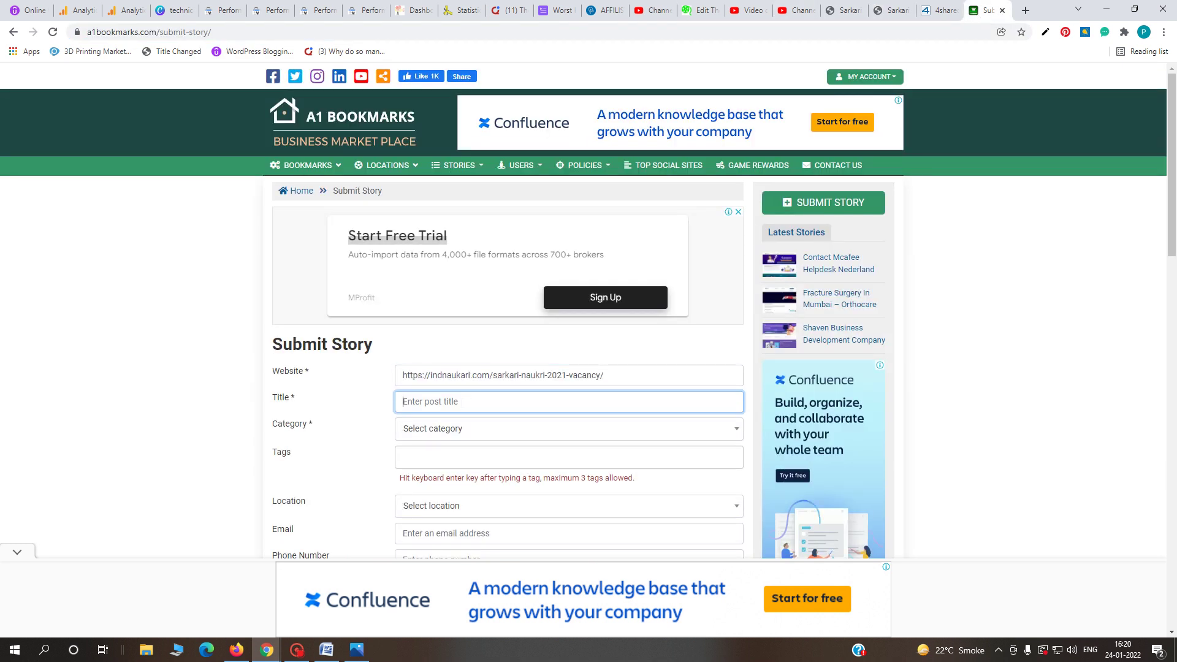
click(894, 11)
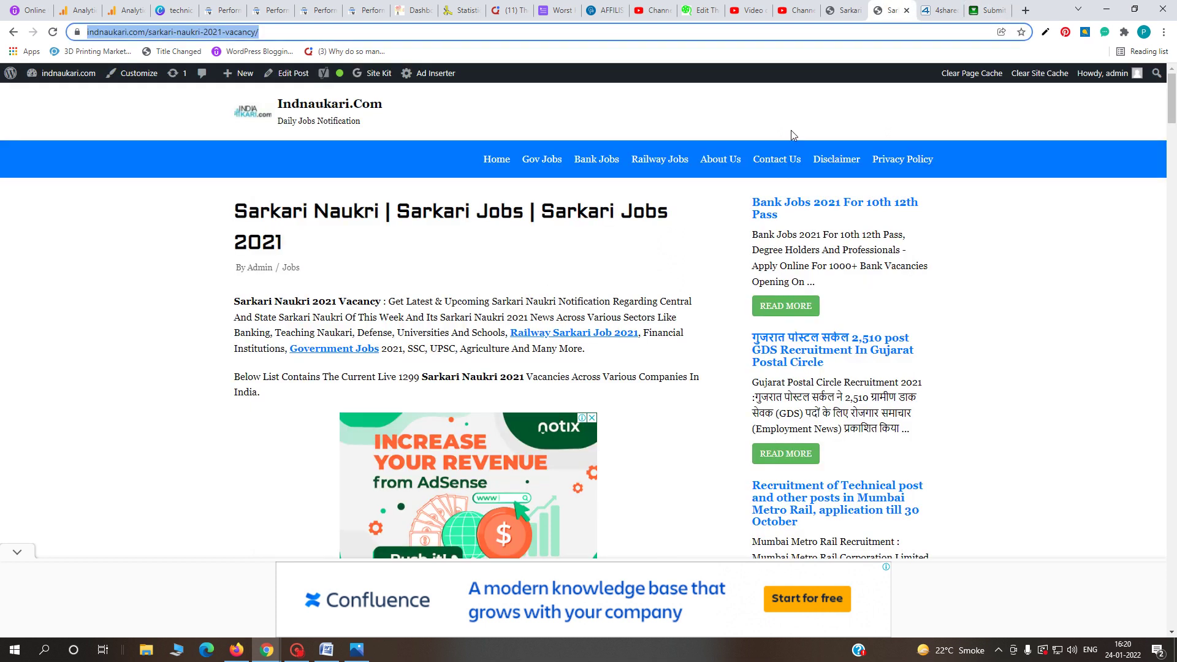
drag(294, 238, 211, 226)
key(ctrl+c)
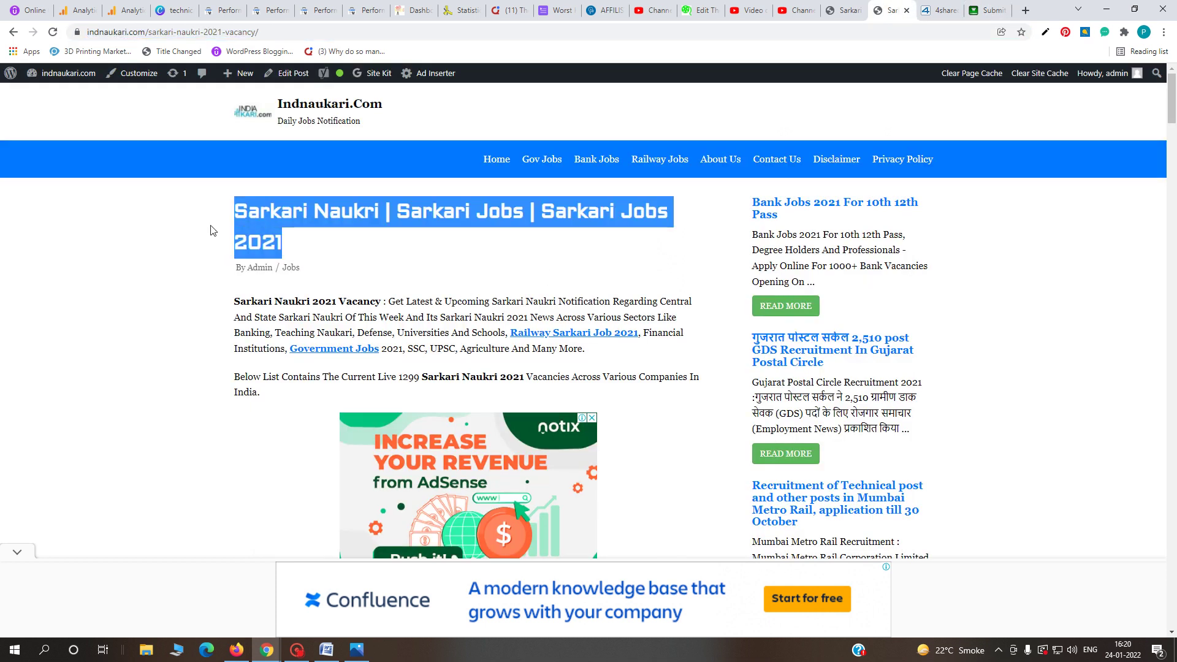
click(988, 10)
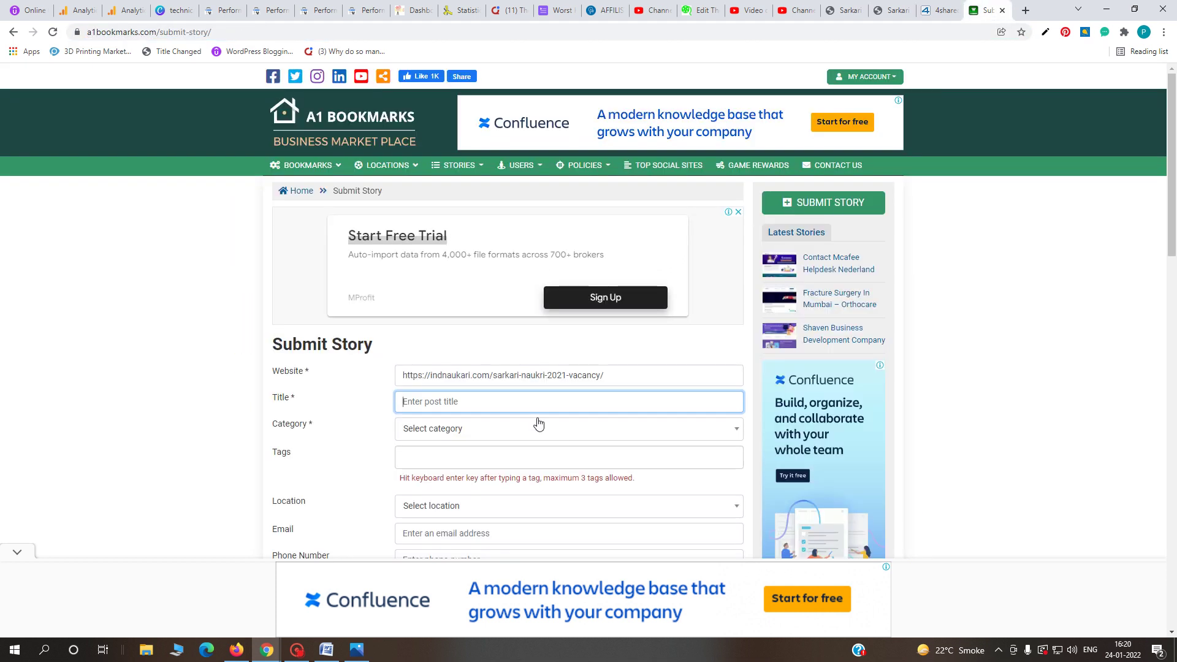
click(517, 403)
key(ctrl+v)
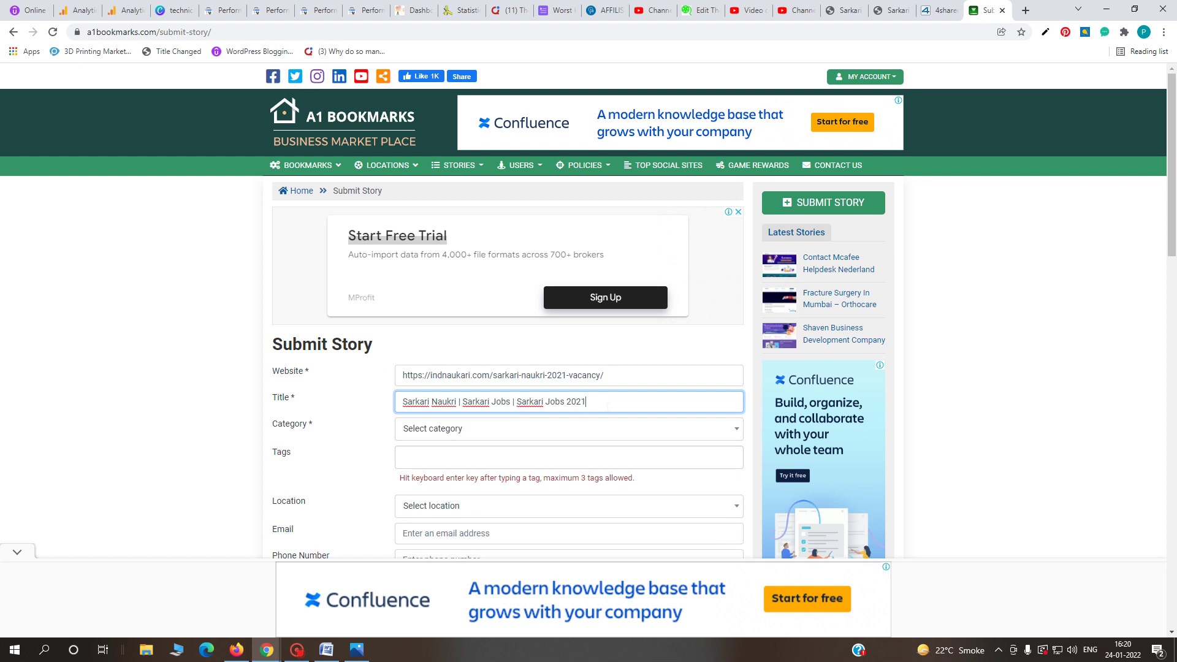
key(BackSpace)
text(2)
- Set the story category to Education
click(526, 437)
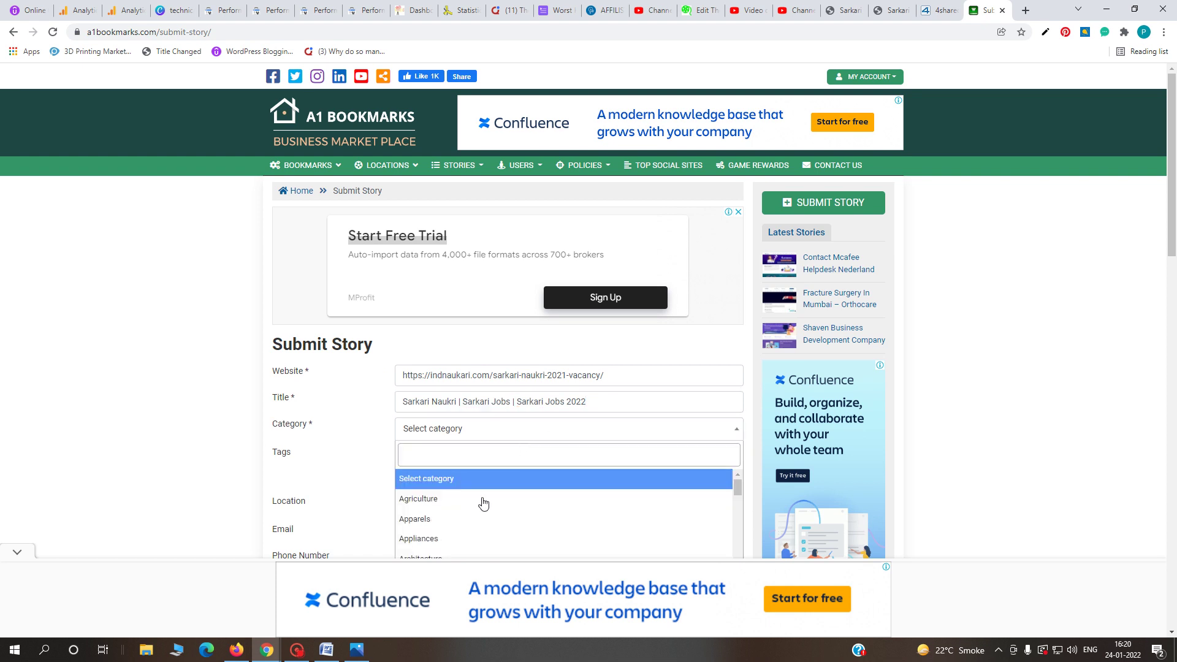
scroll(482, 503, down, 1)
scroll(476, 508, down, 1)
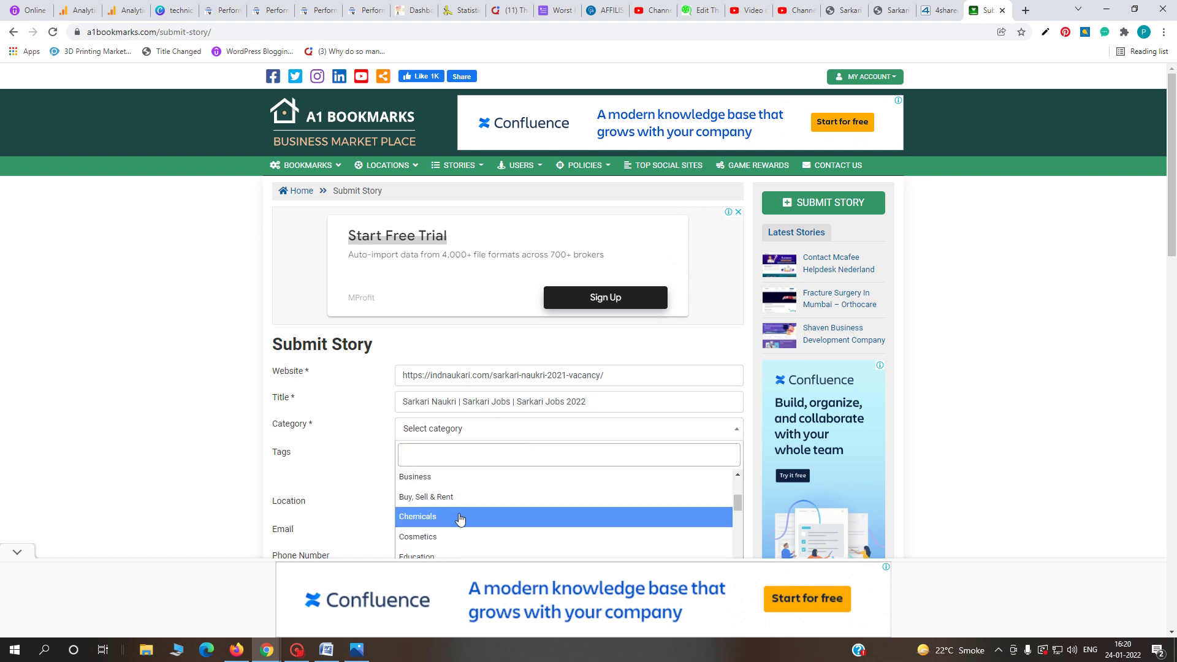
scroll(460, 517, down, 1)
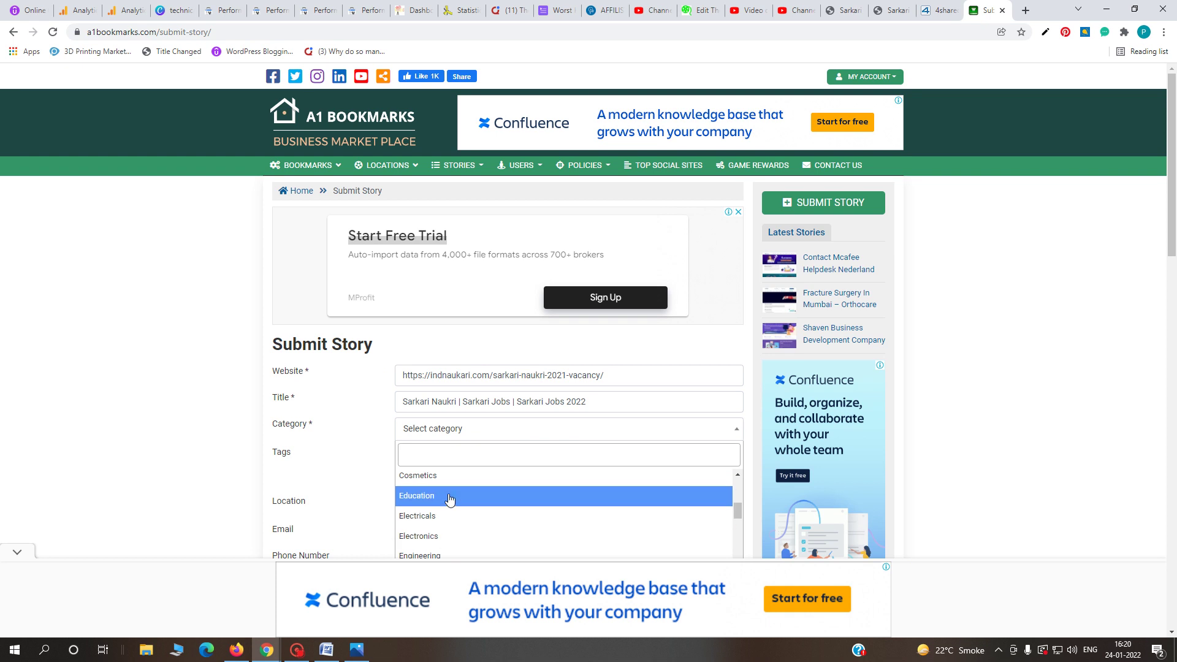
click(448, 498)
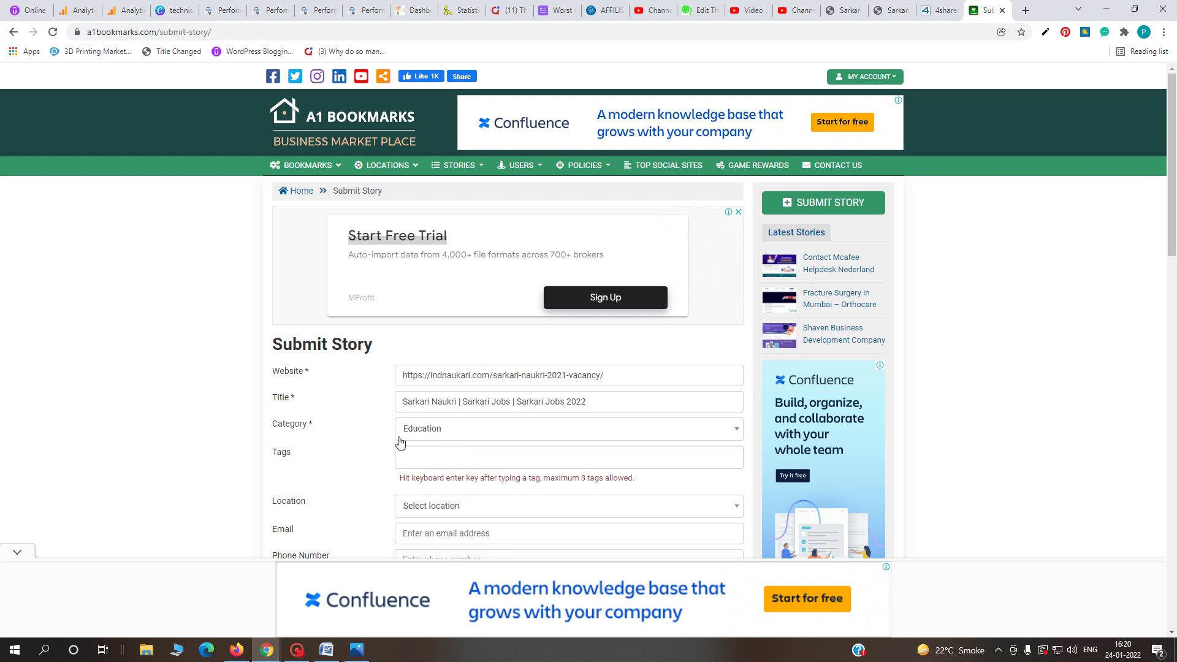
- Add the tags jobs, naukri and current opening
click(429, 457)
text(jobs)
key(Return)
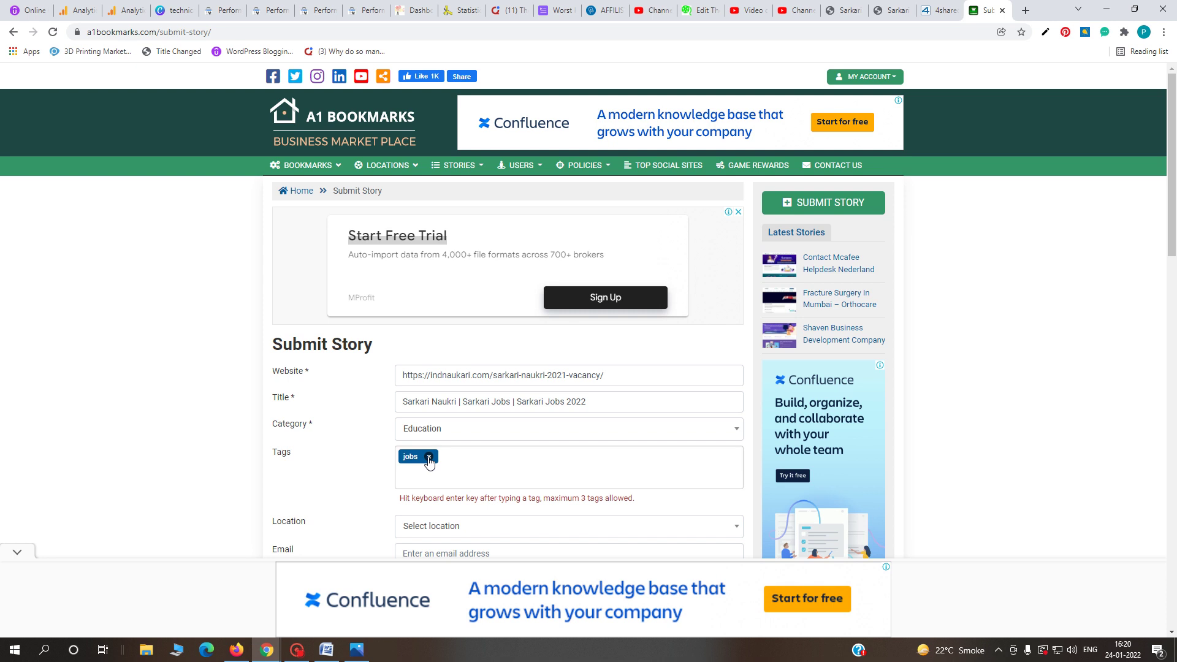
text(naukri)
key(Return)
text(current )
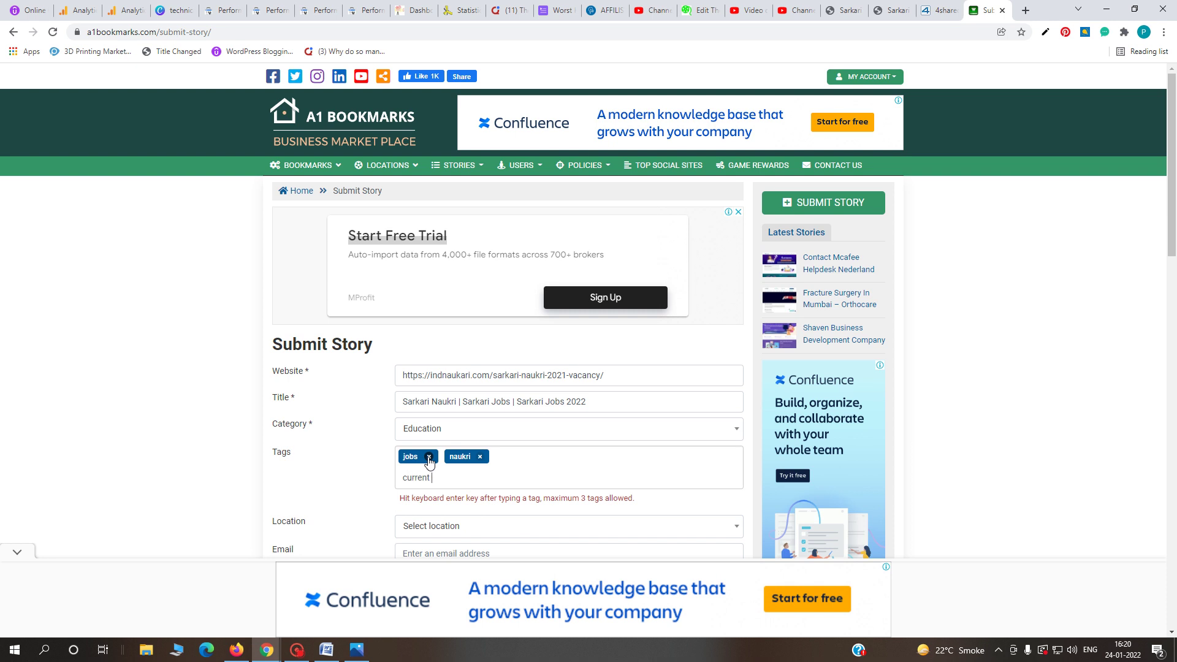
text(opening)
key(Return)
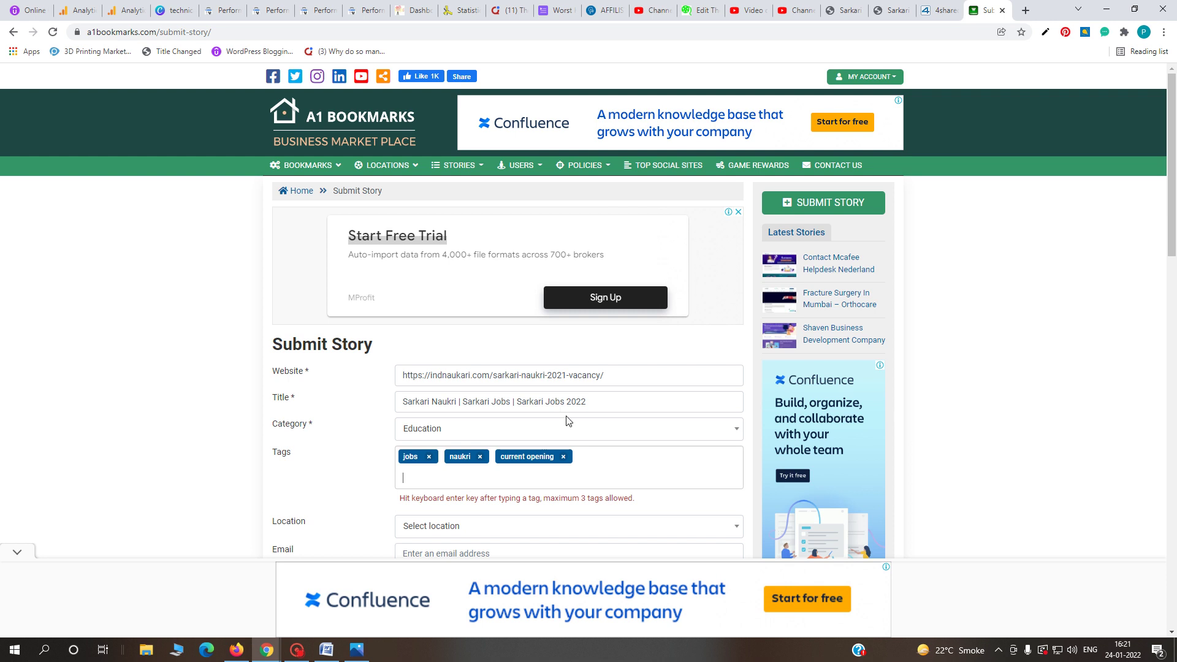
text(dsf)
key(BackSpace)
key(BackSpace)
key(BackSpace)
- Set the story location to India
scroll(561, 423, down, 2)
click(493, 407)
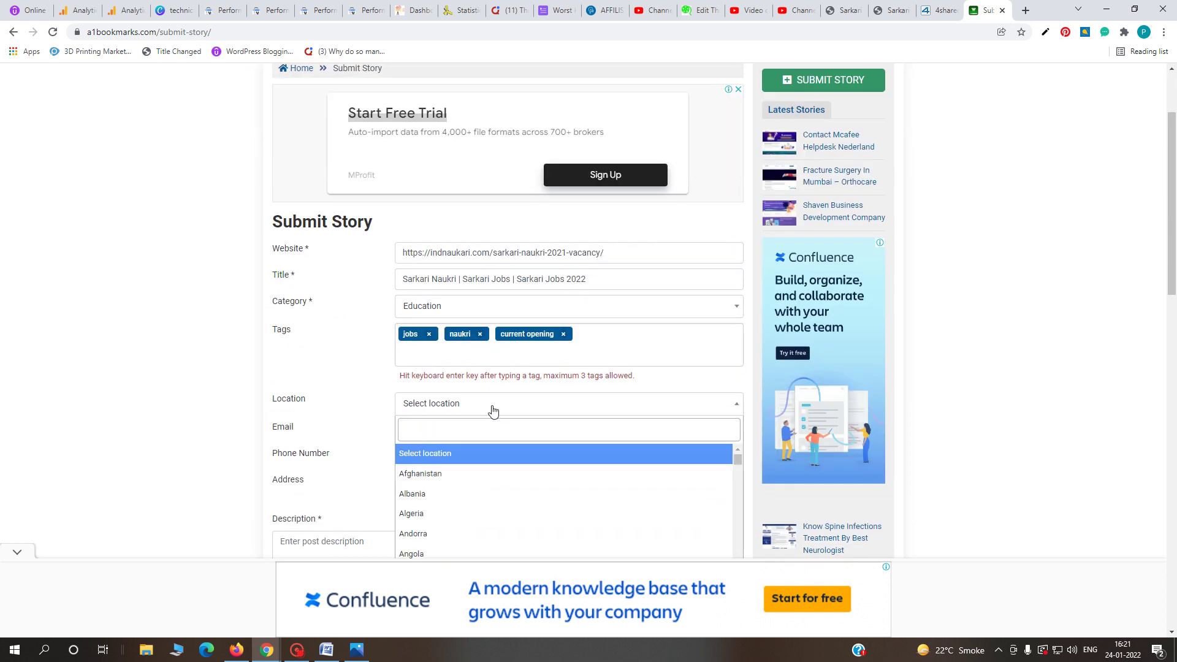
click(465, 427)
text(in)
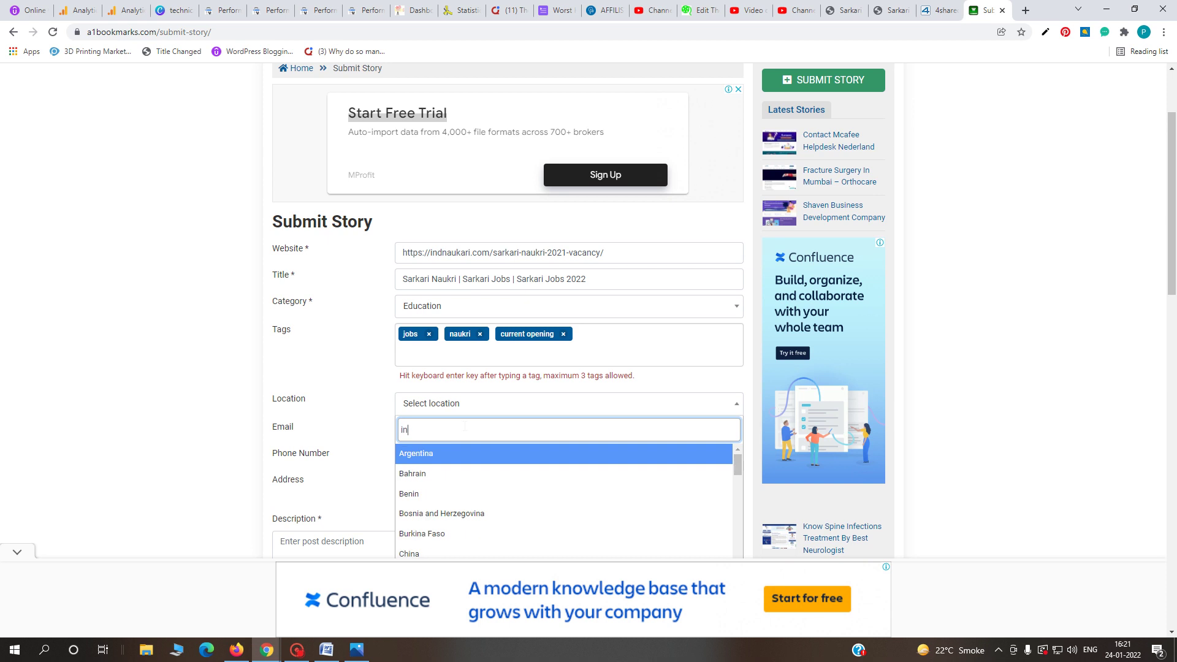
text(dia)
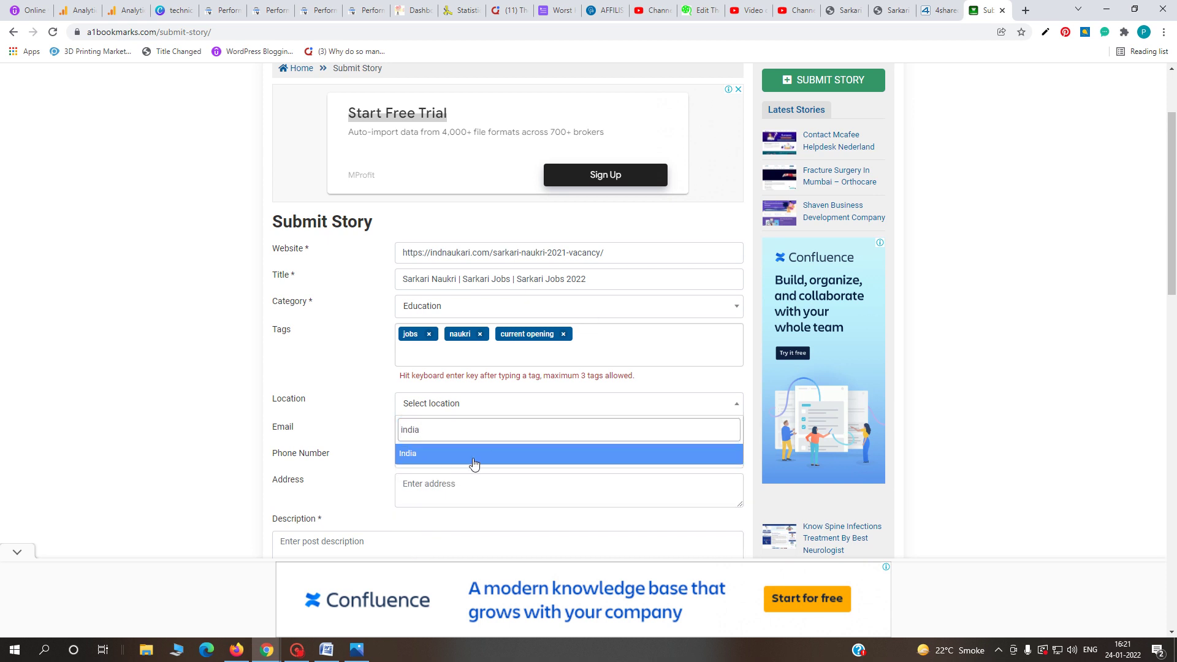
click(472, 457)
- Enter the contact email address and phone number, and mumbai as the address
click(472, 459)
click(472, 431)
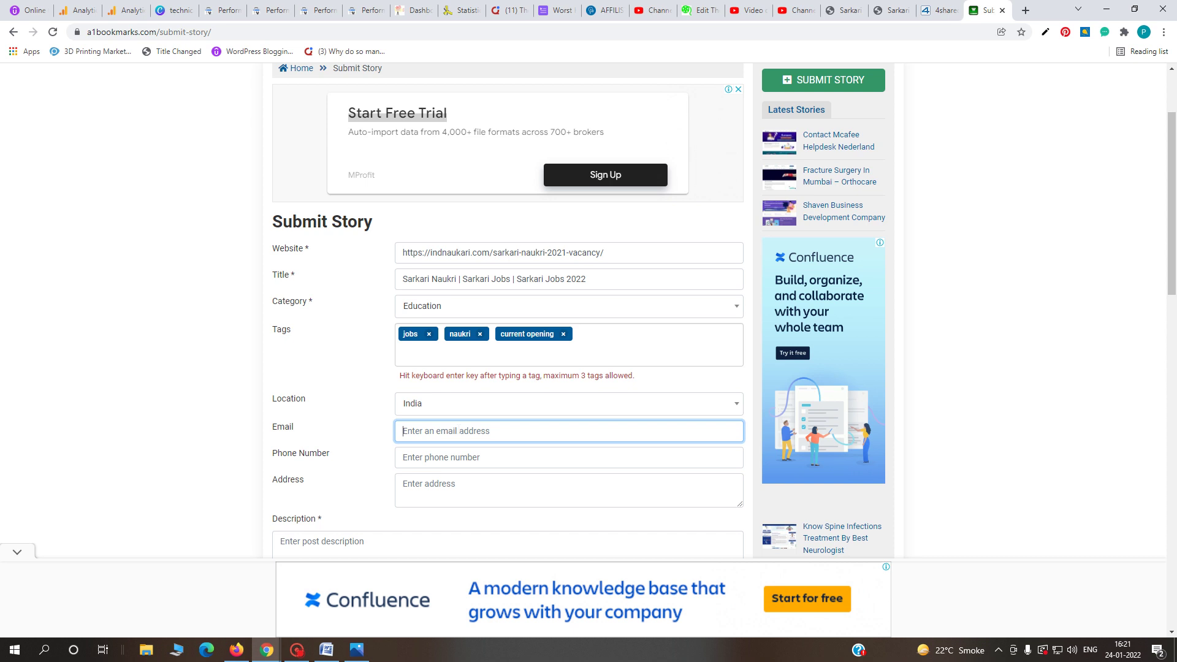
key(Tab)
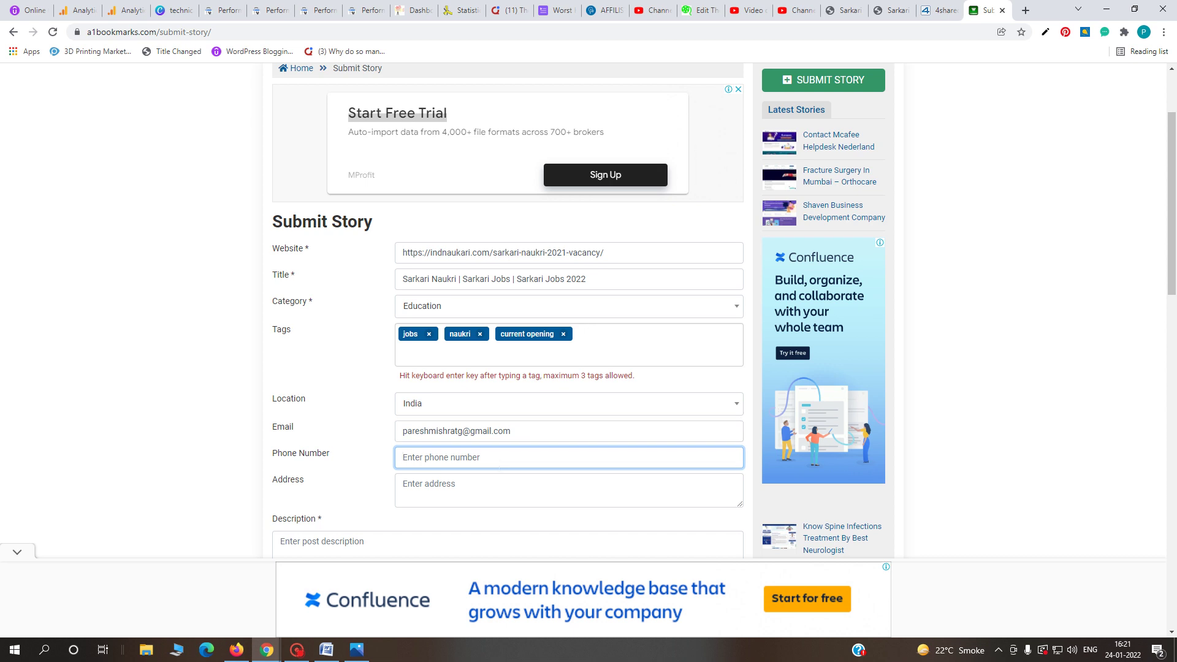
click(483, 488)
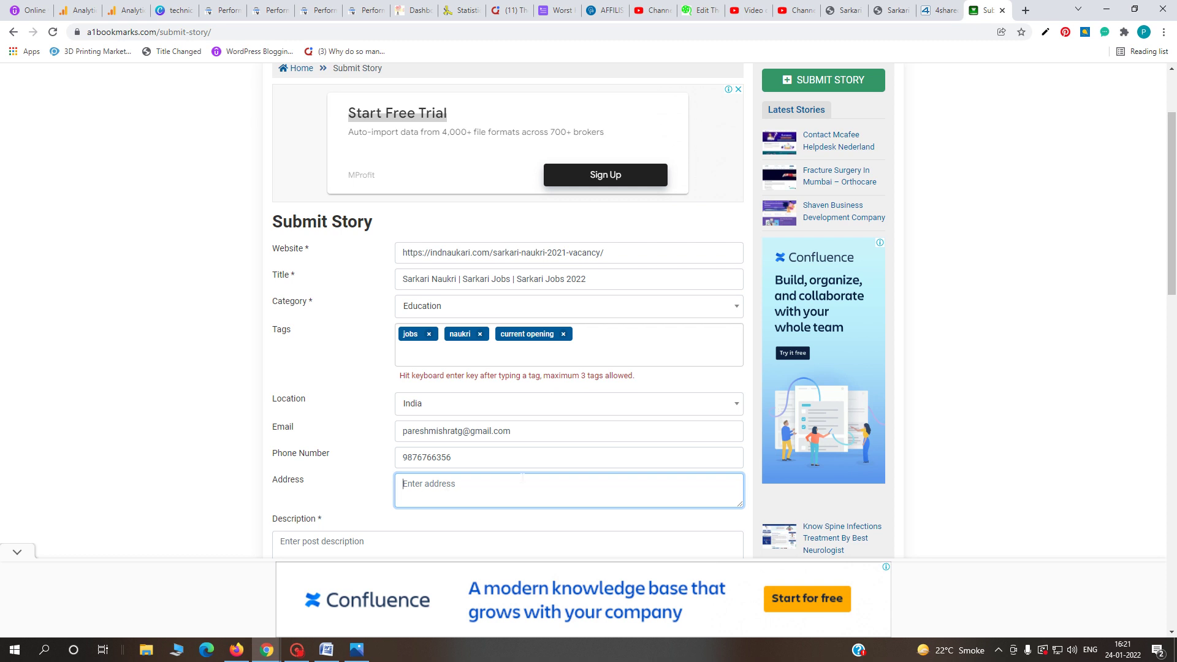
text(mumbai)
- Paste the indnaukari article's two intro paragraphs as the description
scroll(779, 231, down, 2)
key(Tab)
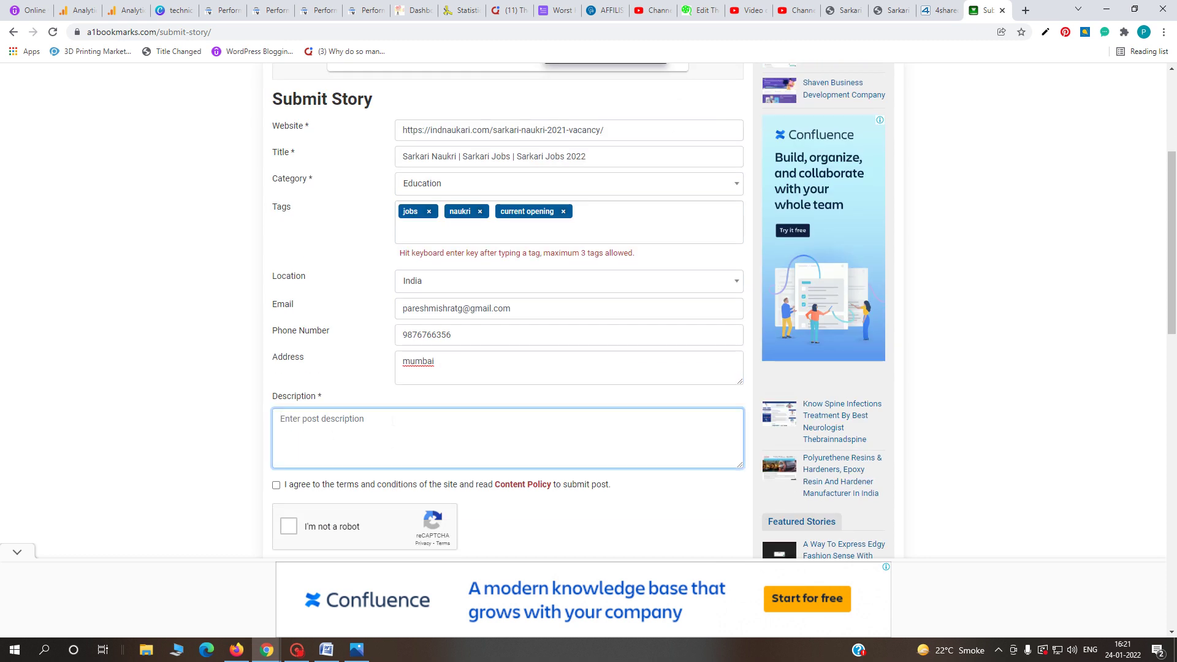
click(890, 10)
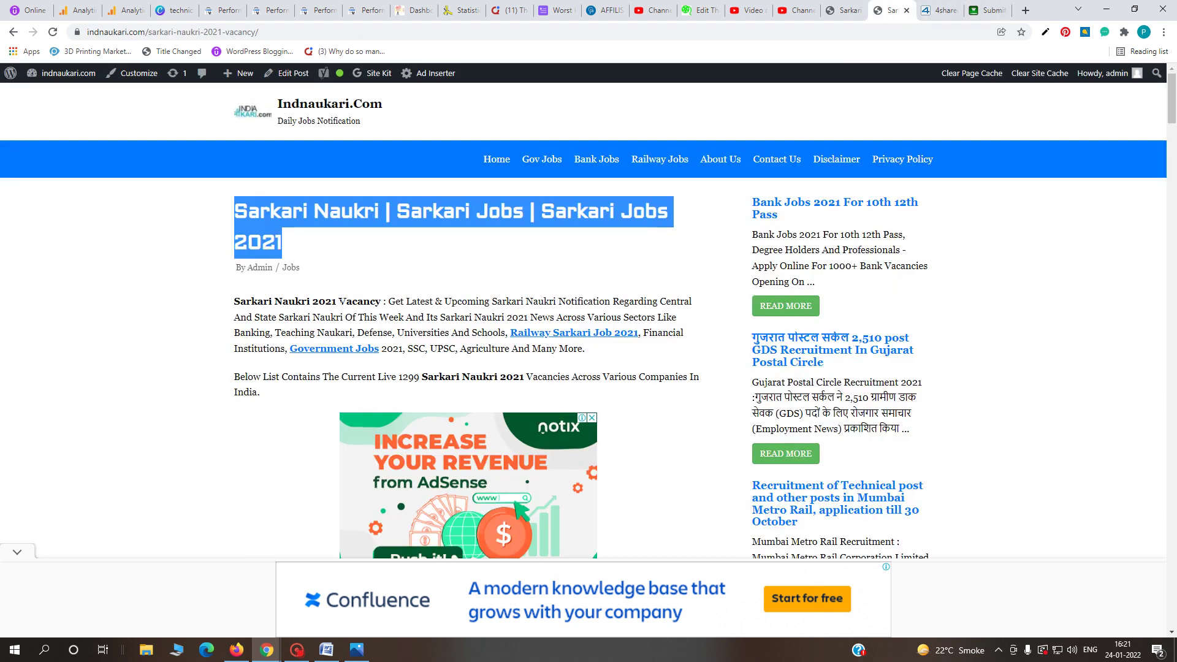
drag(235, 301, 263, 396)
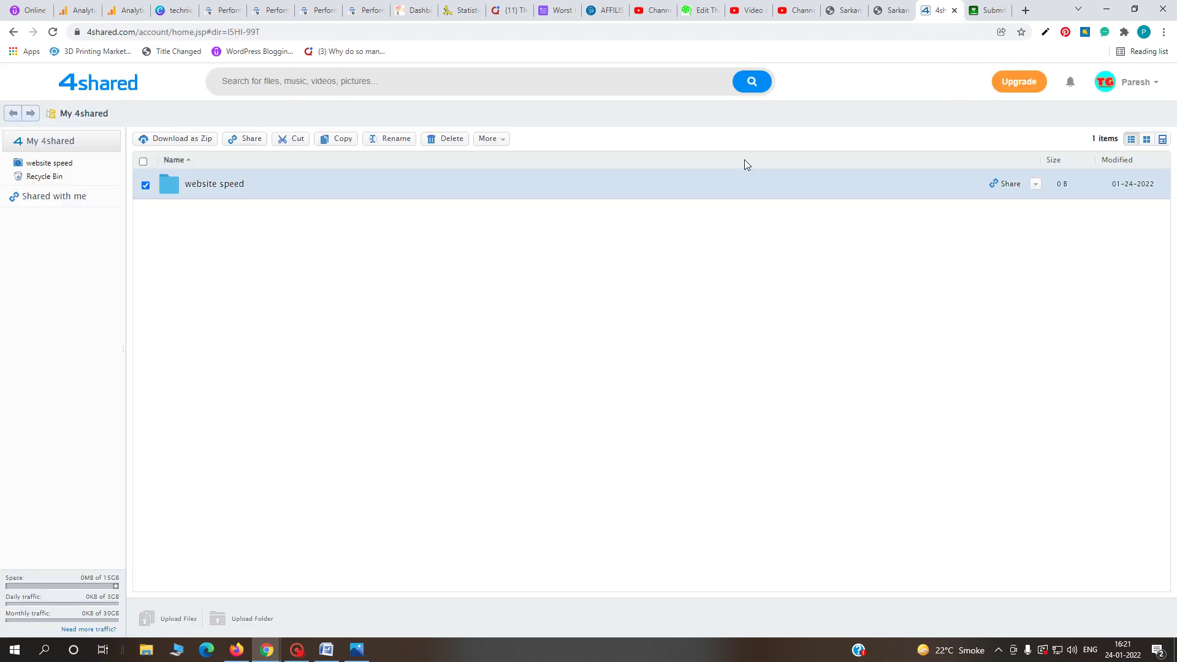
click(988, 10)
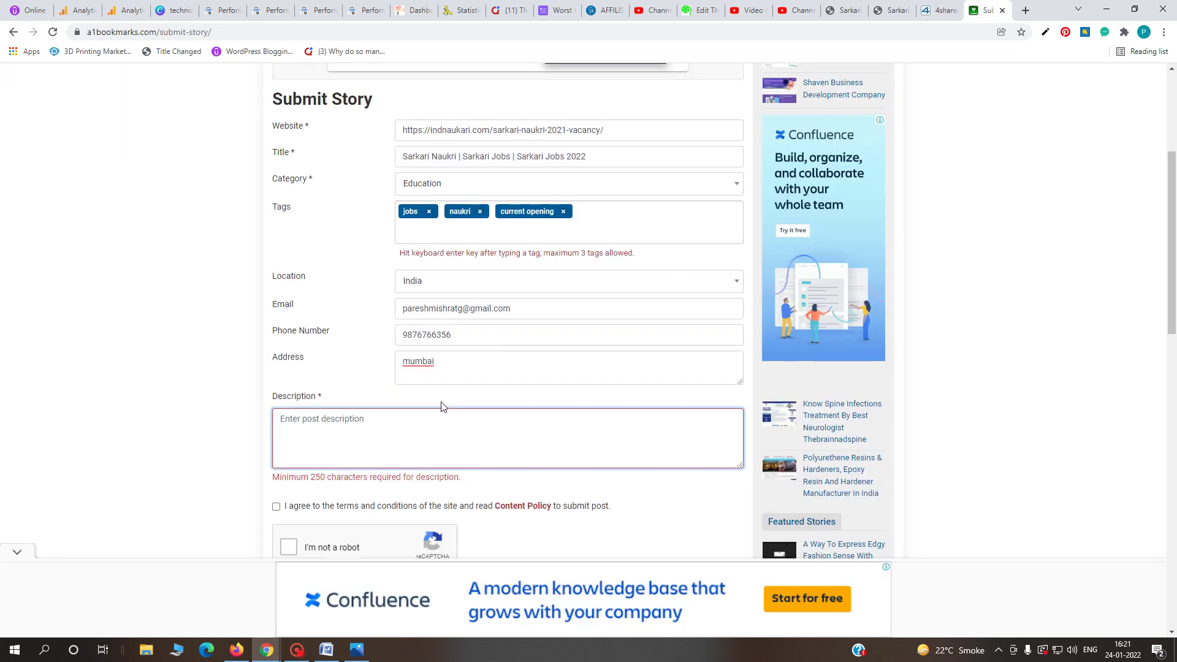
key(ctrl+v)
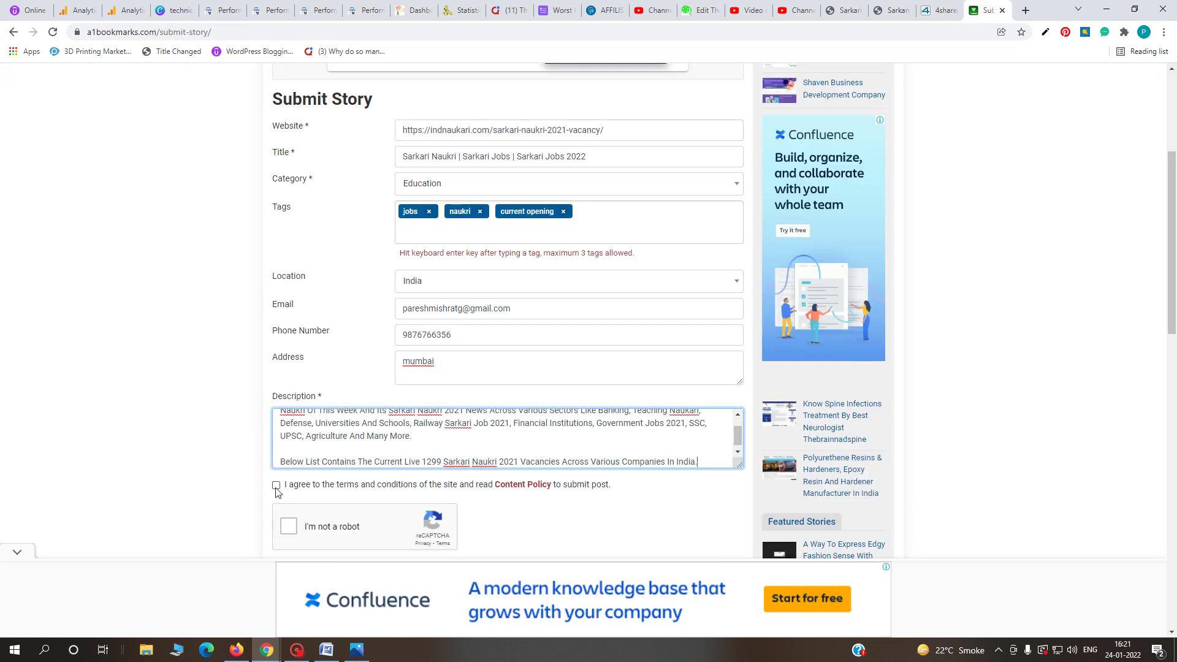
- Accept the terms, pass the reCAPTCHA, and preview and submit the story
click(276, 485)
click(291, 526)
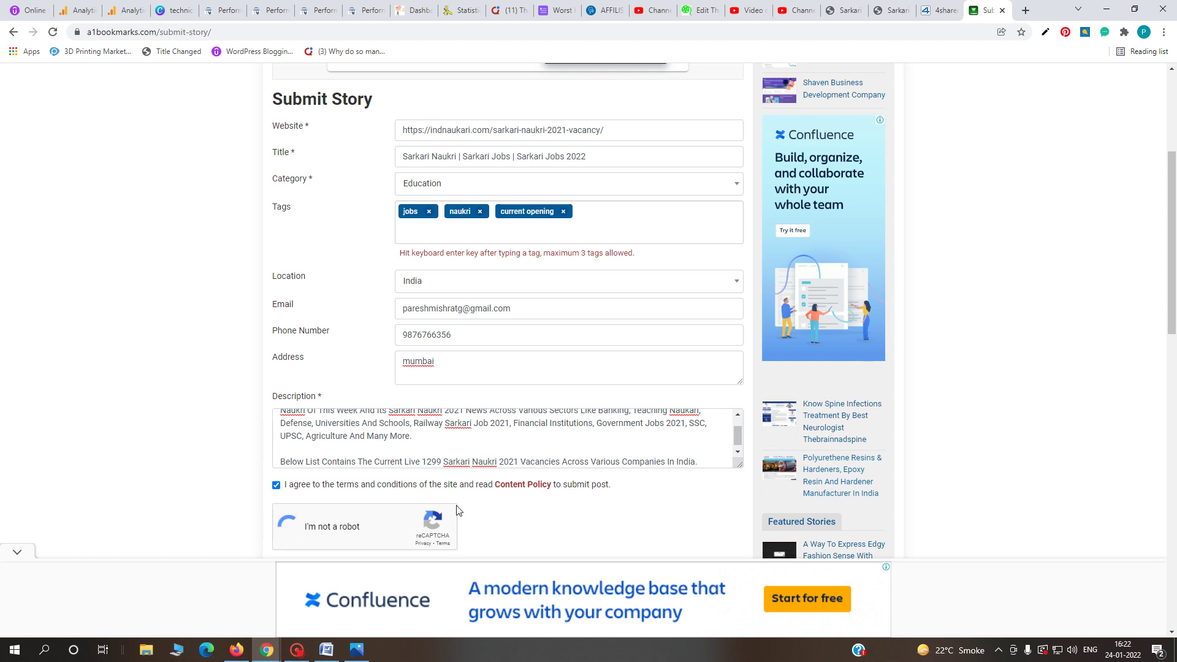
scroll(462, 513, down, 2)
click(324, 453)
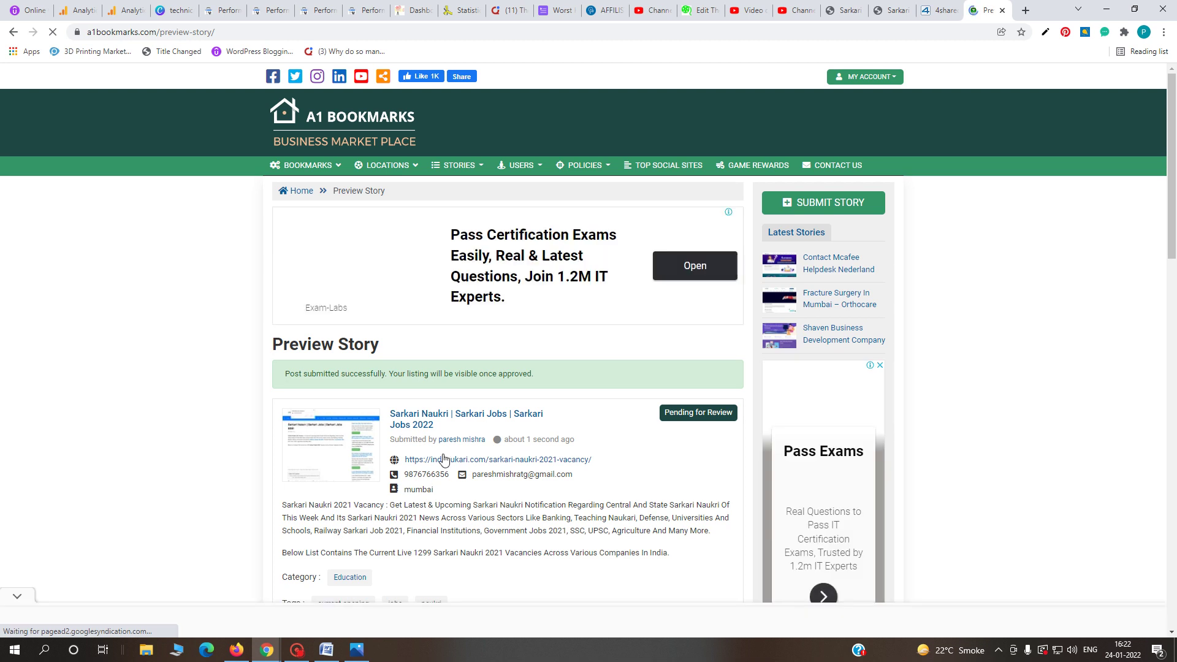
- Review the pending Sarkari Naukri story preview and go back to the Word backlinks list
scroll(530, 485, down, 2)
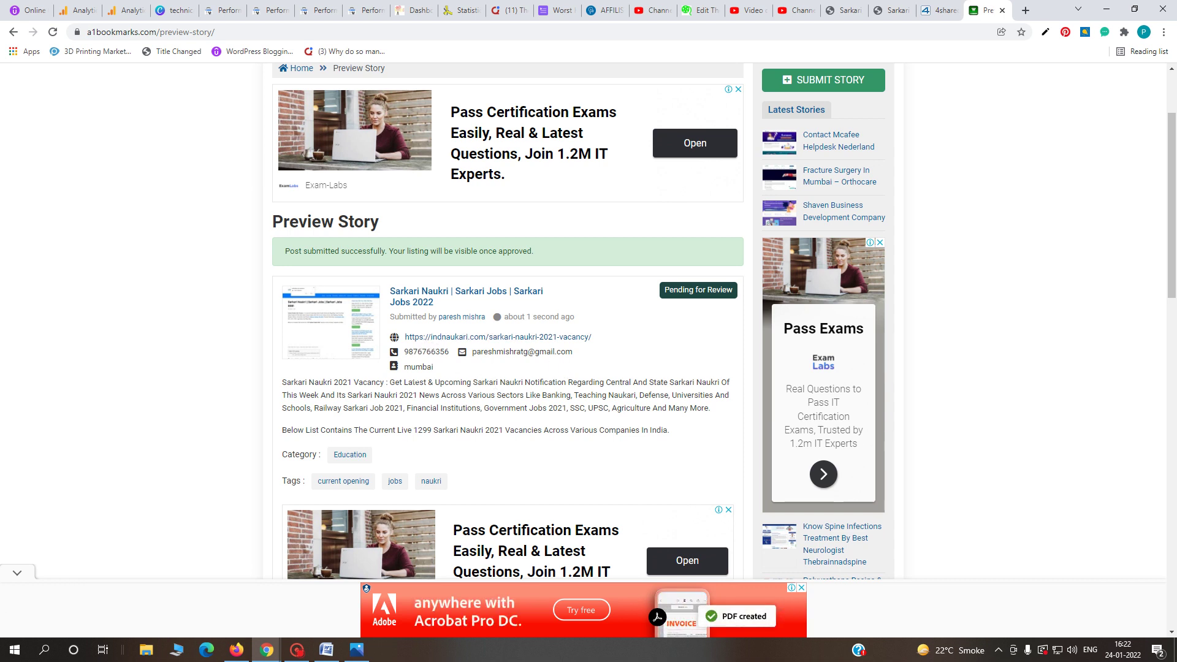
click(325, 651)
scroll(476, 186, down, 3)
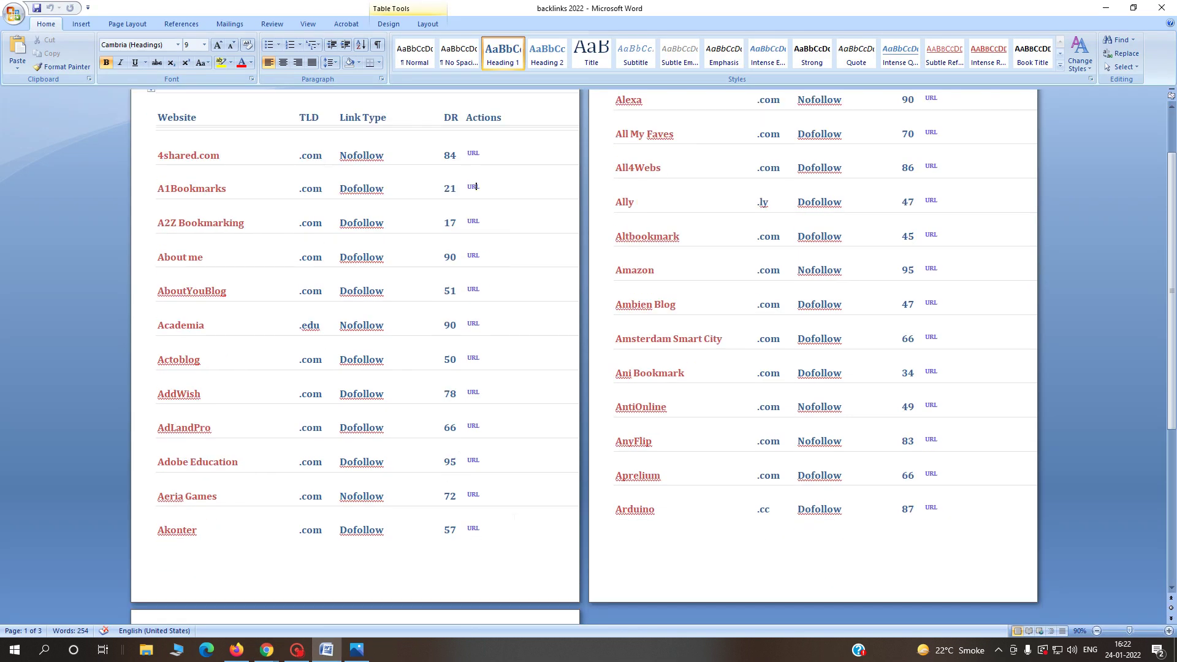
- Open Actoblog's website link from the backlinks list
scroll(767, 526, up, 1)
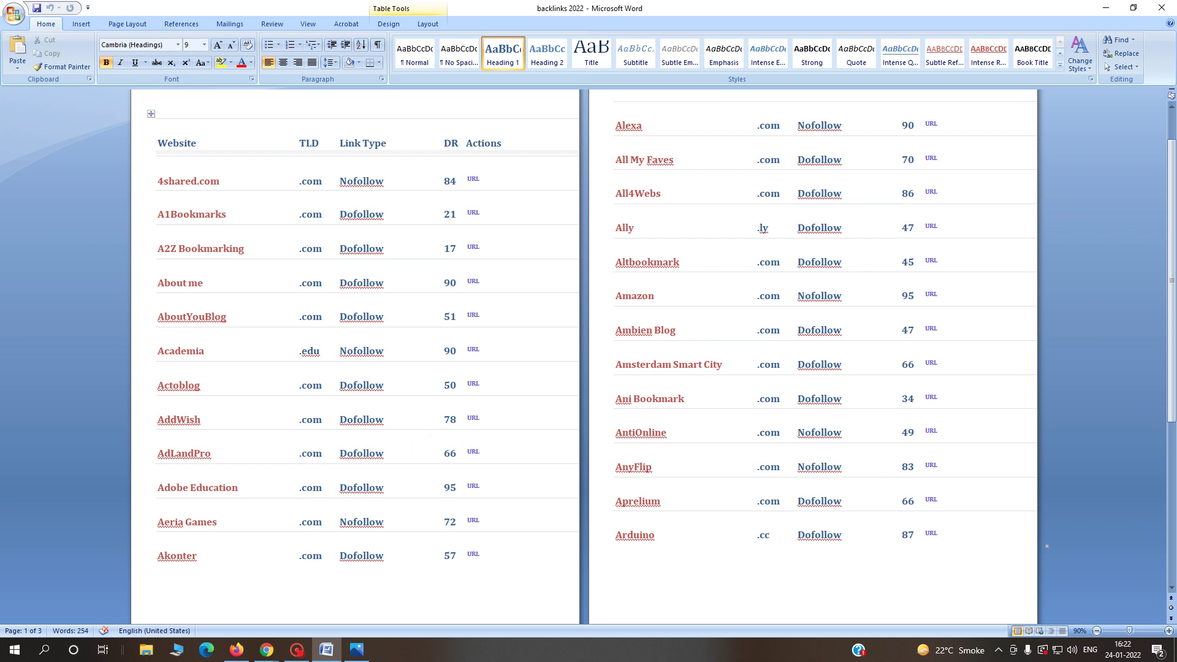
ctrl+click(473, 385)
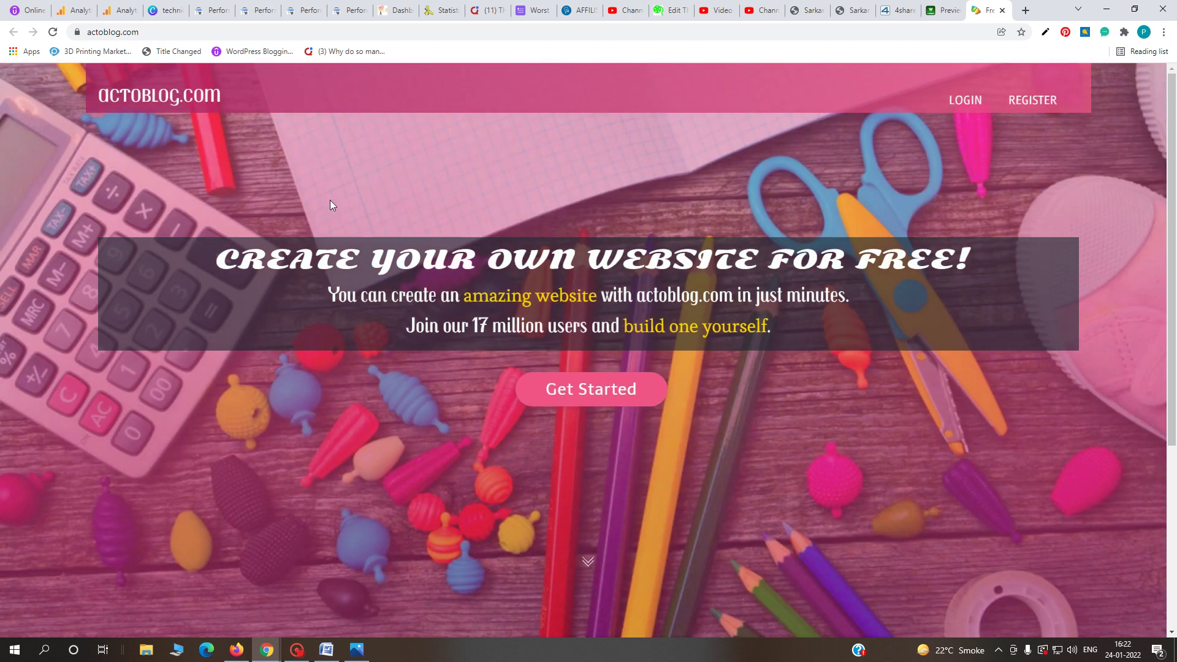
click(326, 650)
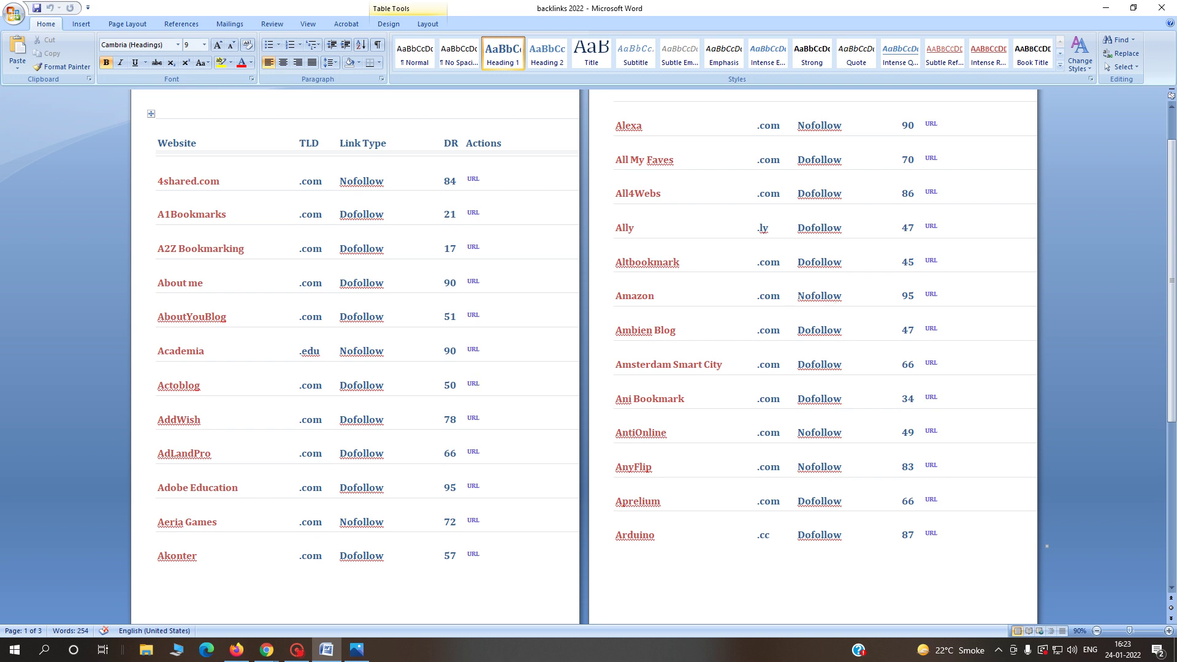
- Select the Alexa, Amazon and Ambien Blog link types, then minimize Word
drag(798, 126, 842, 125)
drag(797, 295, 842, 296)
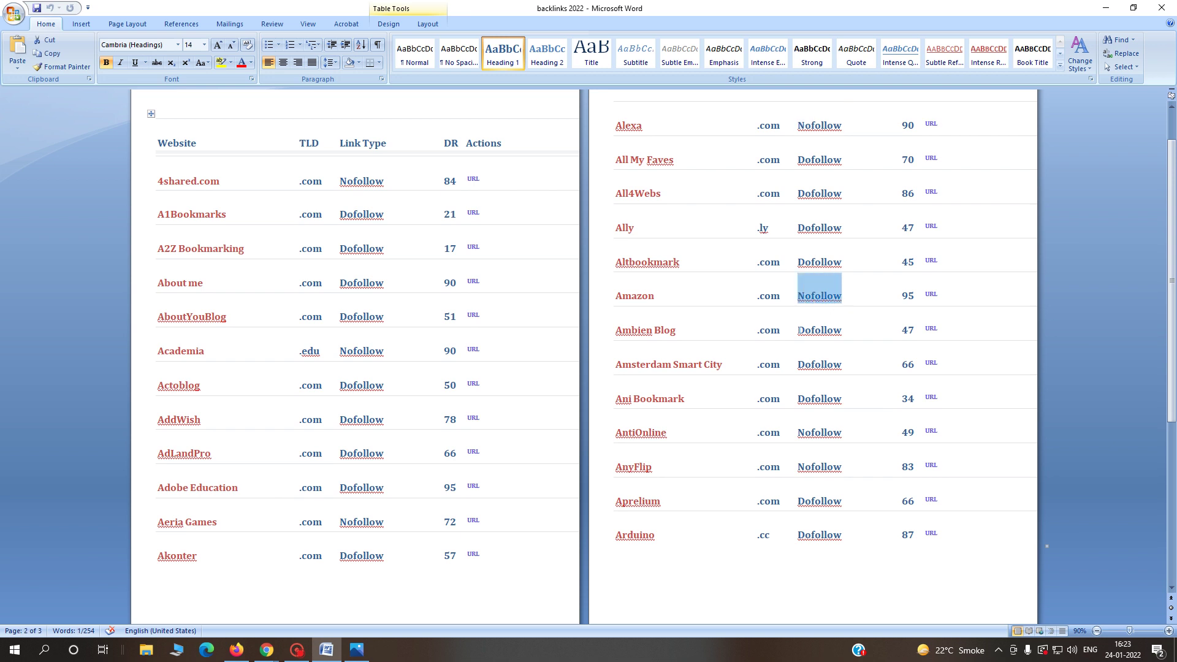
drag(798, 330, 843, 330)
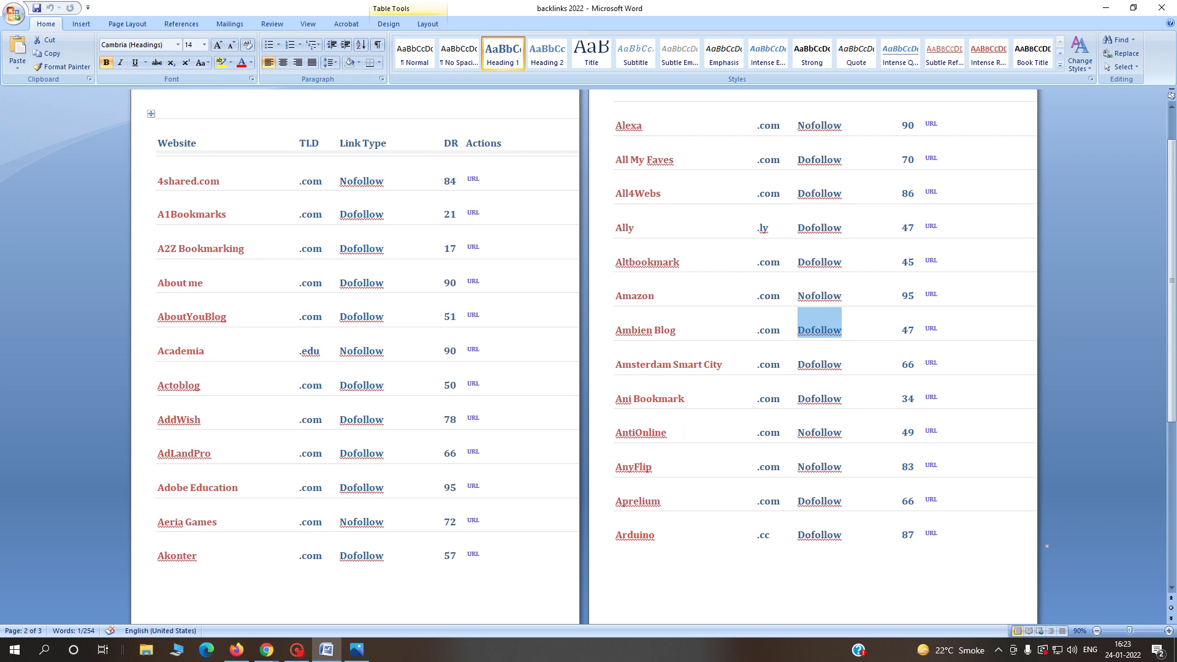
click(1108, 6)
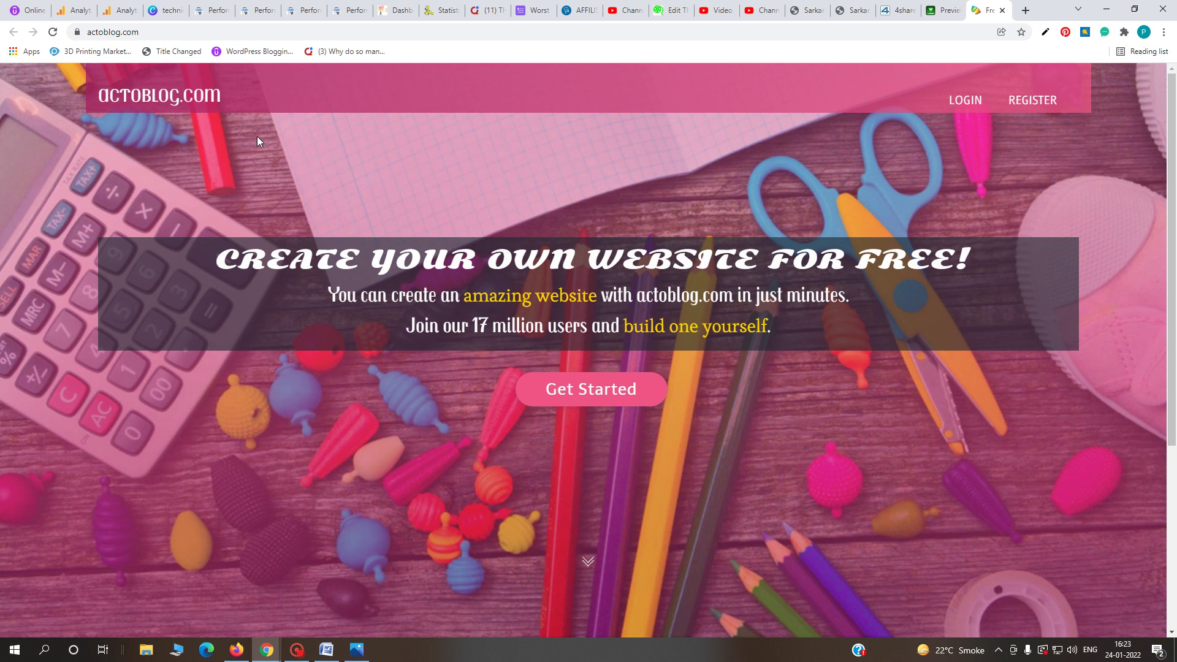
- Fill Actoblog's registration with blog name technicalgyan, the email address and a password
click(1039, 101)
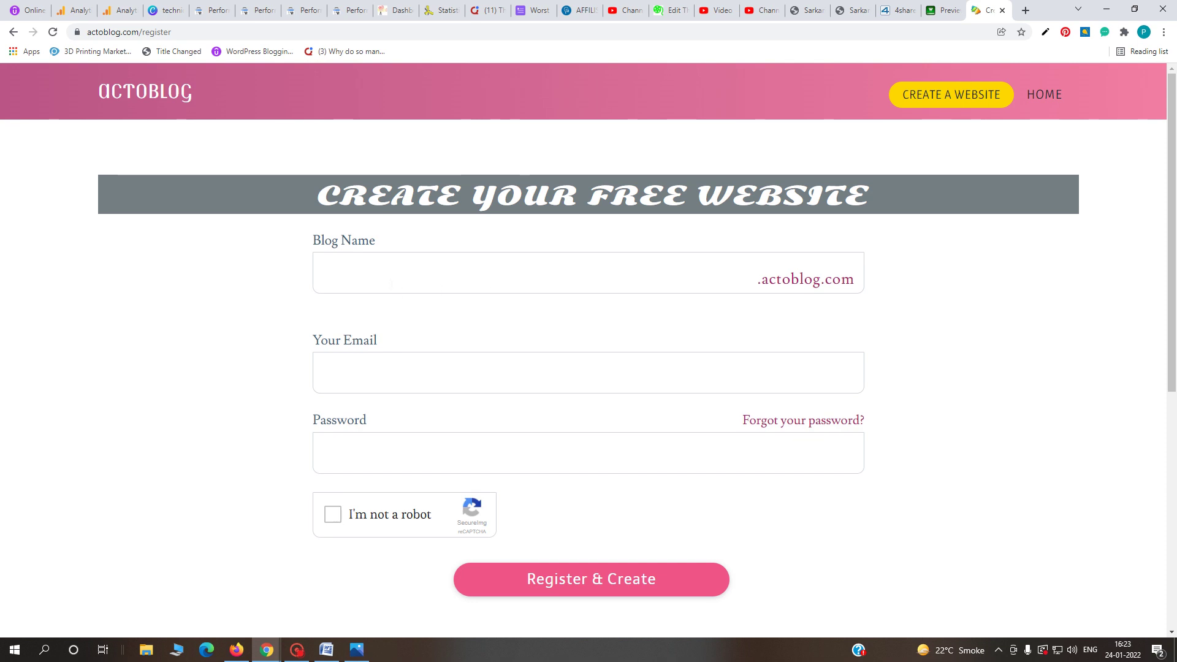
click(391, 282)
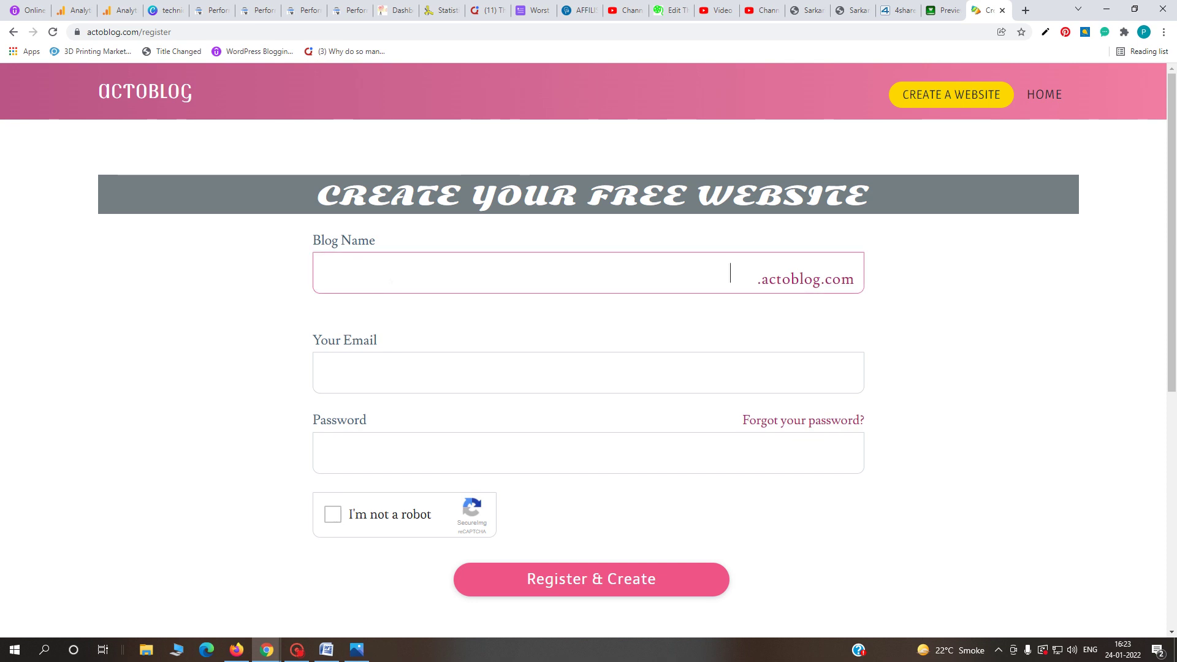
text(technicalgyan)
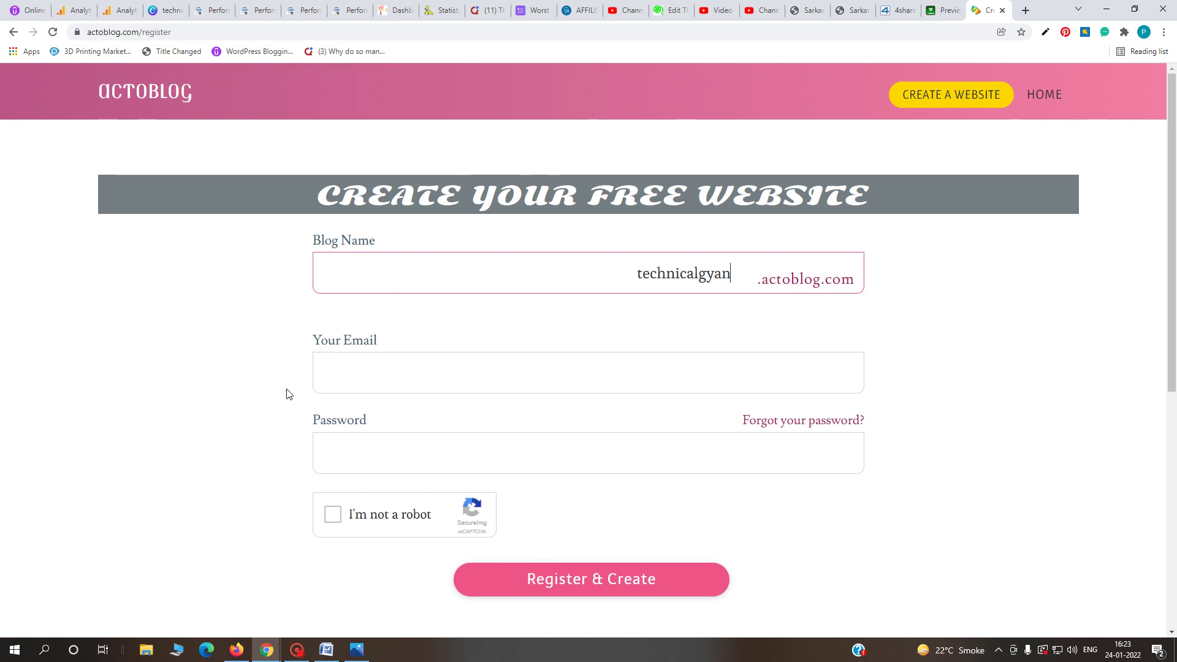
click(319, 373)
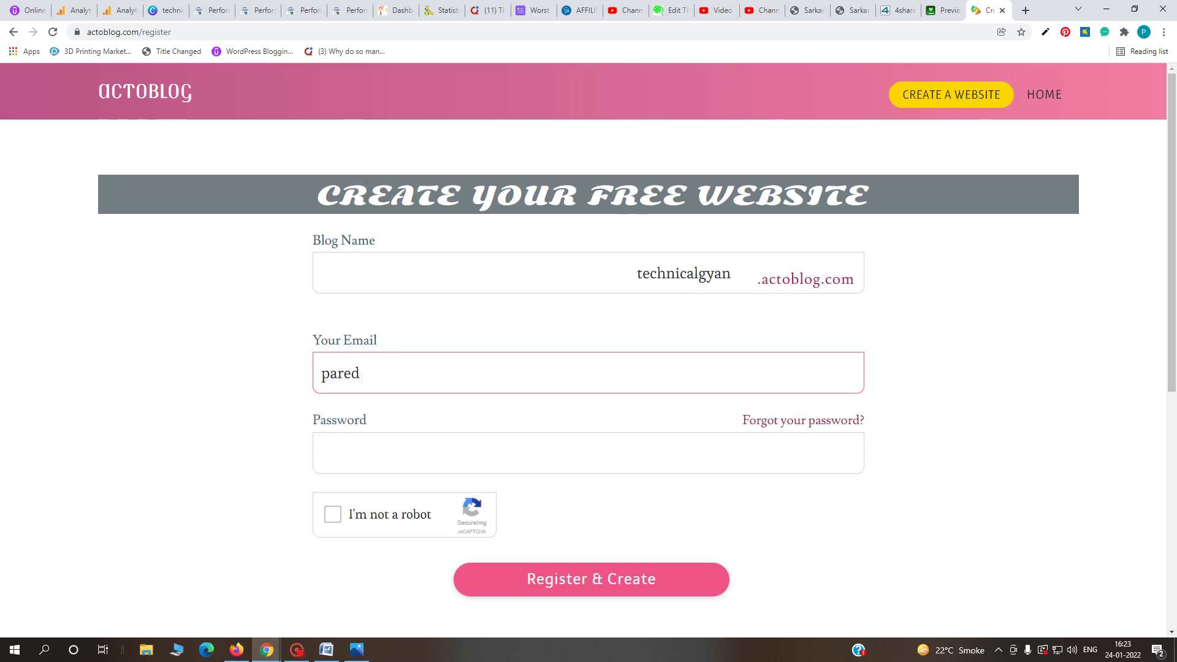
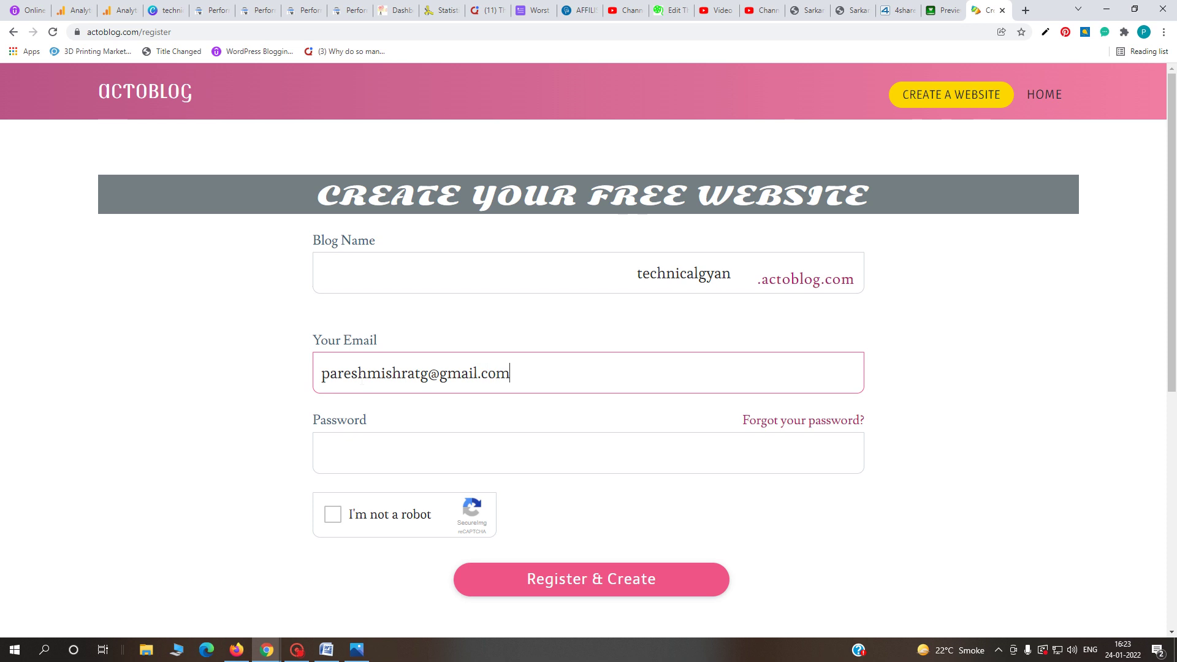
click(380, 450)
text(•••••••)
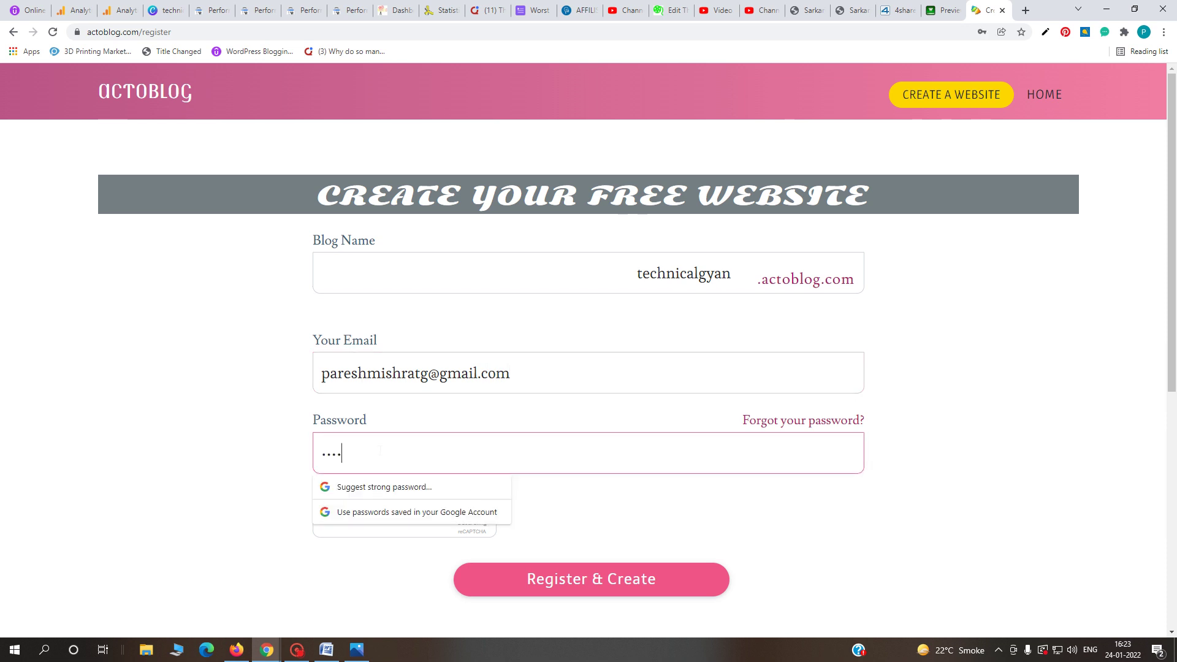
text(•••)
- Pass the waterfall image reCAPTCHA and submit Register & Create
click(245, 472)
click(332, 515)
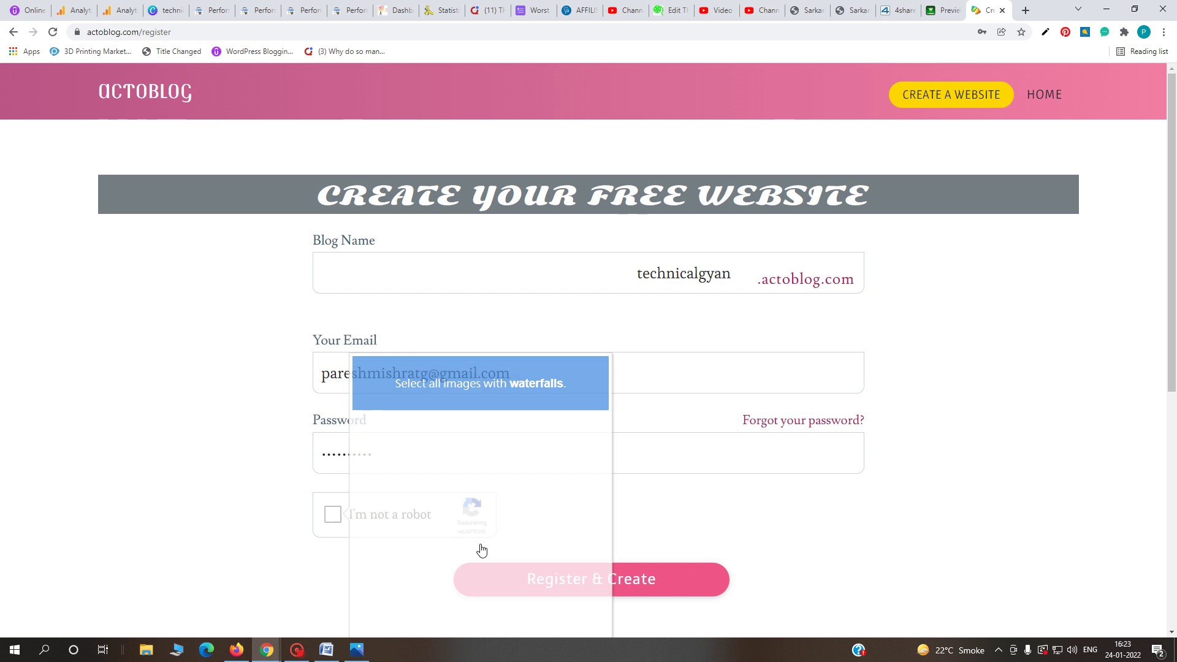
scroll(559, 470, down, 1)
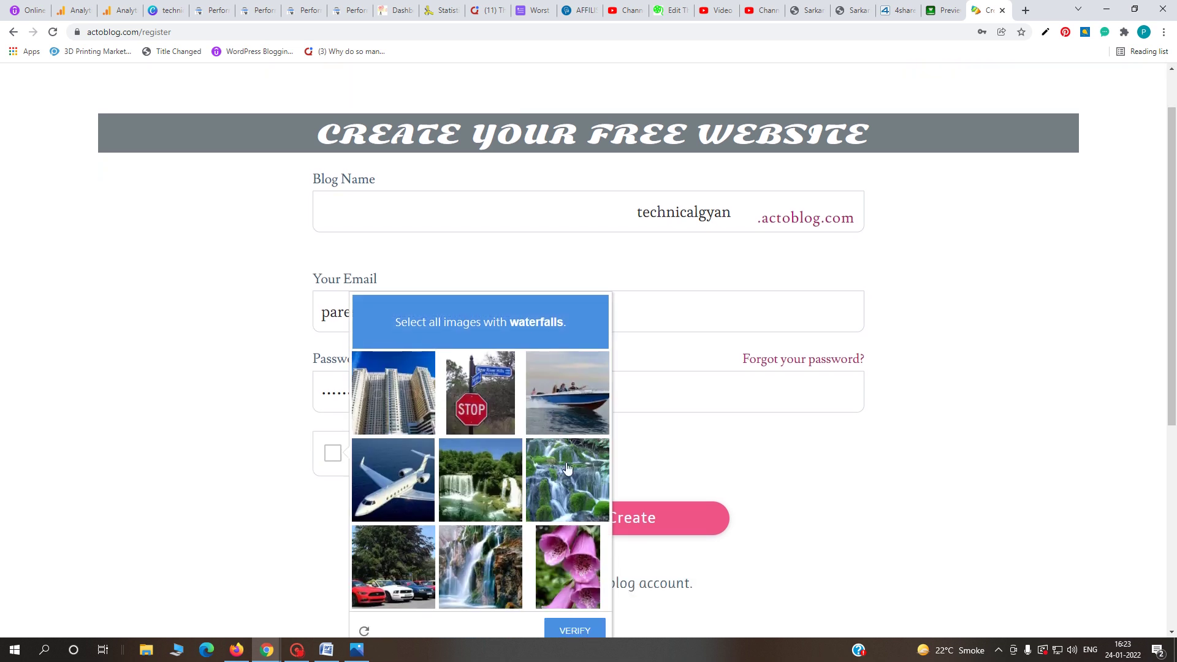
click(568, 483)
click(468, 496)
click(472, 566)
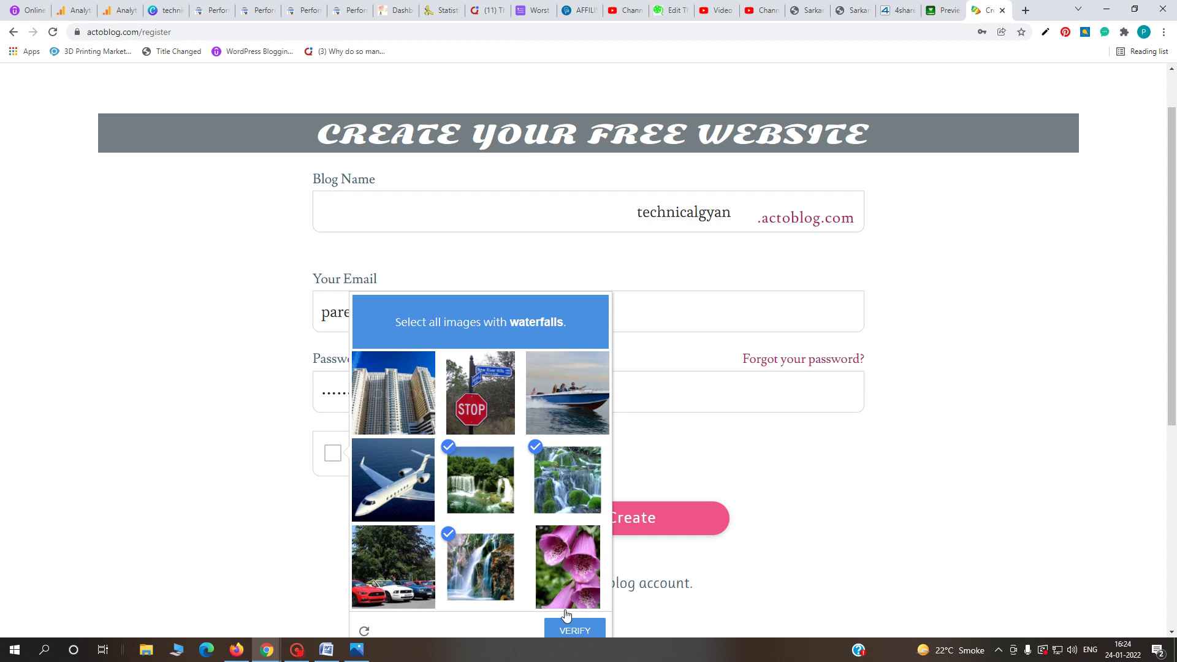
click(590, 632)
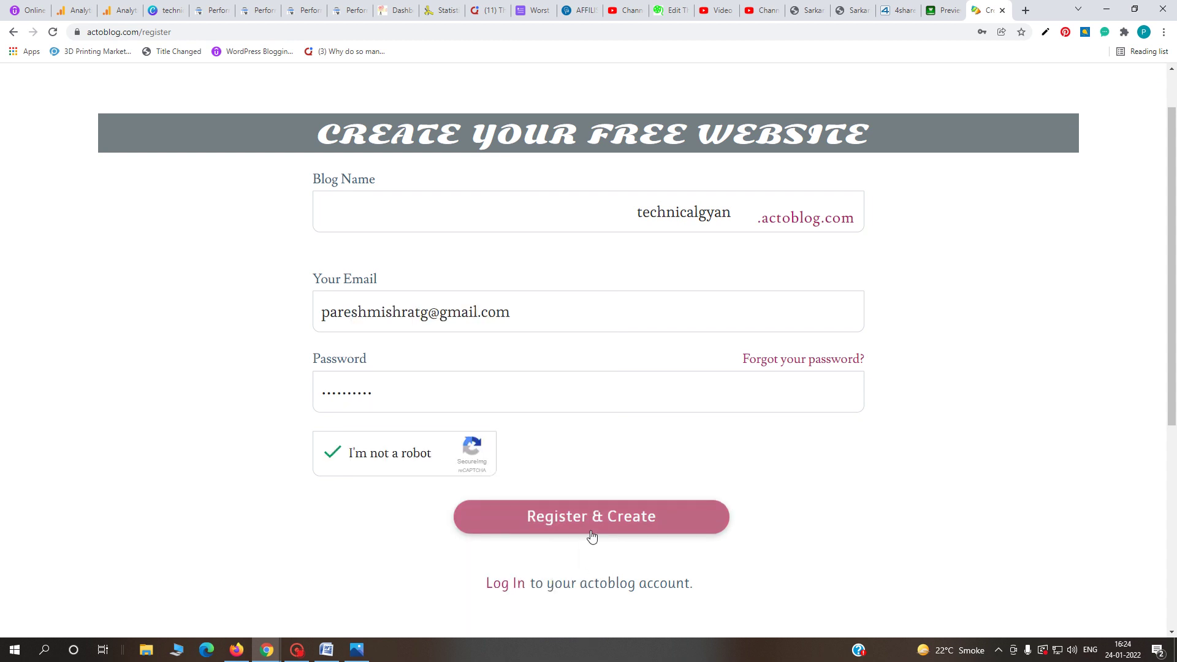
click(590, 514)
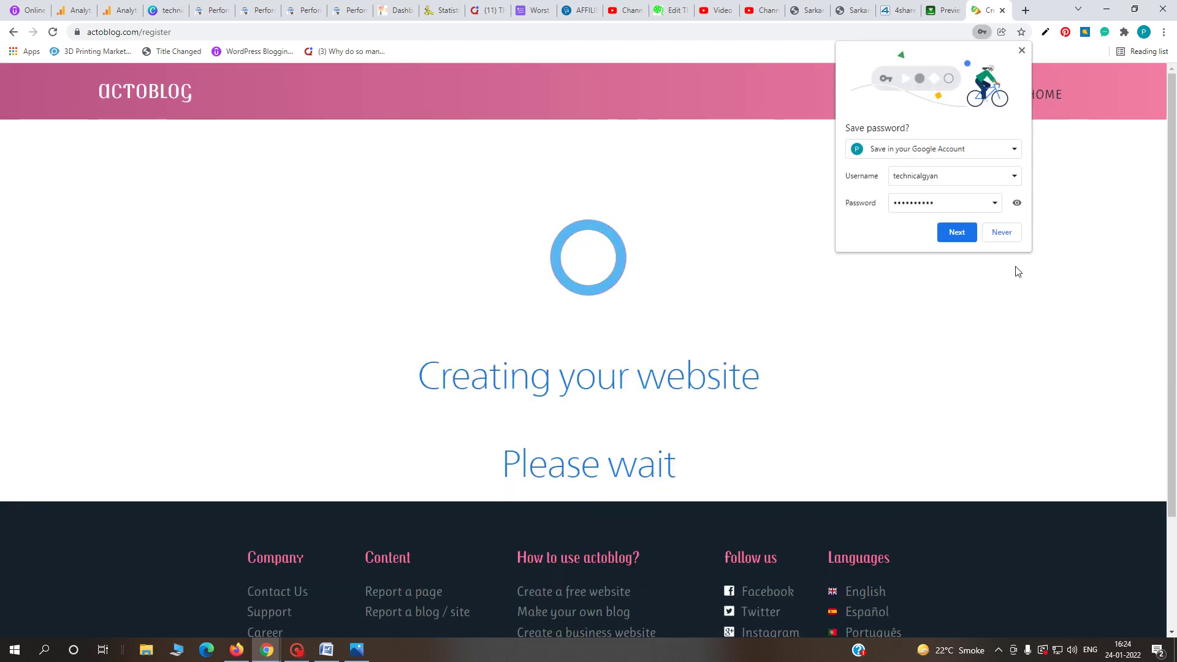
- Decline saving the password, then start a new post with Posts > Add New
click(1003, 234)
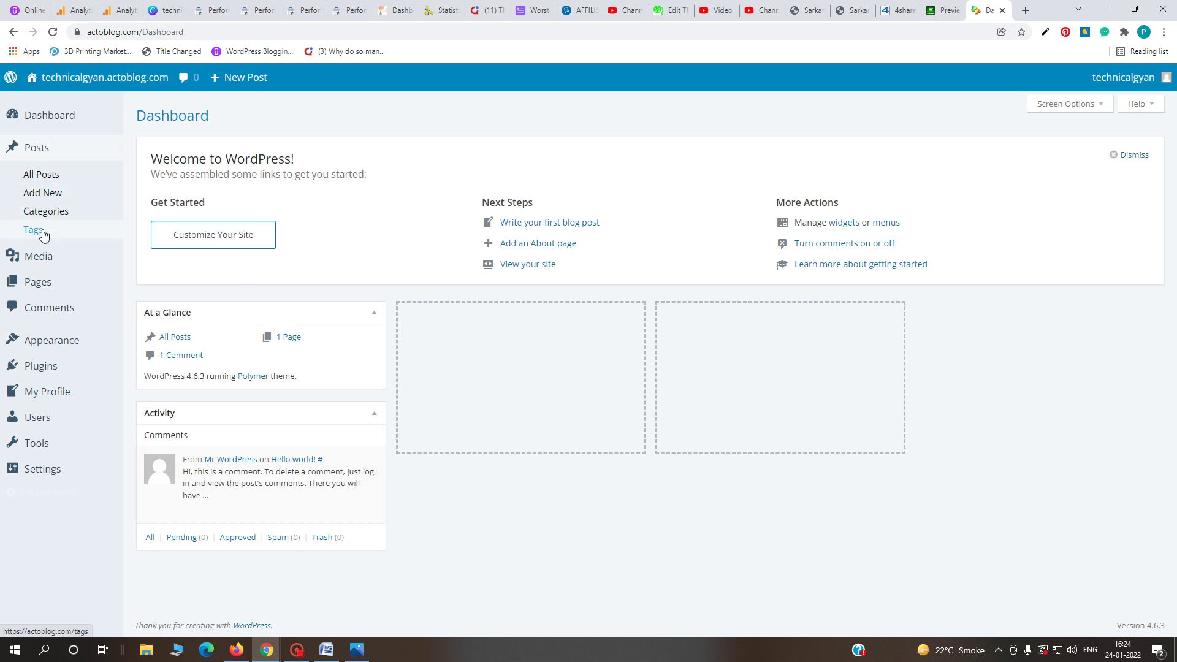
click(43, 195)
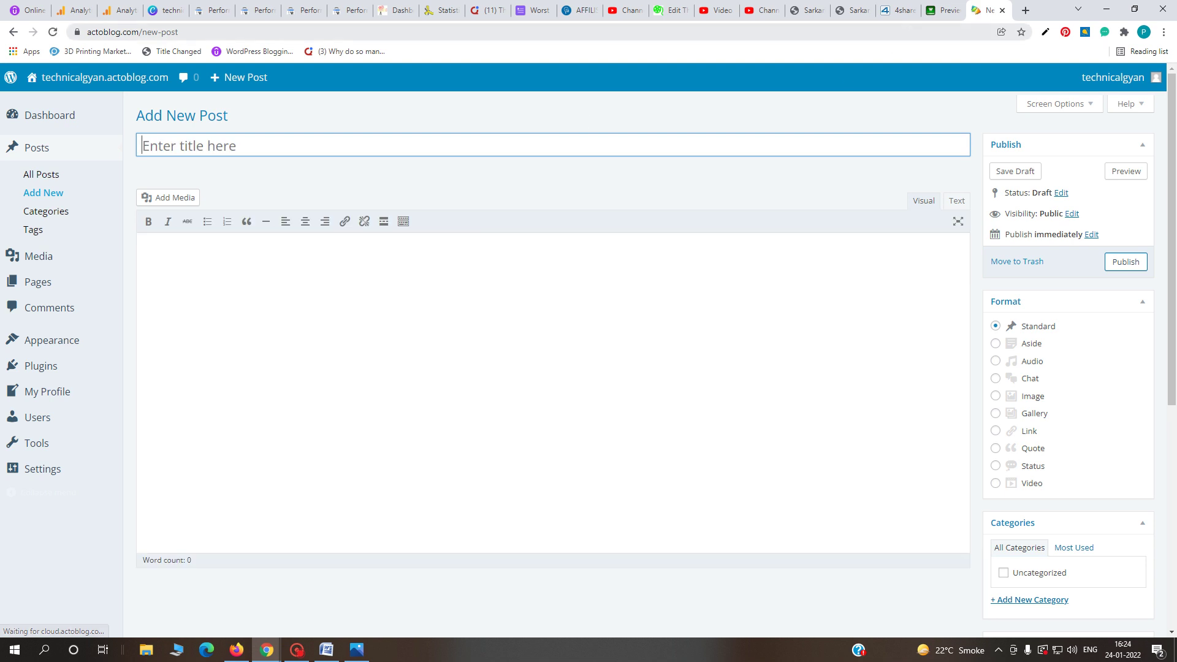
- Paste the indnaukari article title as the post title, changing 2021 to 2022
click(852, 10)
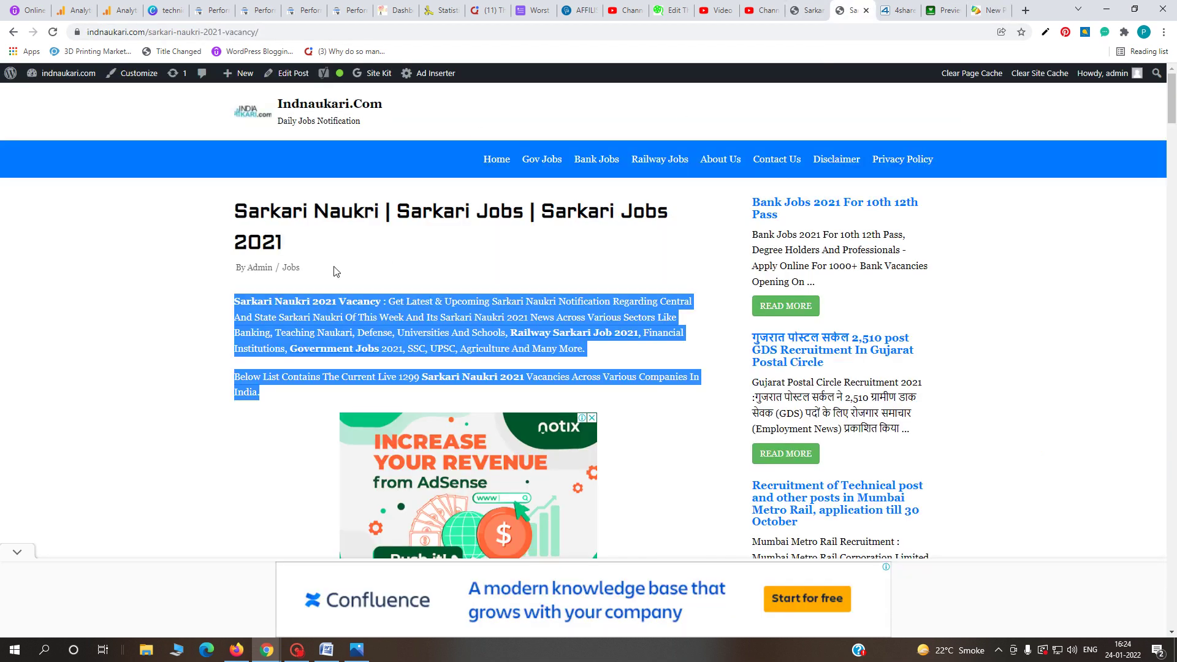
drag(301, 251, 239, 207)
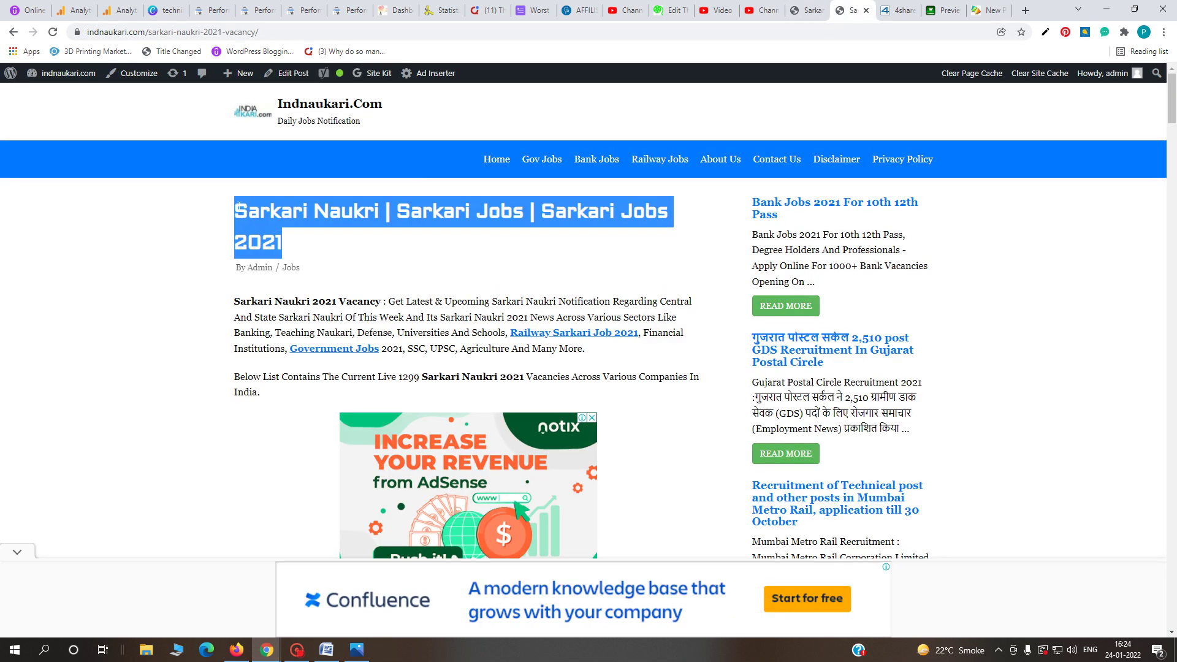
key(ctrl+c)
click(987, 10)
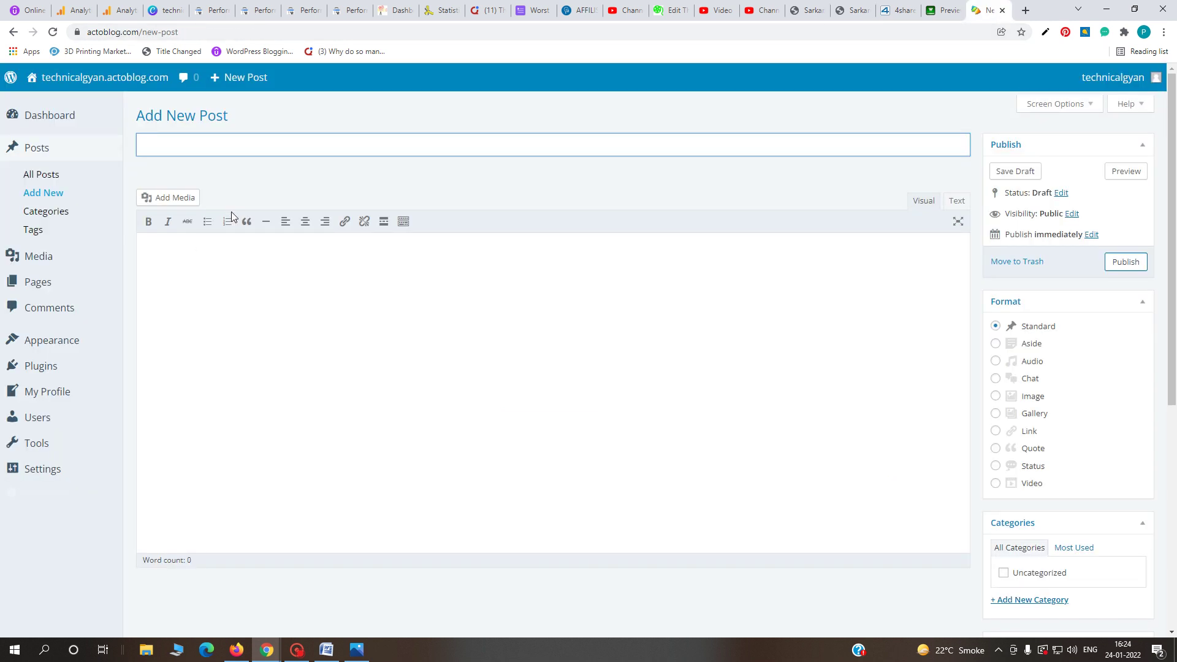
key(ctrl+v)
click(472, 161)
click(469, 145)
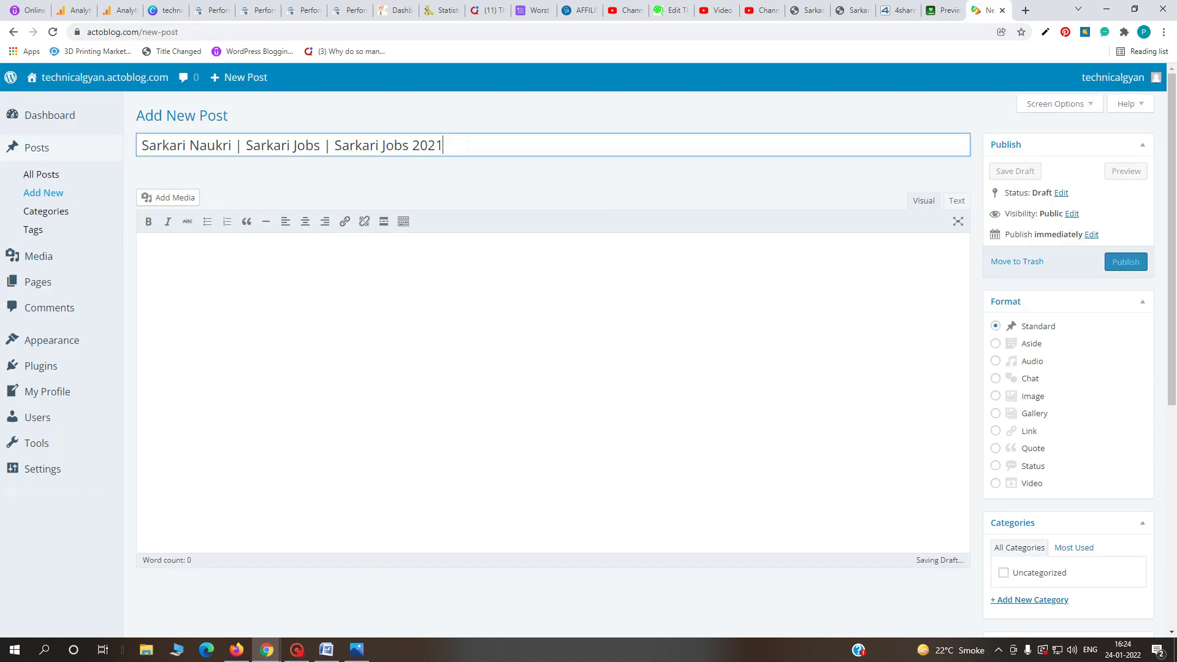
key(BackSpace)
text(2)
- Paste the article's two intro paragraphs, with their links, into the post body
click(345, 253)
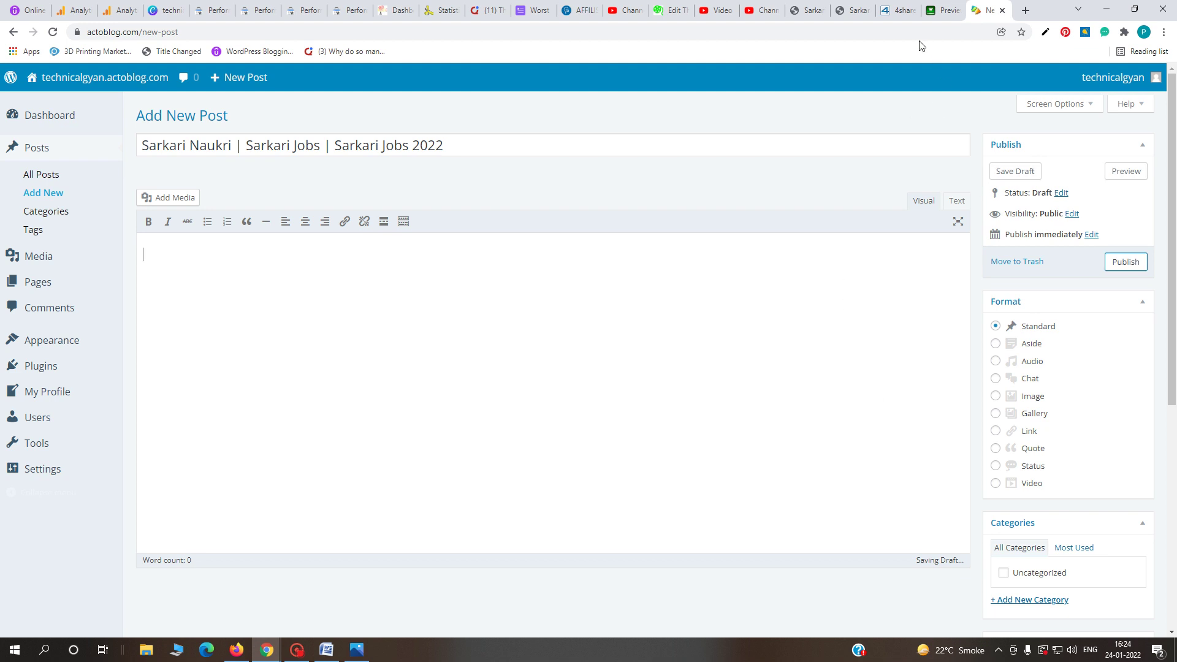
click(854, 10)
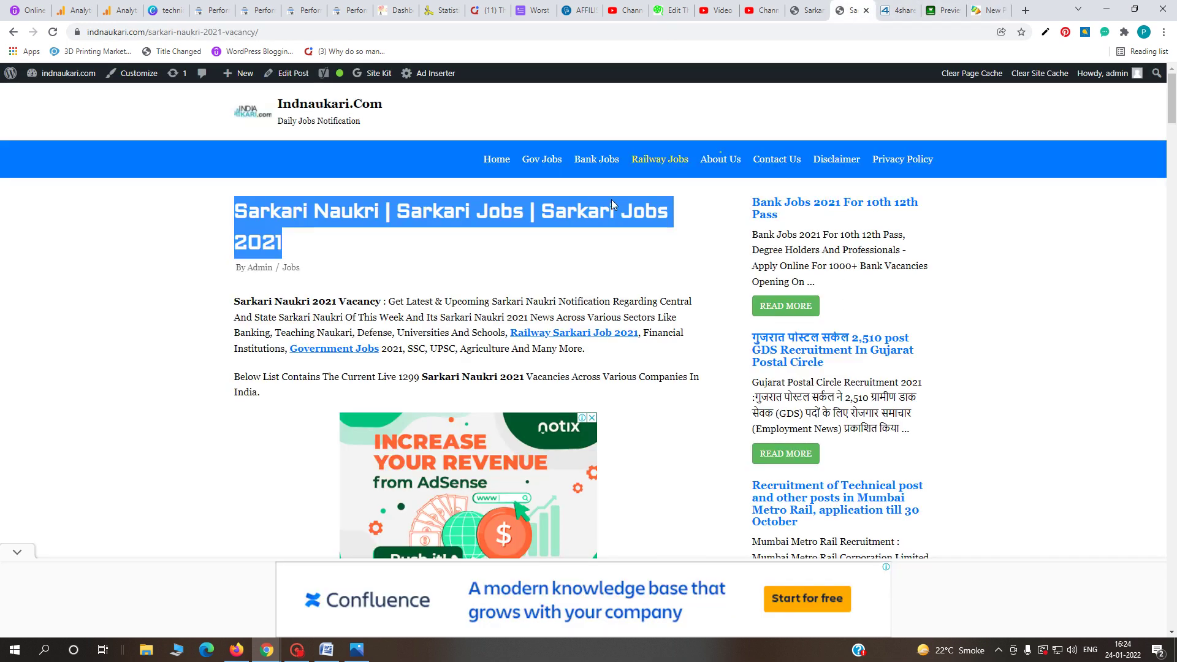
drag(235, 300, 282, 409)
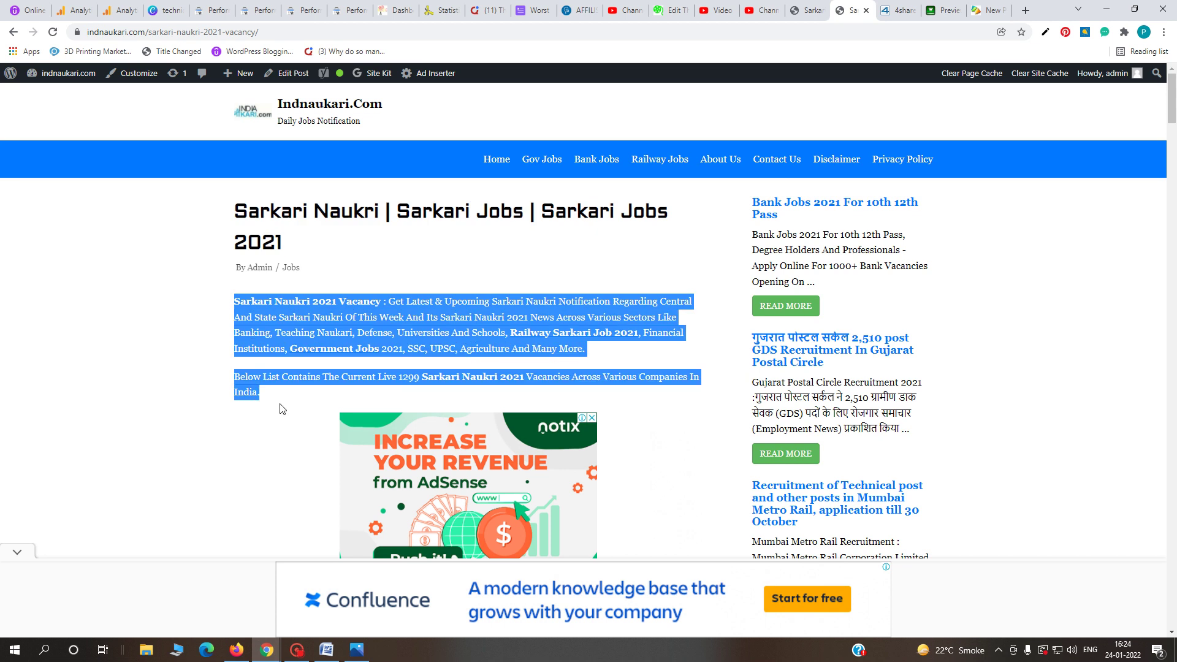
click(987, 11)
key(ctrl+v)
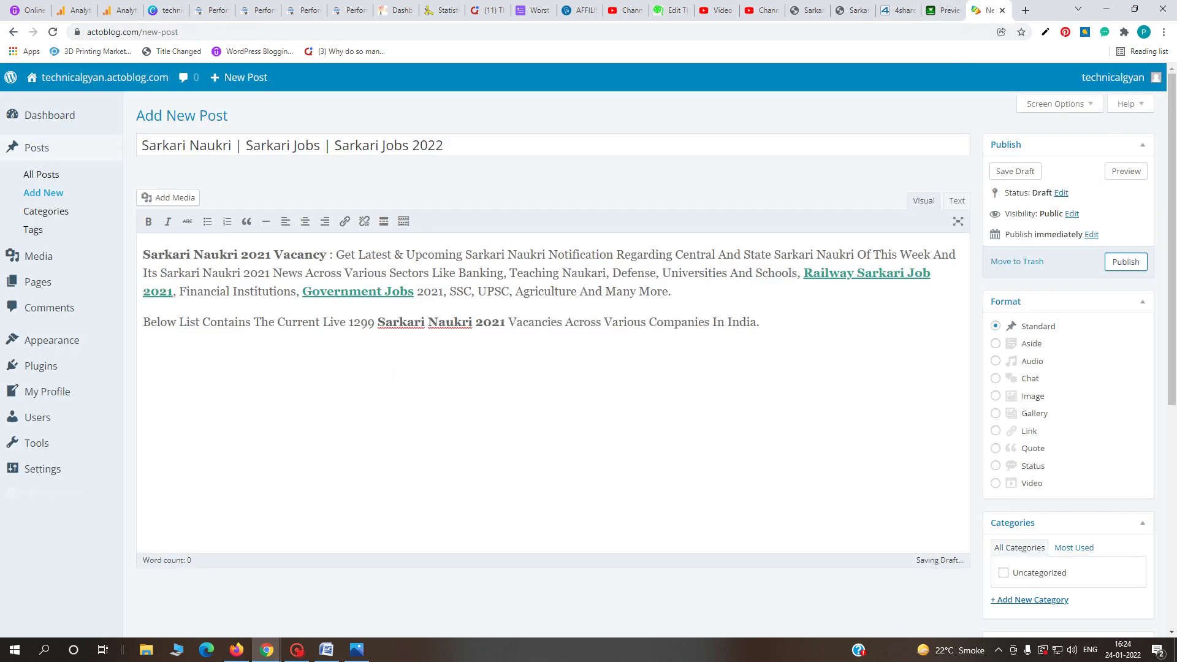
click(332, 291)
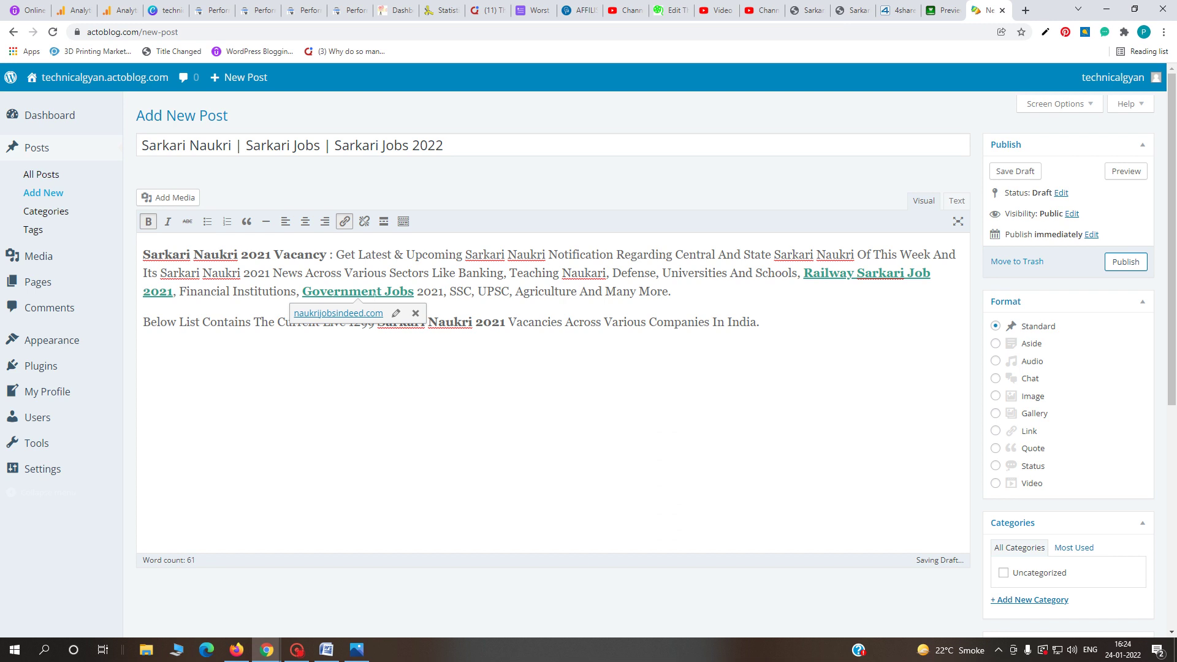
click(473, 322)
scroll(933, 411, down, 4)
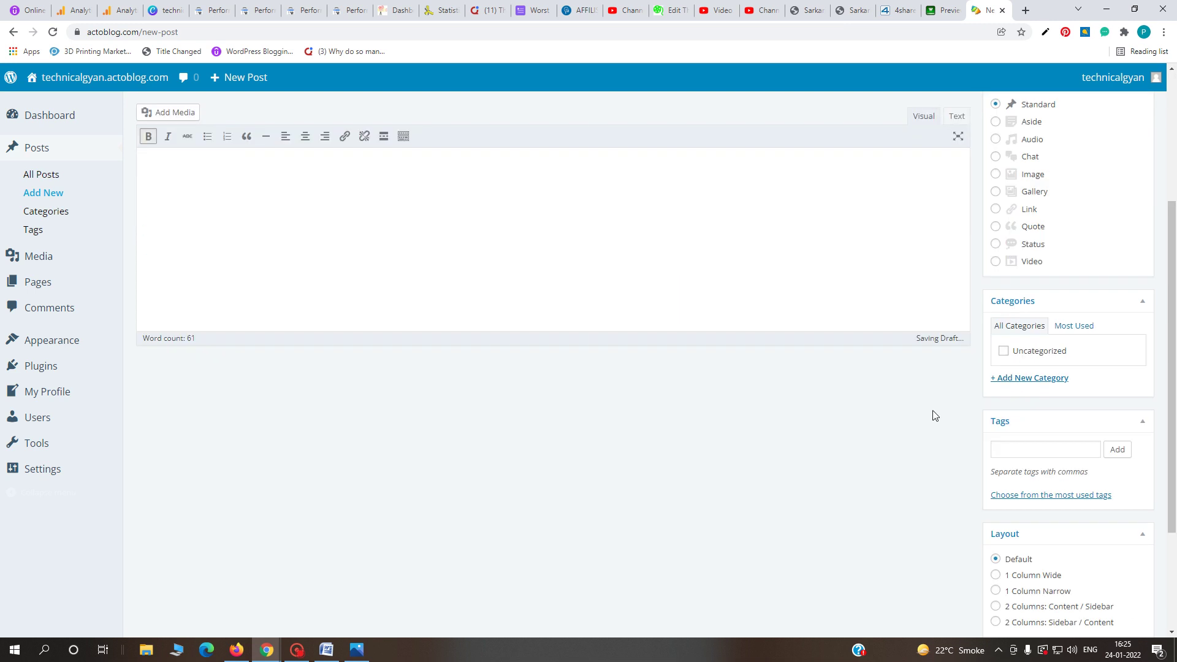
scroll(933, 411, up, 4)
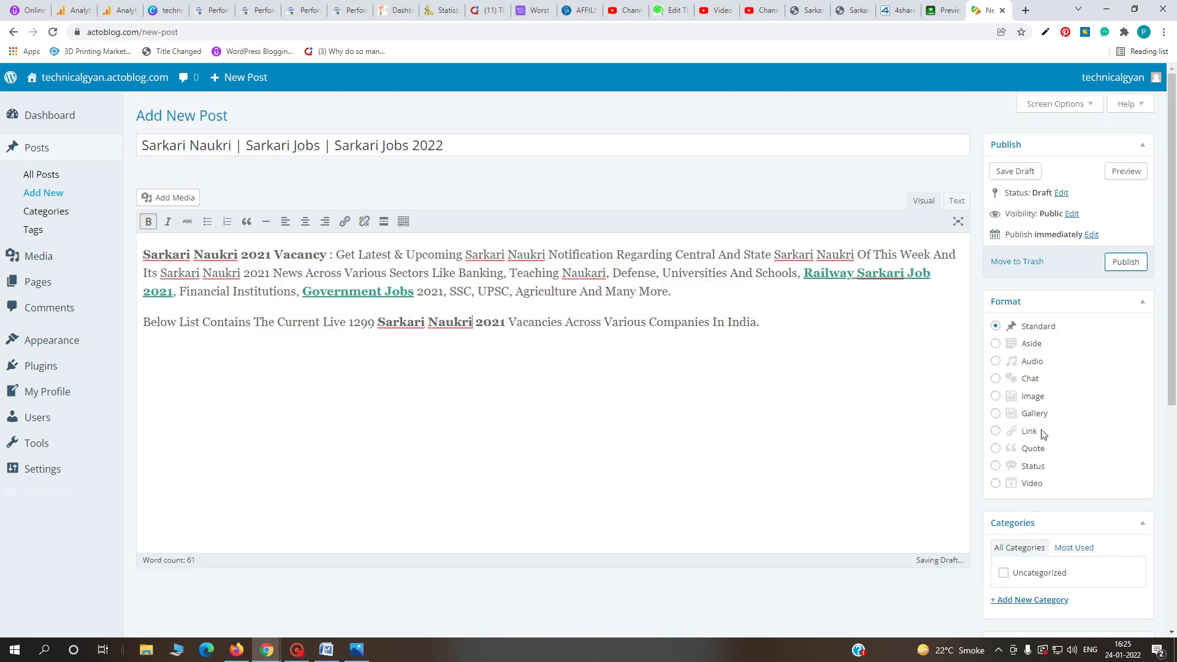
scroll(1099, 331, down, 2)
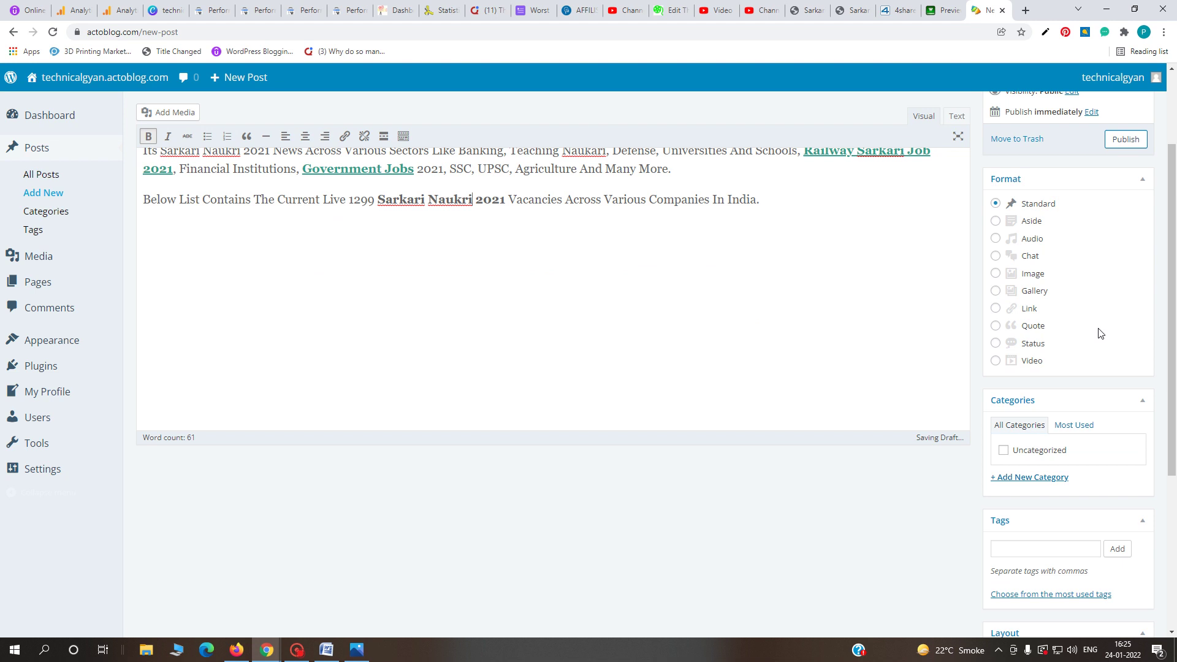
- Add the post tags jobs, naukri, goverment jobs and jobs in 2022
click(1038, 547)
text(jobs)
key(Return)
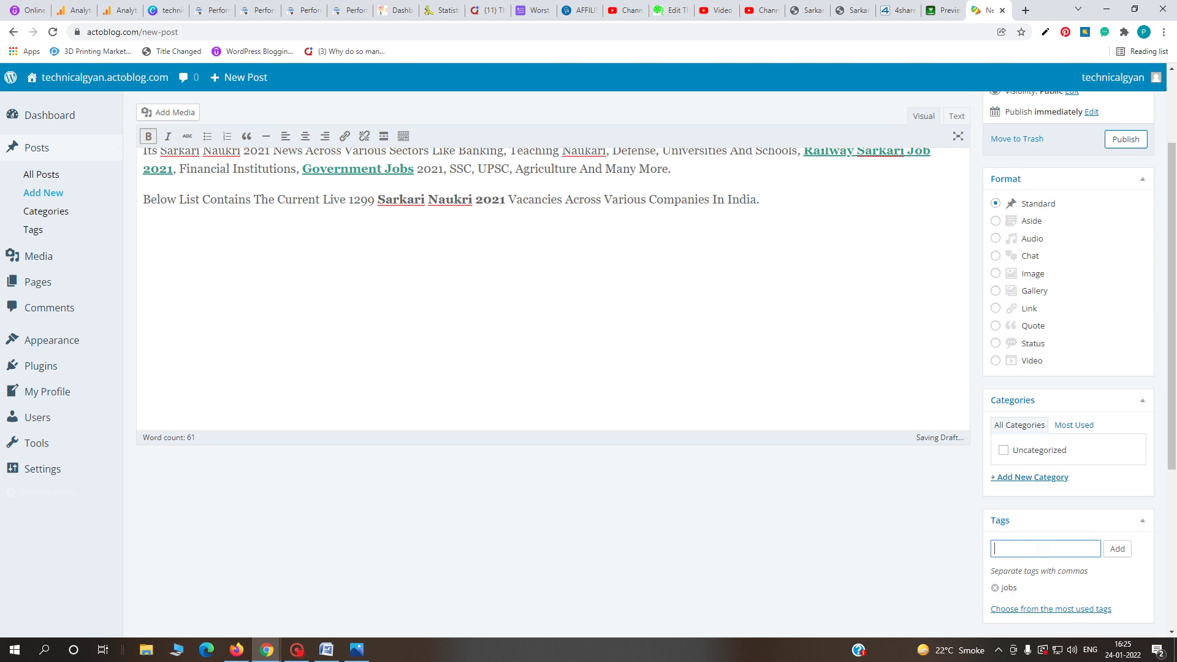
text(naukri)
key(Return)
text(go)
text(ment jobs)
key(Return)
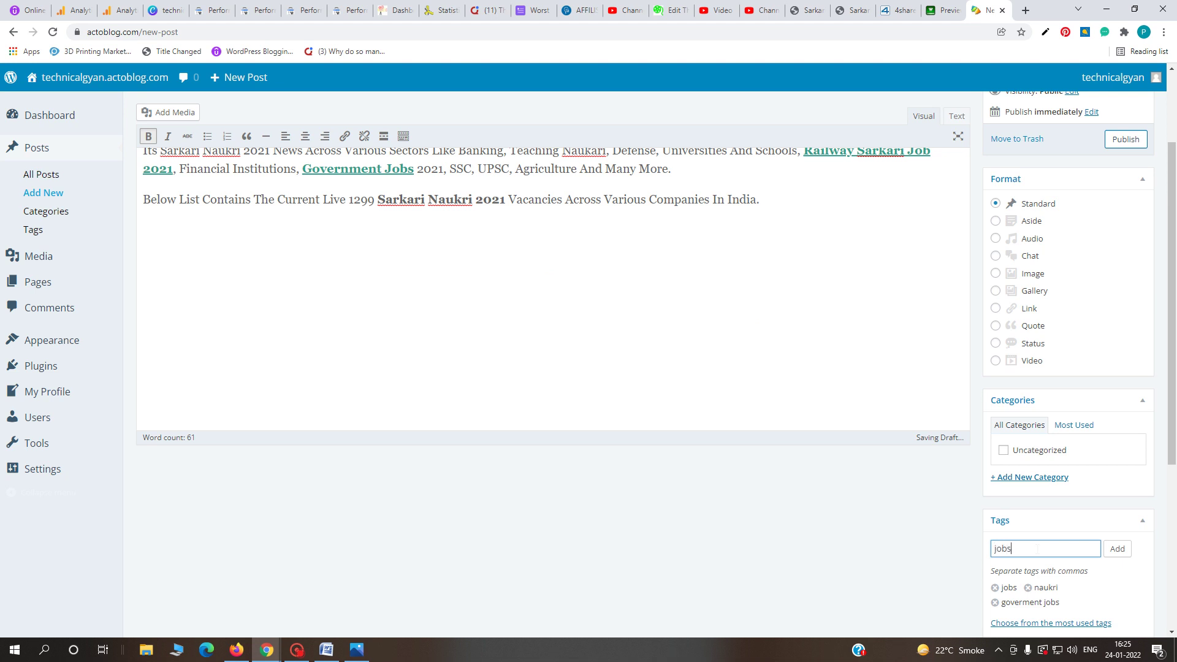
text(jobs in 20202)
click(1117, 549)
scroll(1062, 510, up, 1)
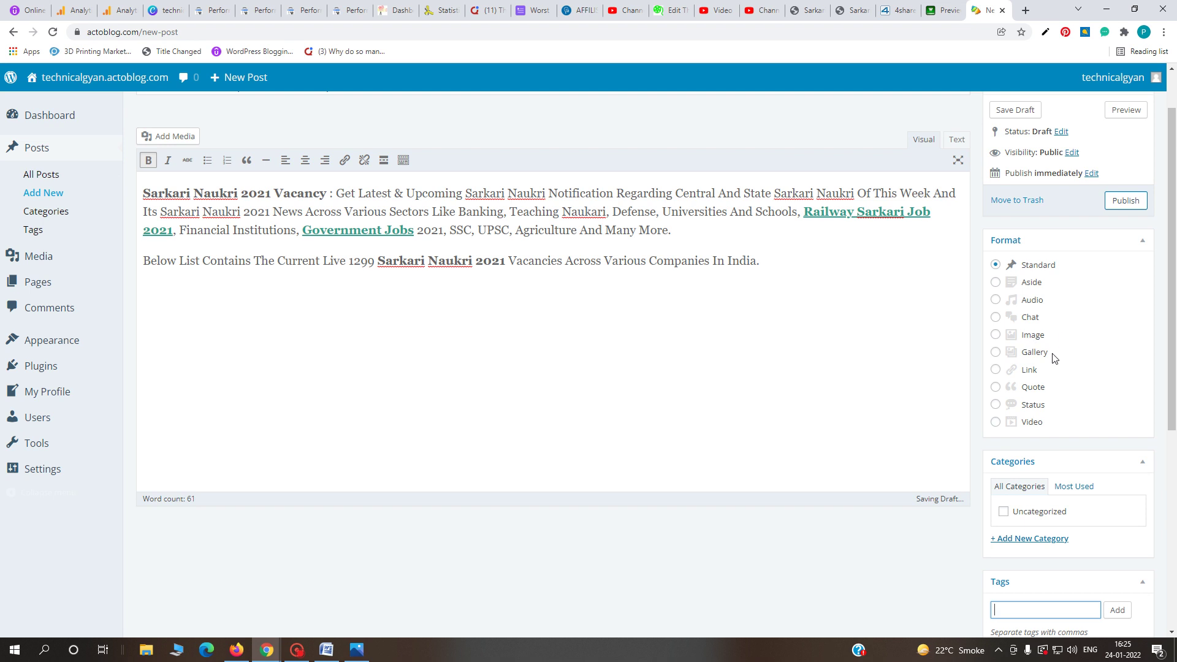
scroll(1054, 359, down, 6)
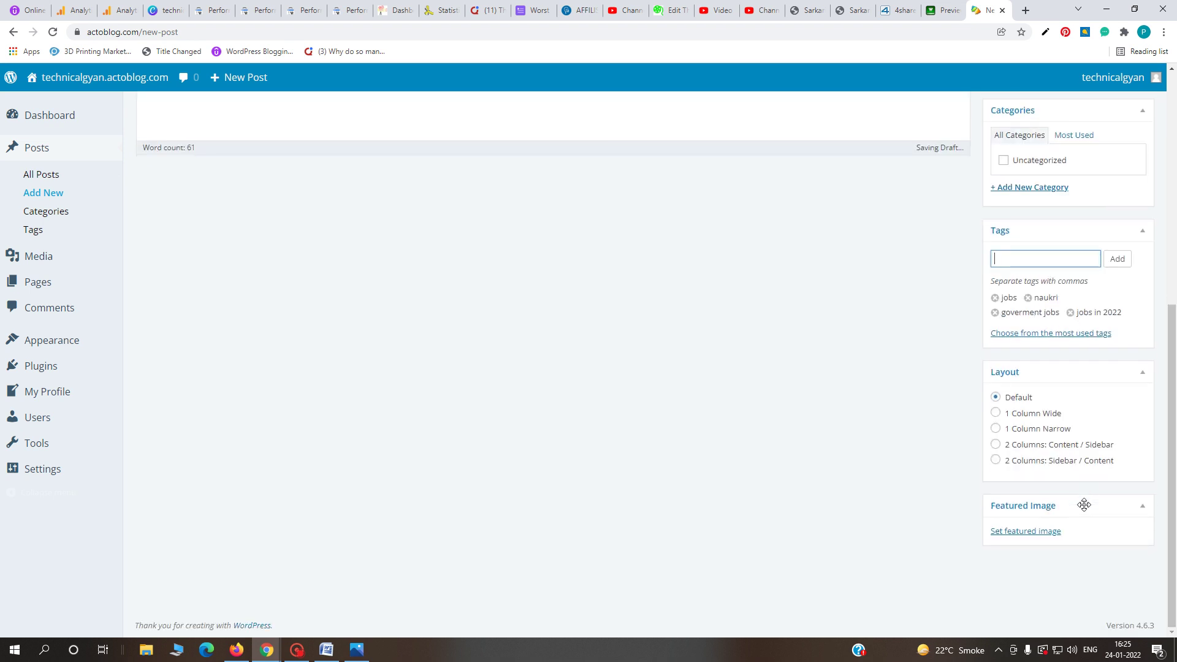
scroll(1084, 504, up, 7)
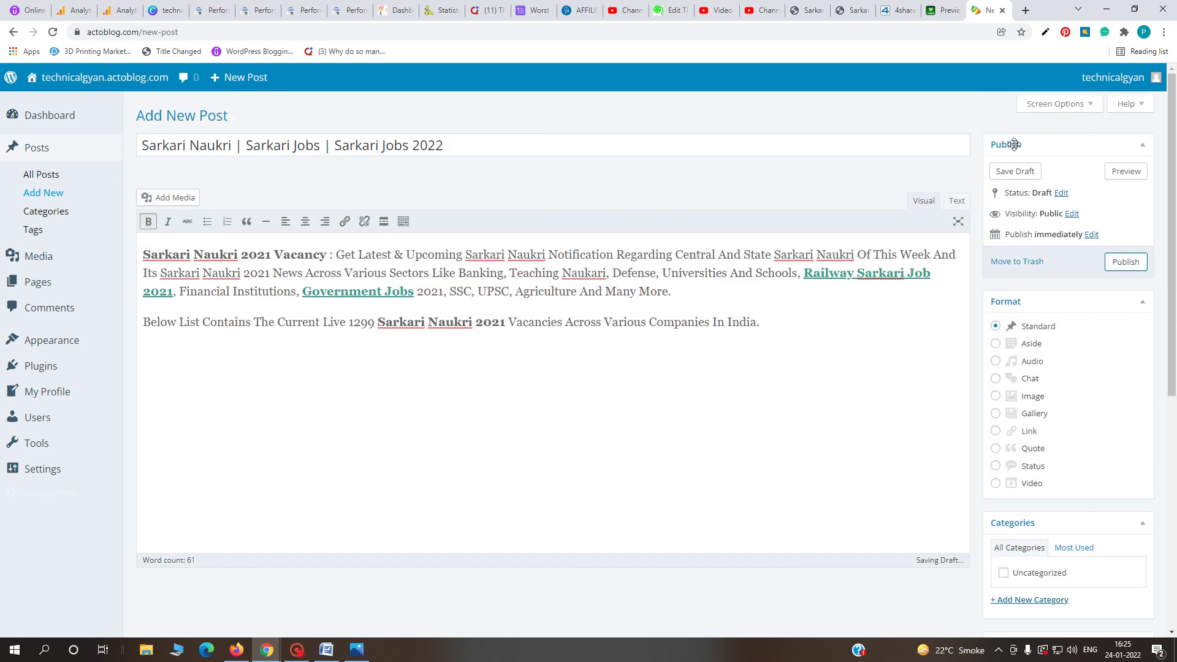
- Publish the Sarkari Naukri post and review it live on technicalgyan.actoblog.com
click(1124, 263)
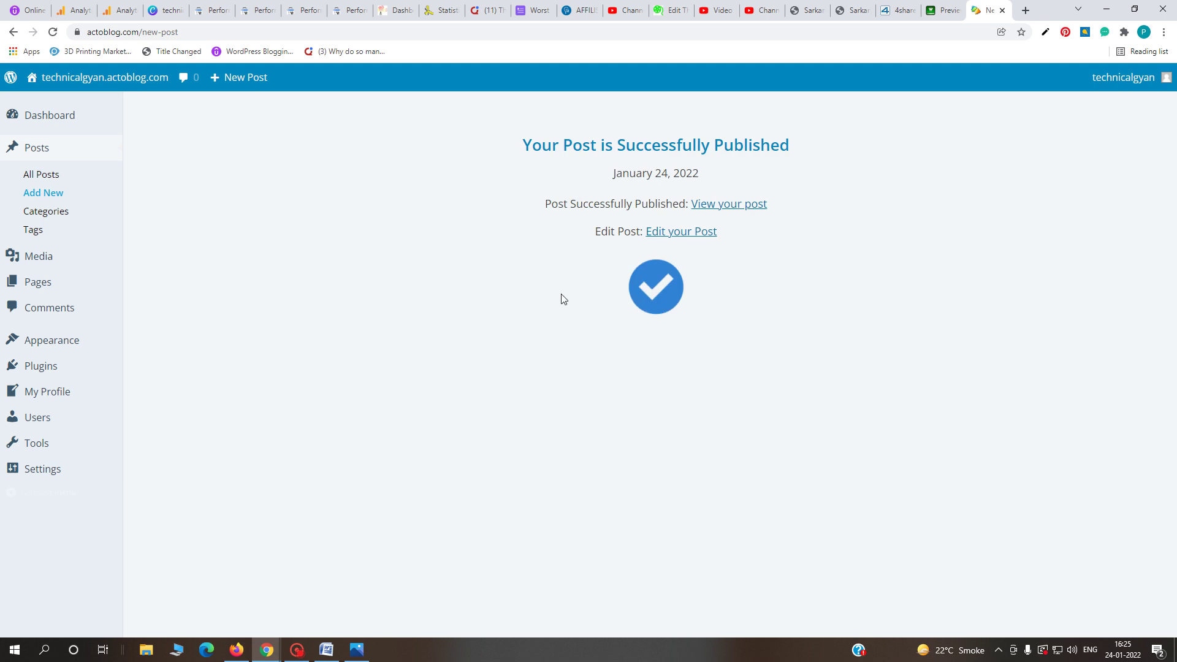
click(734, 208)
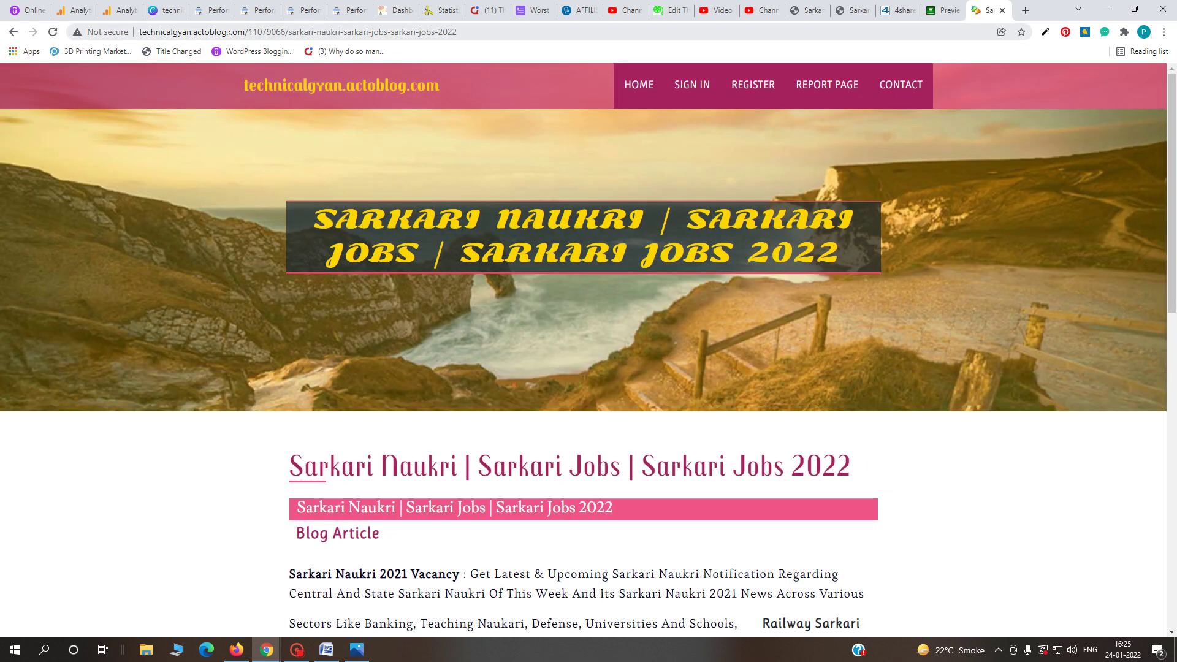
scroll(601, 410, down, 3)
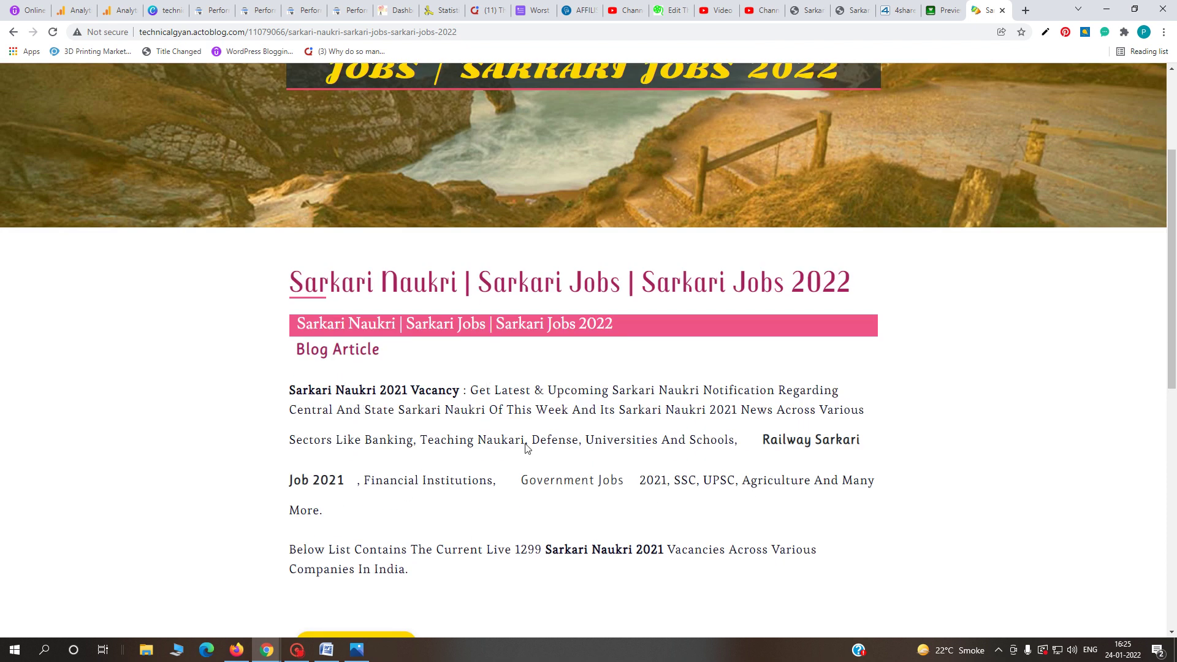
scroll(528, 451, down, 4)
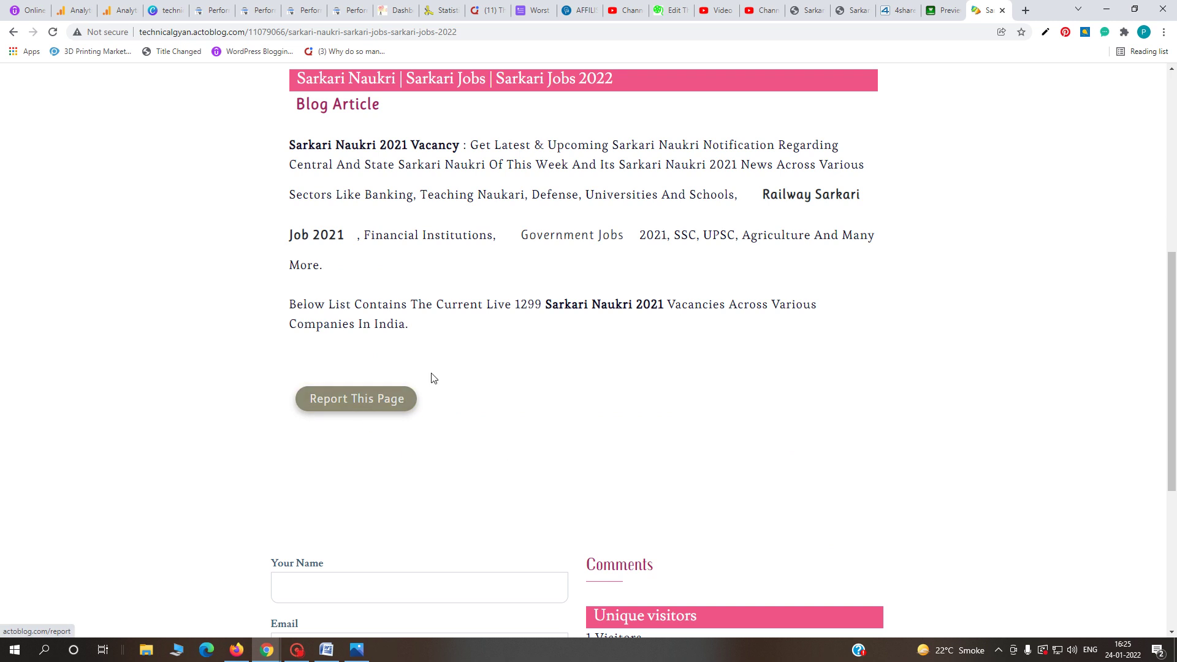
scroll(567, 396, up, 2)
triple_click(613, 427)
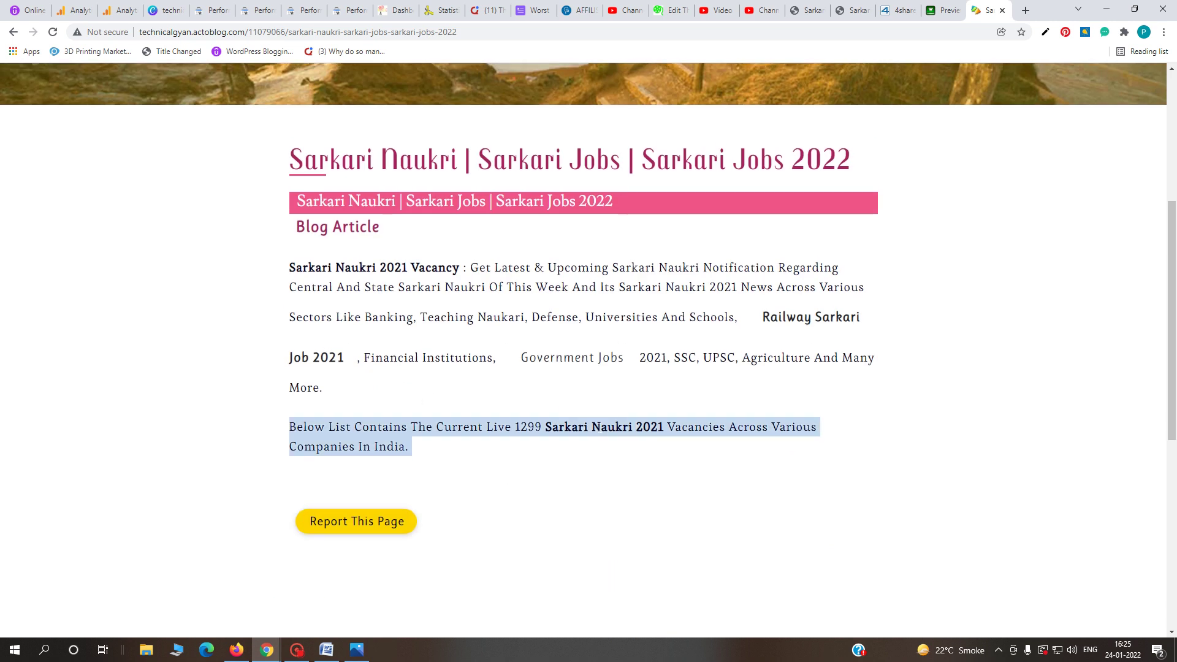
click(597, 362)
scroll(487, 372, up, 1)
scroll(487, 372, up, 4)
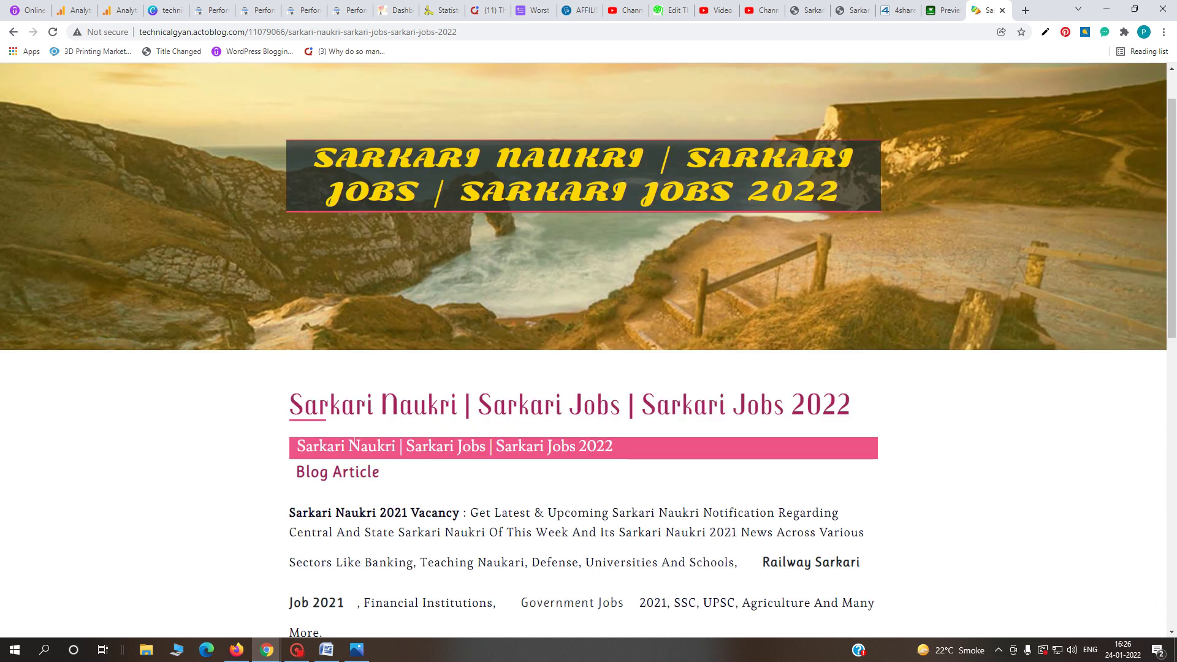
scroll(909, 295, up, 1)
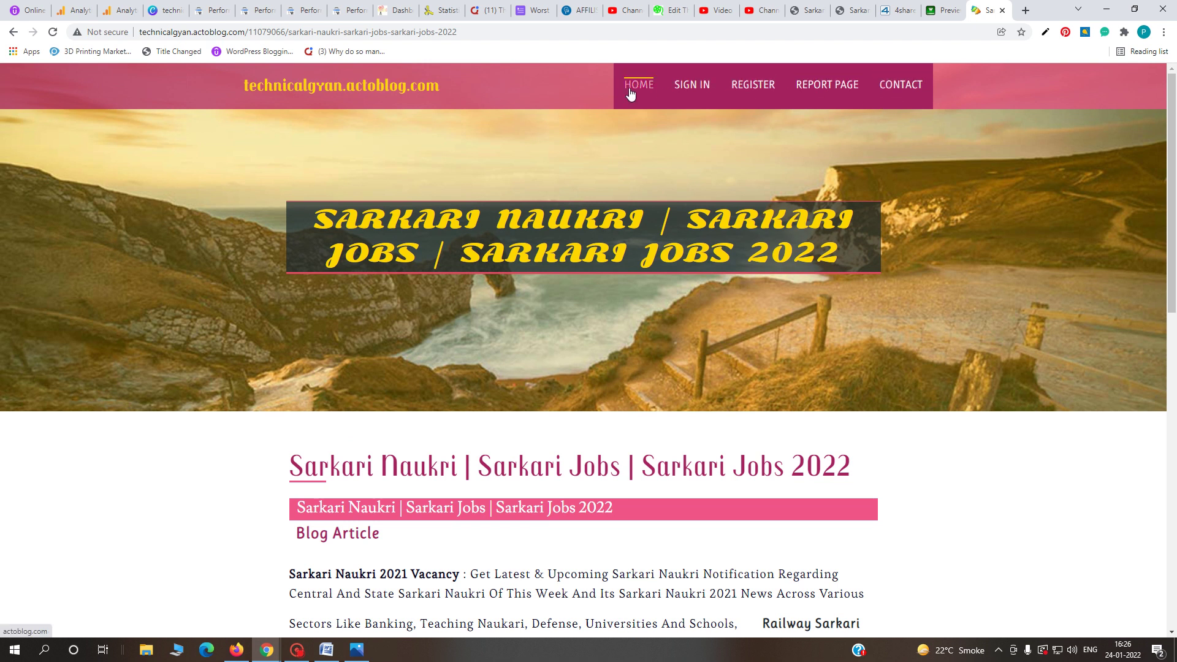
- Return to the publish confirmation and choose Edit My Profile from the account menu
click(13, 32)
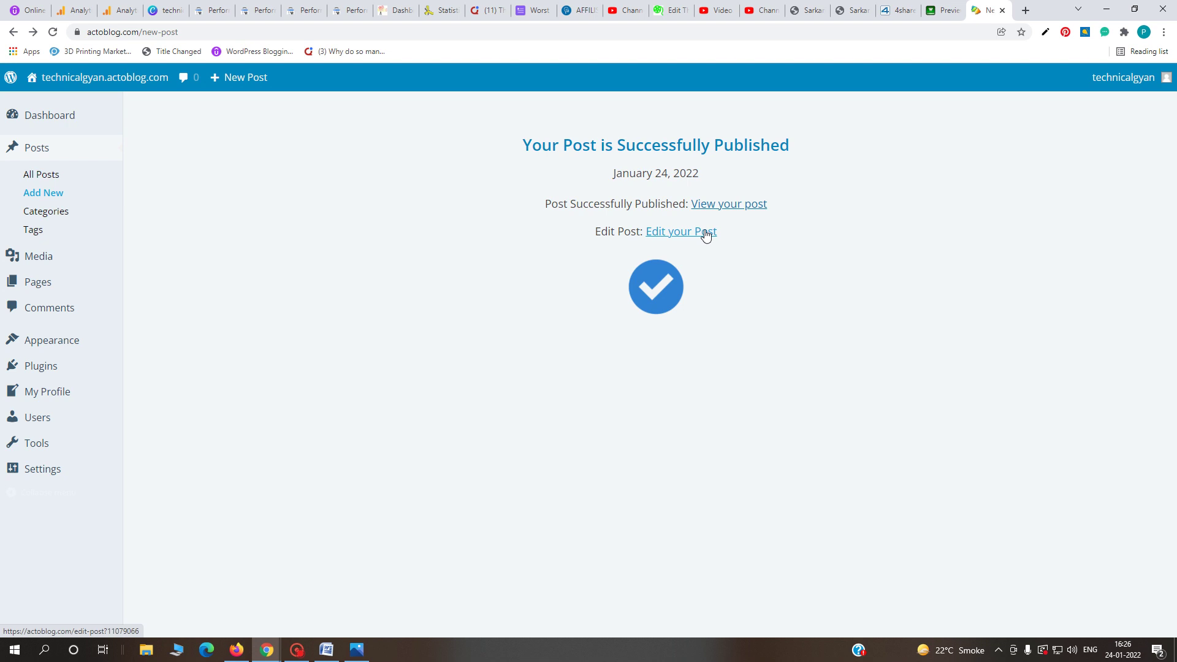
mouse_move(1117, 83)
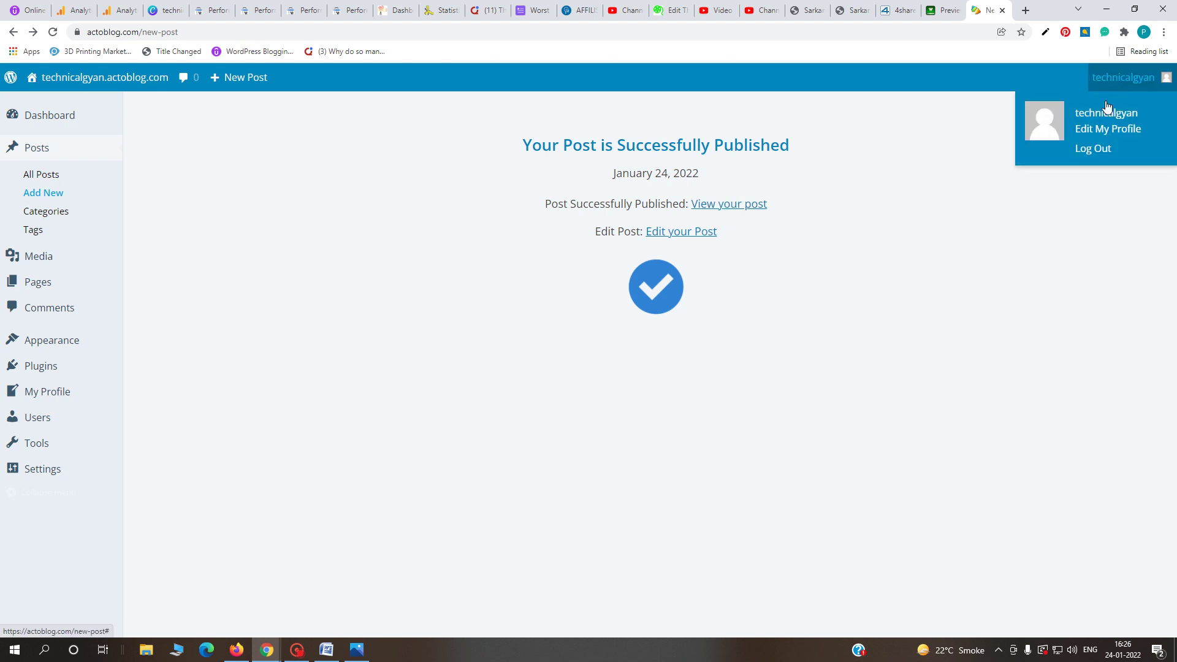
click(1099, 133)
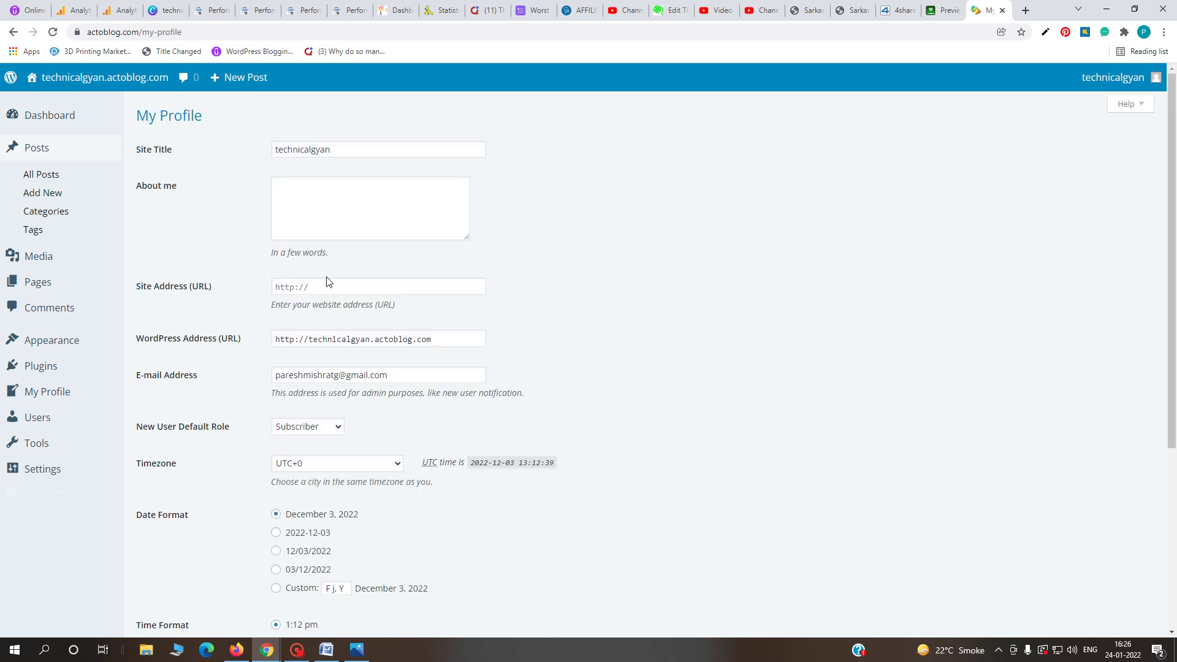
click(279, 287)
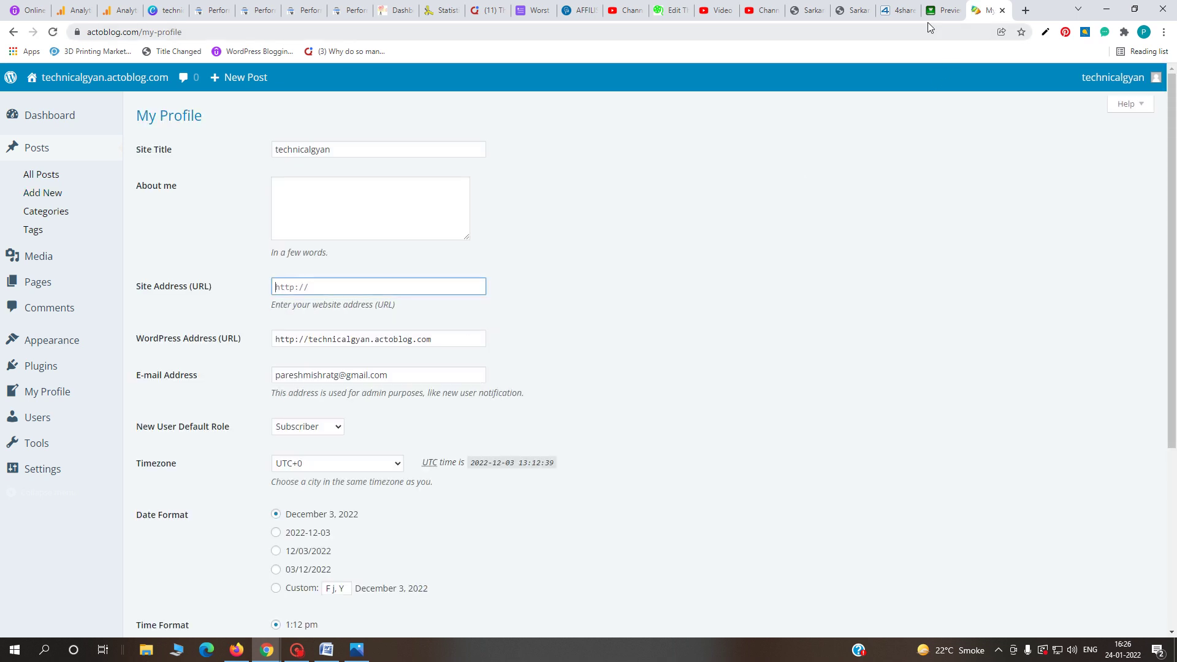
click(853, 11)
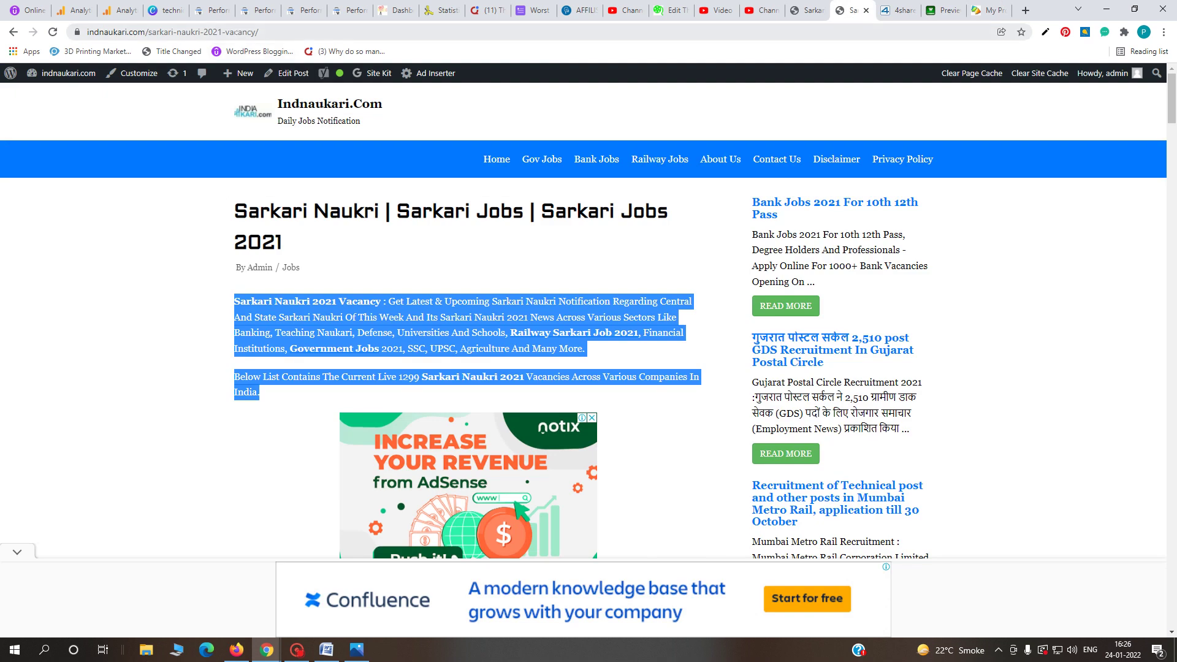
click(238, 33)
click(192, 32)
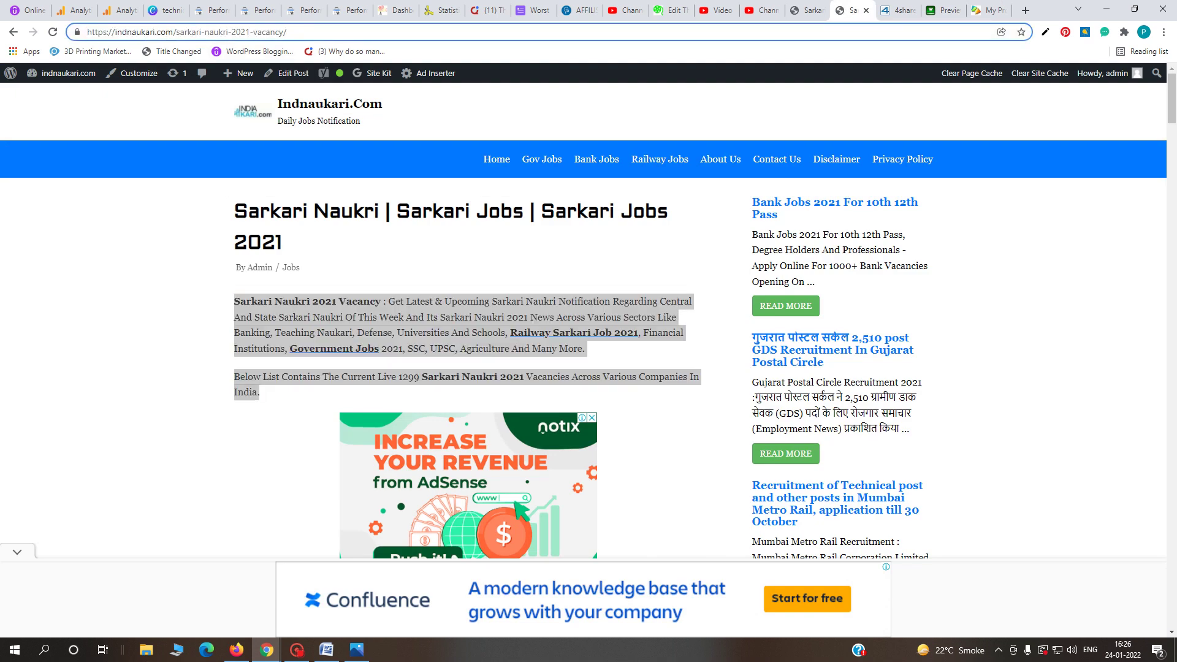
drag(175, 32, 87, 32)
key(ctrl+c)
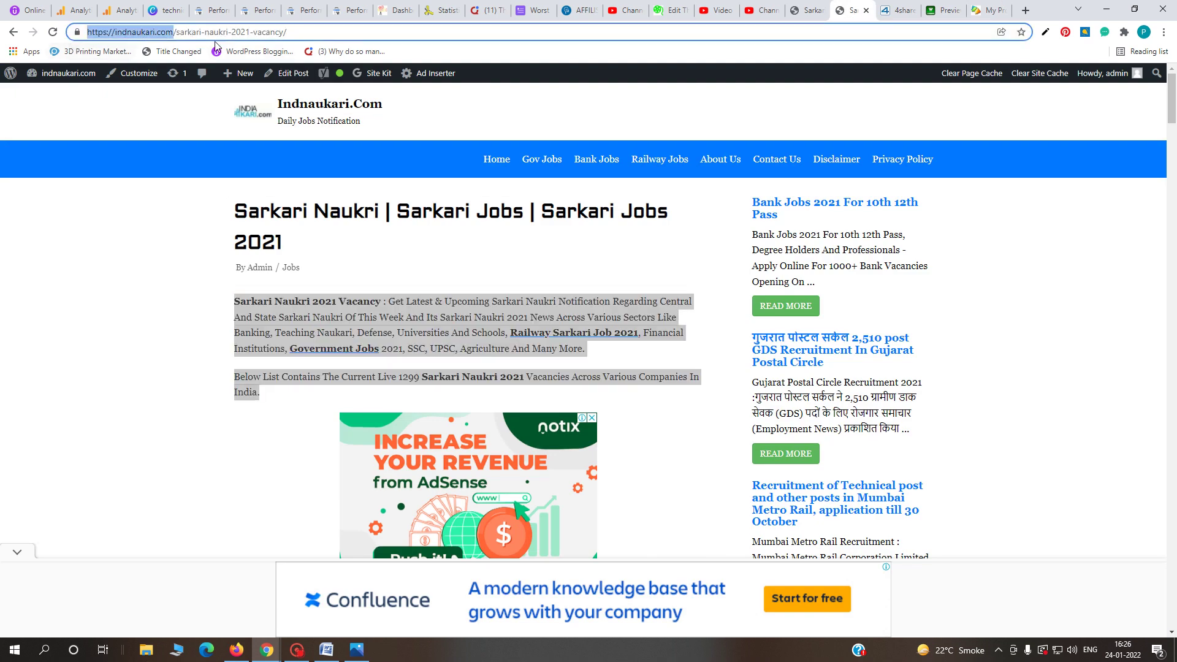
click(989, 10)
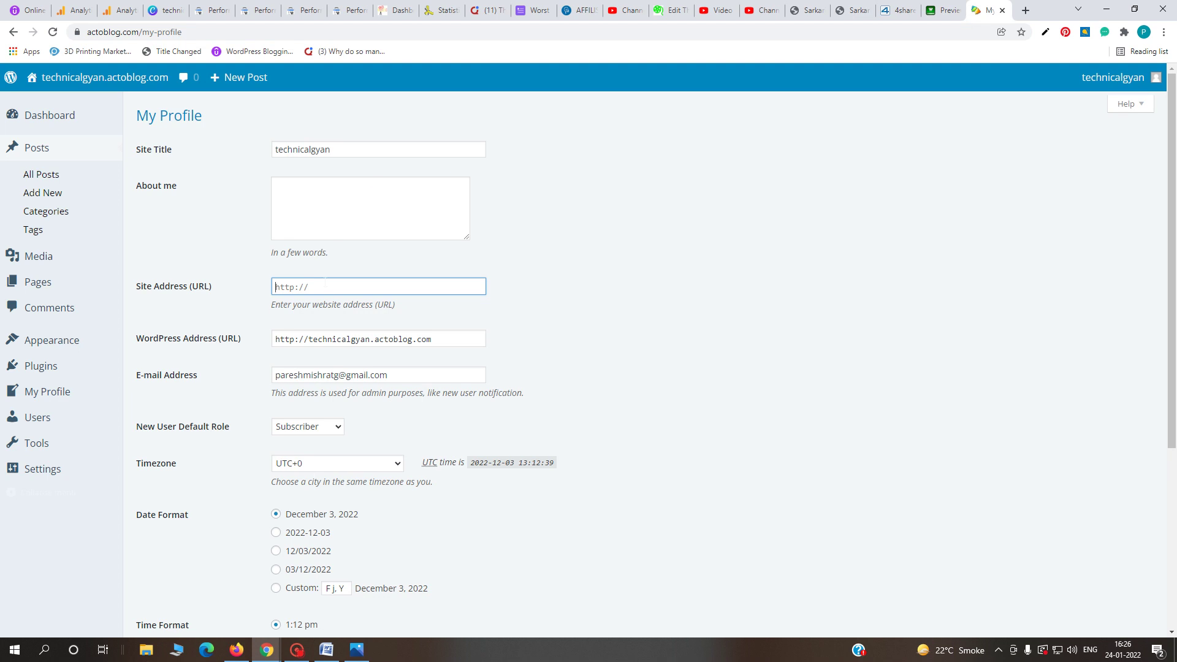
key(ctrl+v)
- Enter 'I am blogger' as the About me text, save the profile, and close it
click(292, 189)
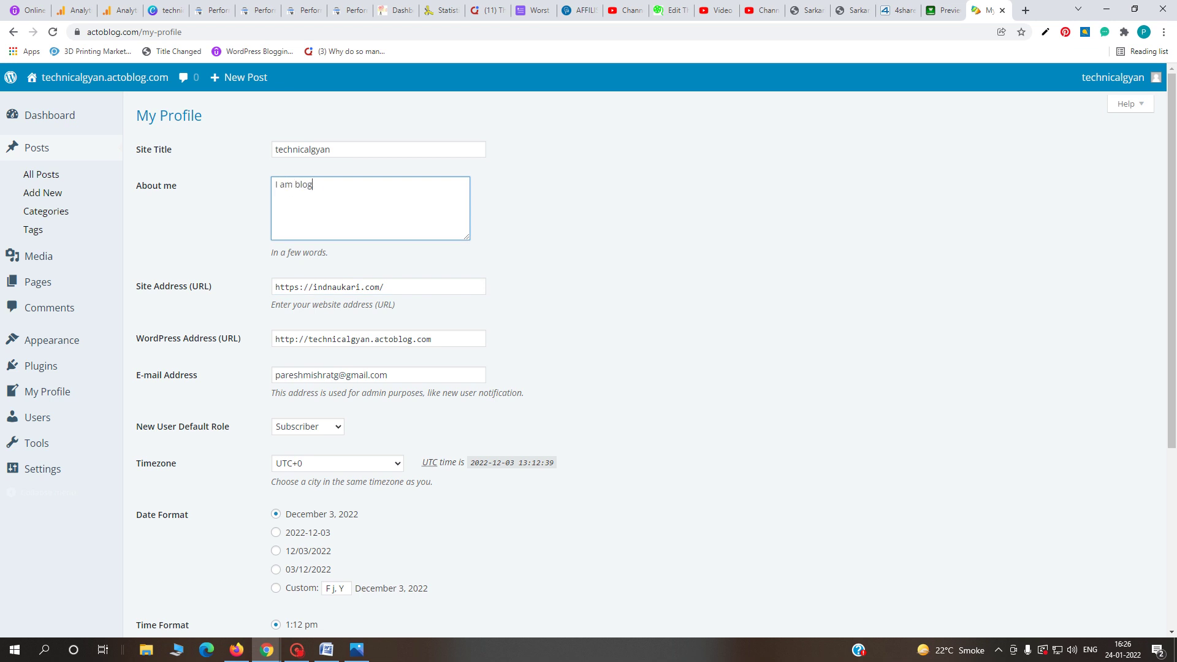
scroll(452, 420, down, 4)
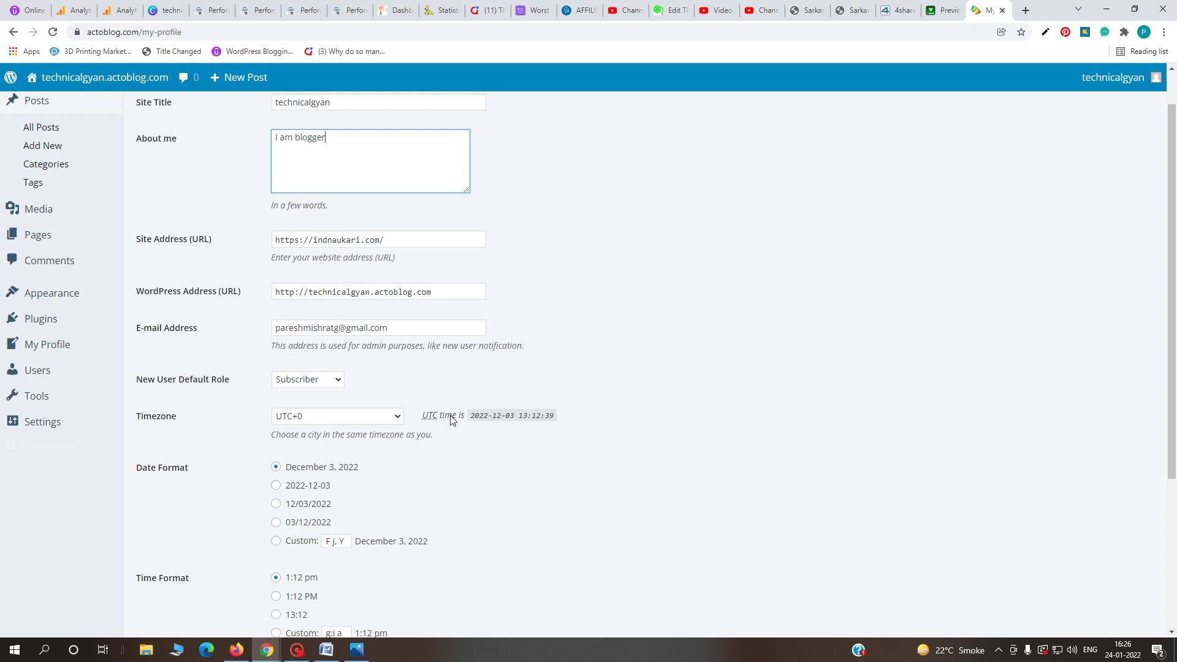
click(168, 564)
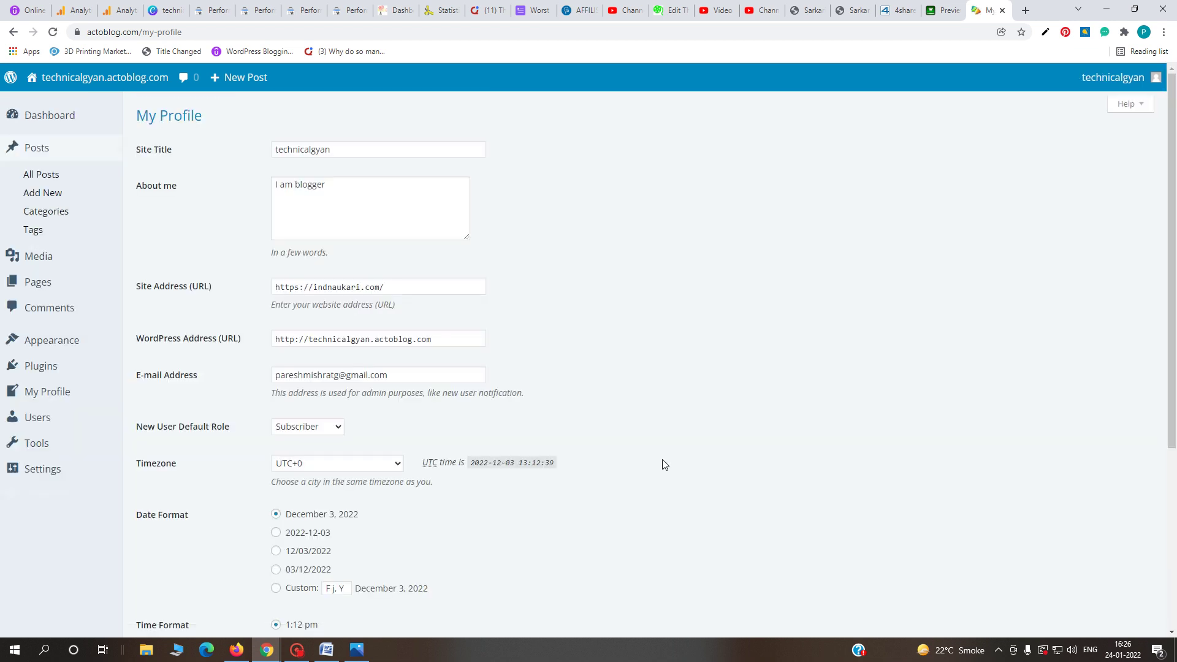
click(1002, 11)
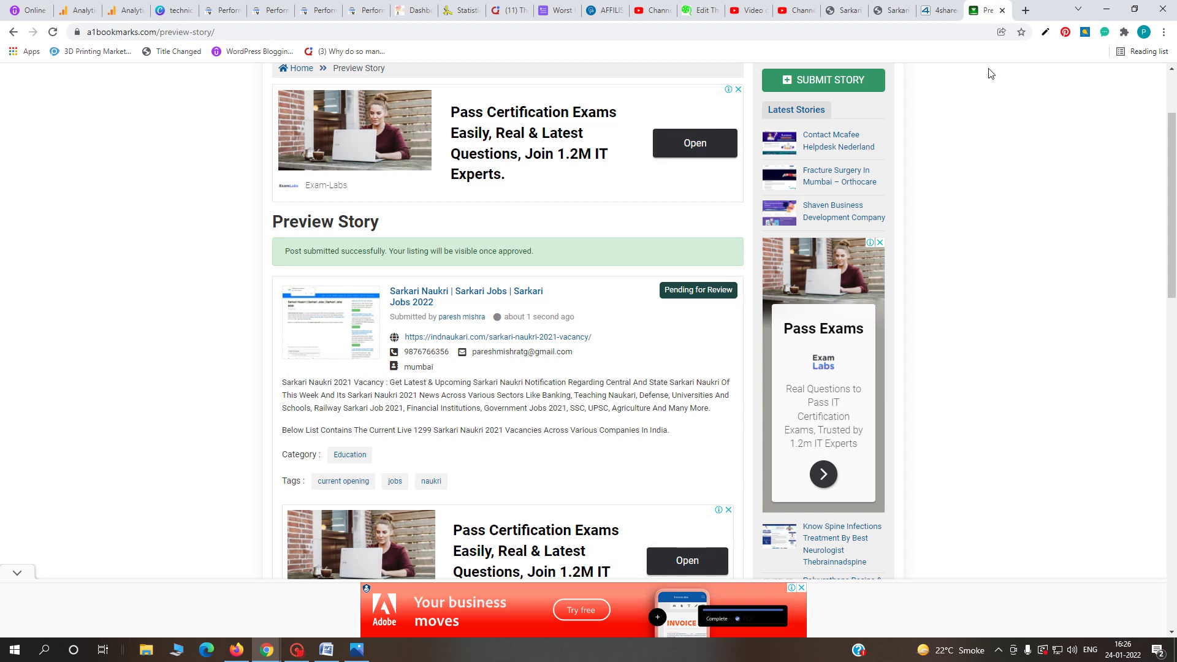
- Bring up the Word backlinks 2022 list and follow the AddWish row's link
click(325, 654)
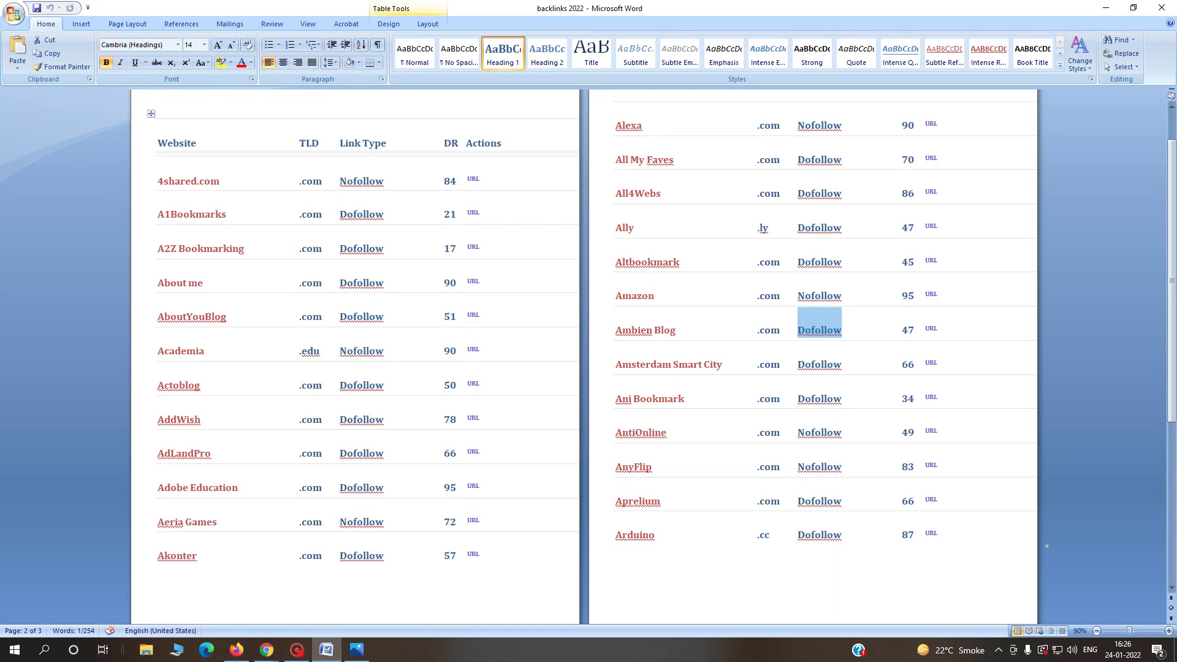
ctrl+click(473, 419)
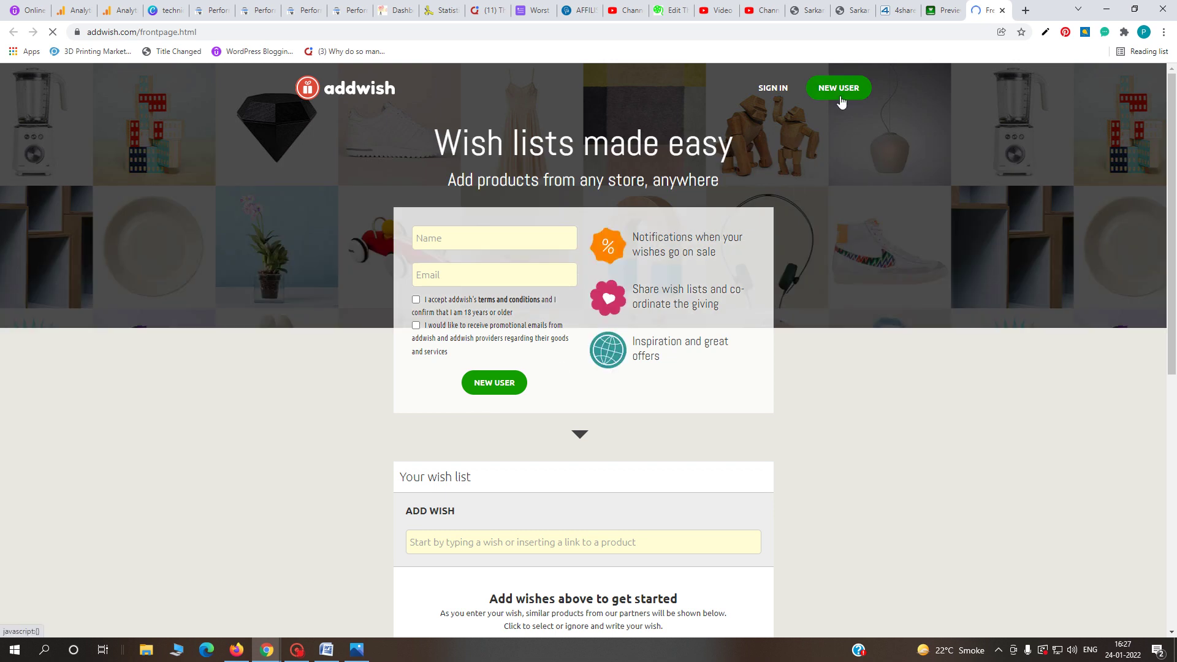
- Fill the Addwish sign-up Name and Email fields with the user's name and e-mail address
click(503, 384)
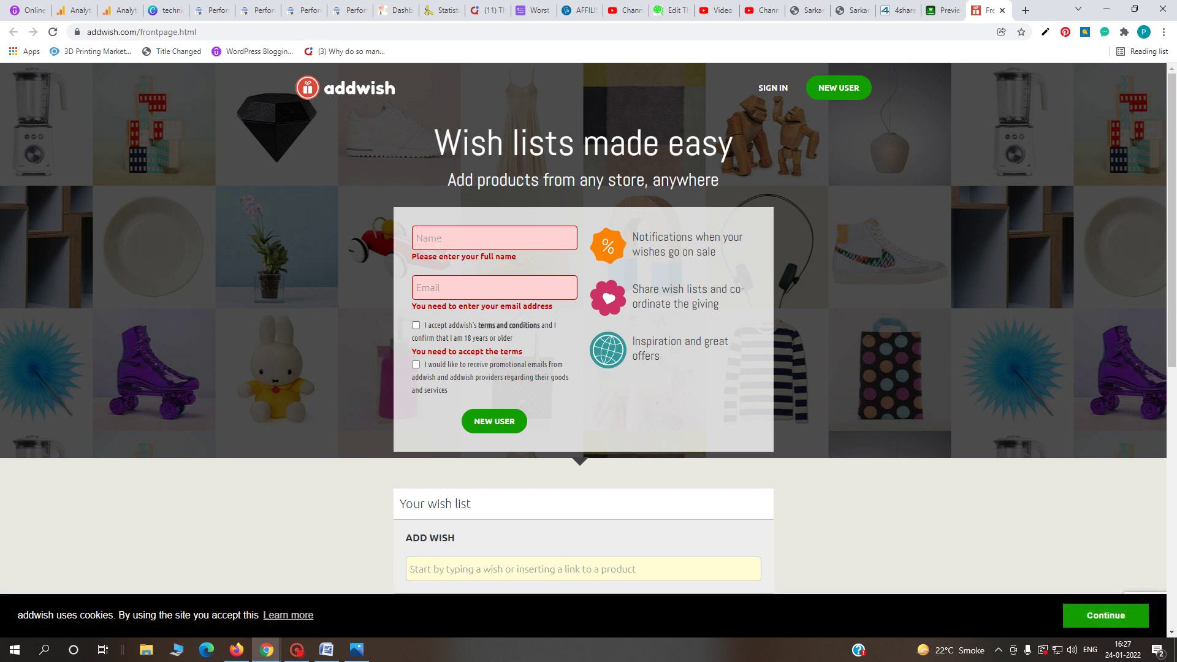
click(439, 240)
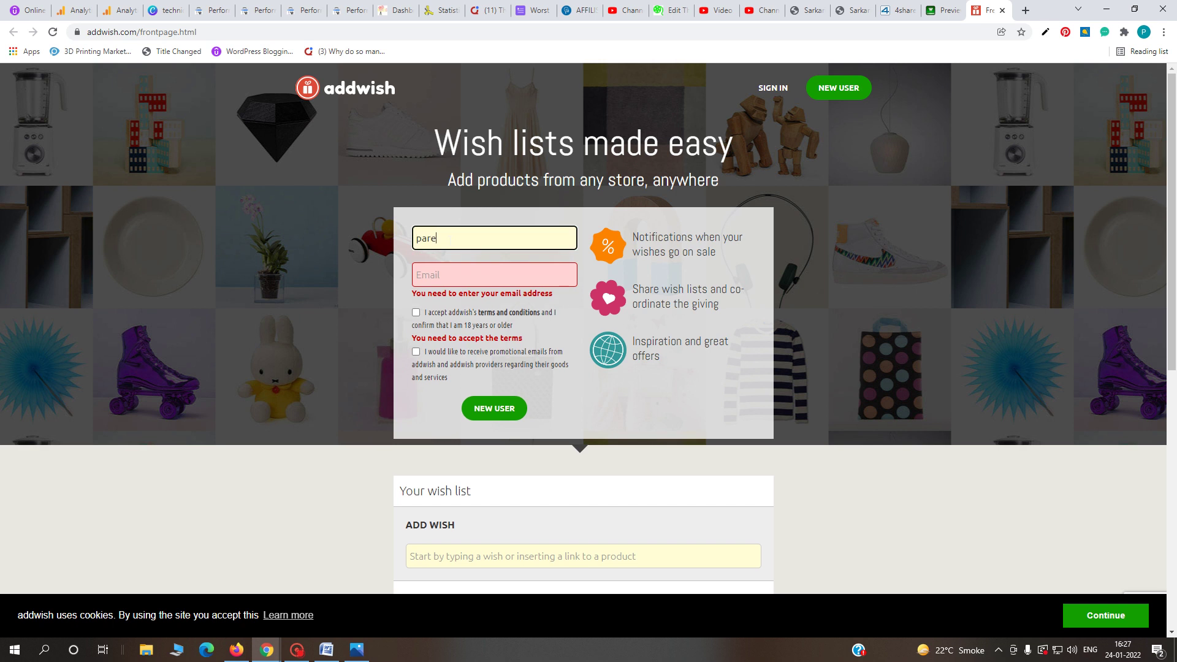
click(461, 270)
key(shift+Tab)
key(ctrl+c)
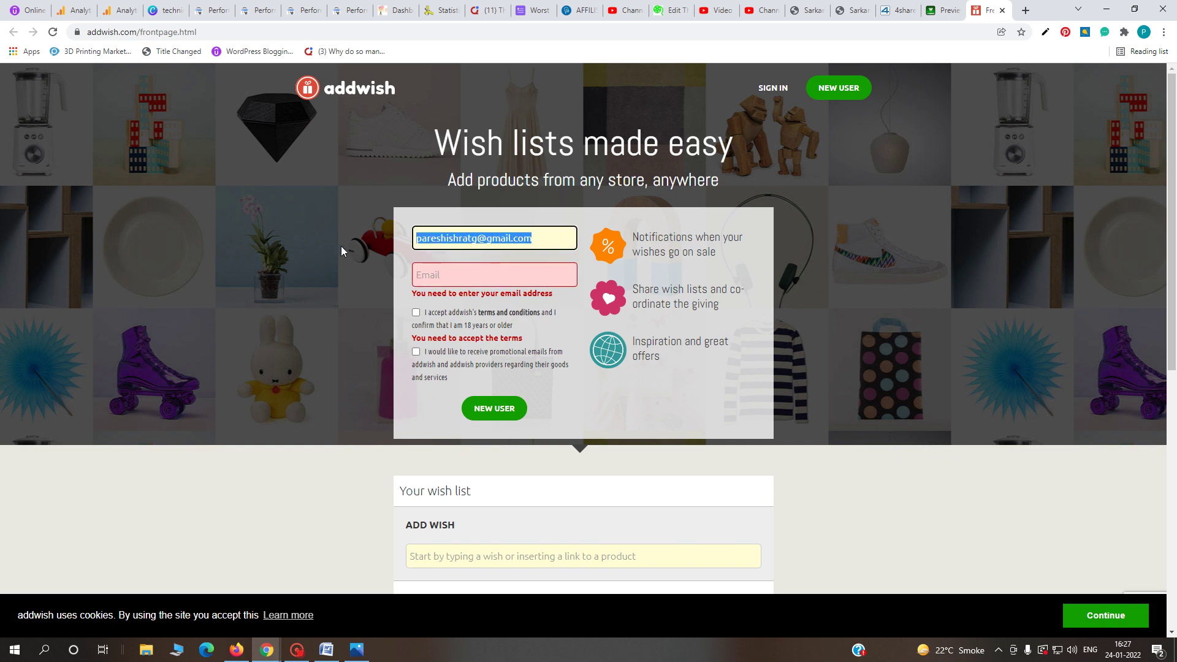
click(456, 276)
key(ctrl+v)
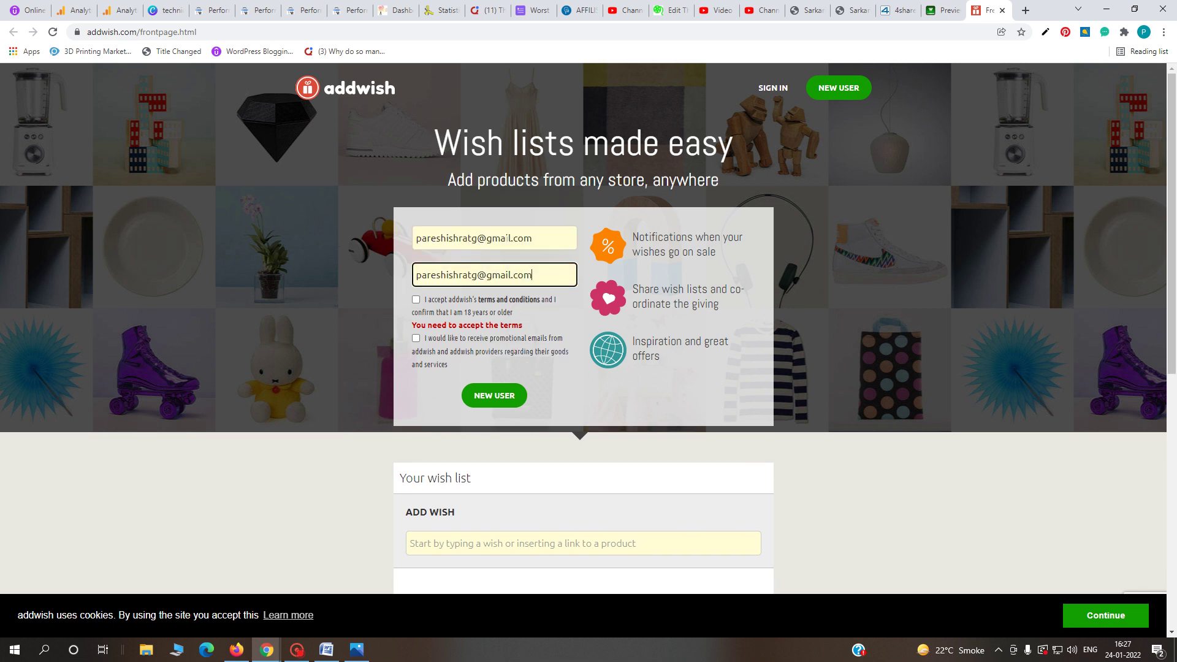
drag(531, 238, 478, 237)
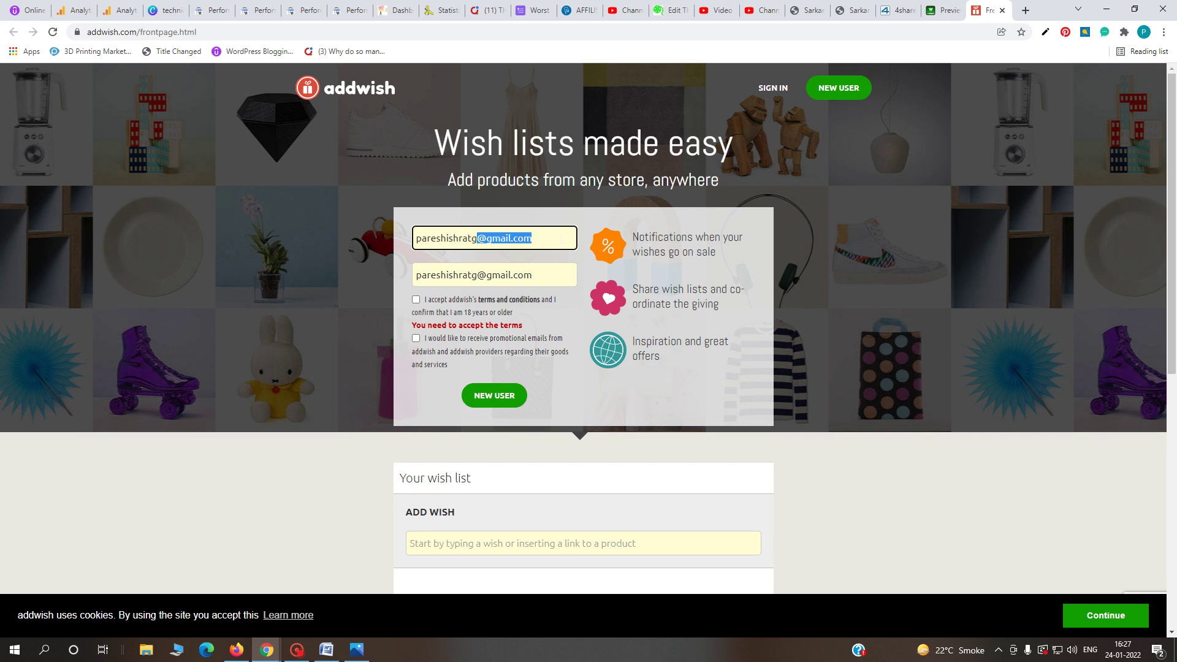
key(BackSpace)
- Accept the terms, opt in to promotional emails, and create the new user
click(416, 300)
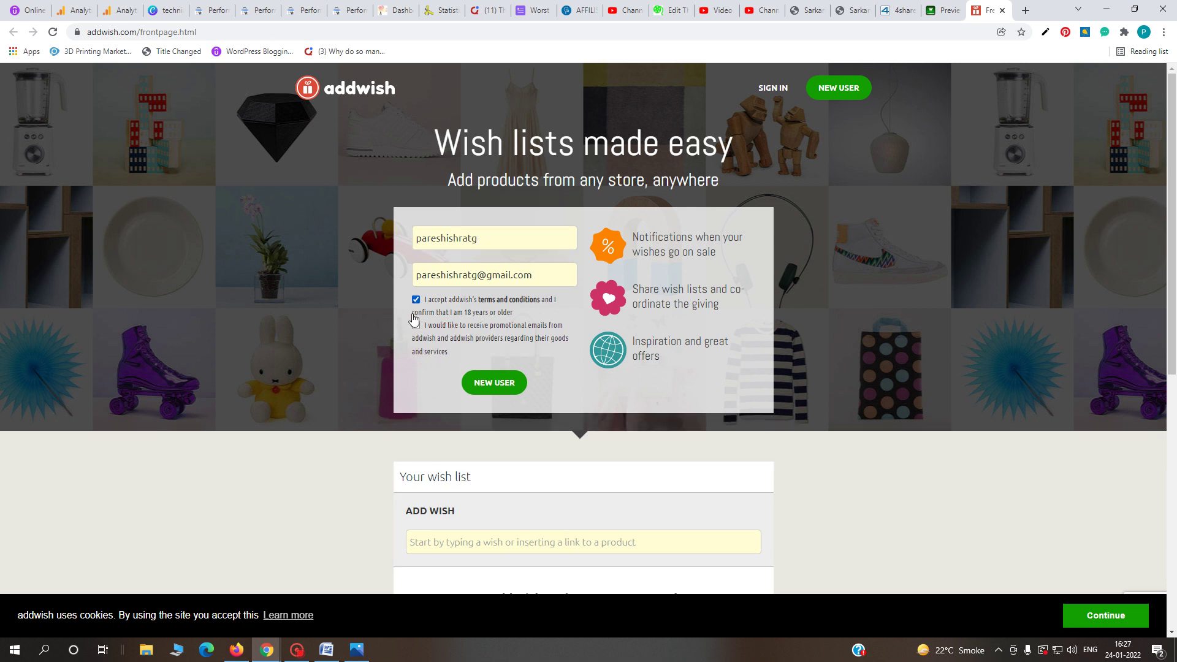
click(428, 345)
click(497, 383)
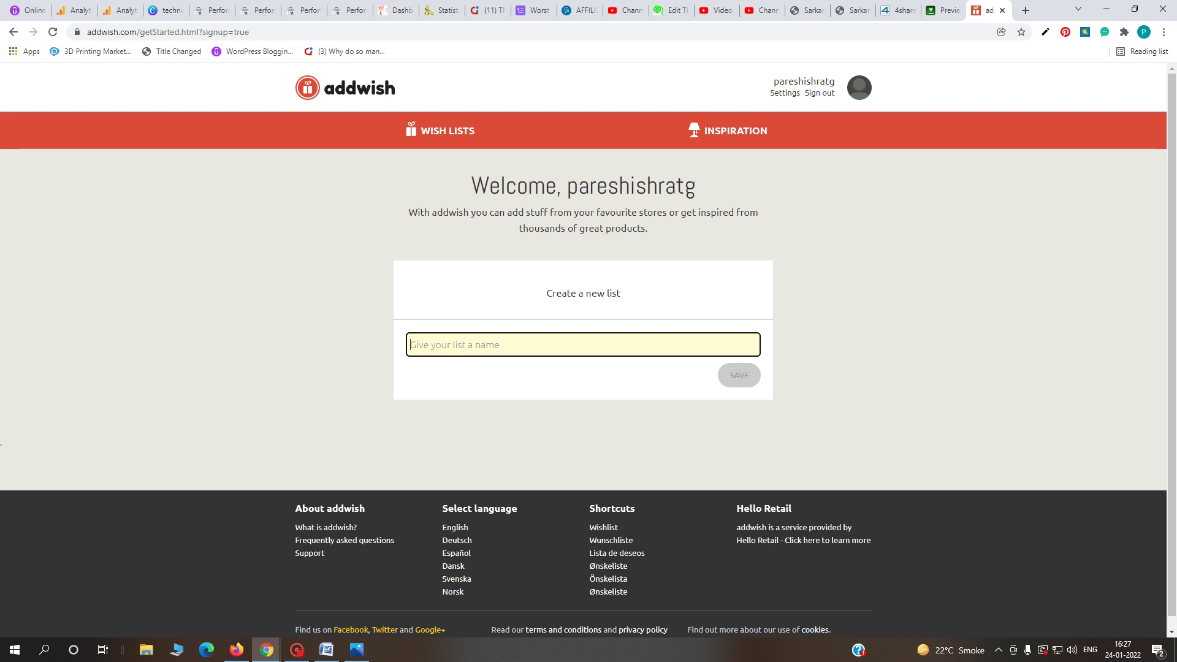
- Name the first wish list 'pare' and save it
text(paresh)
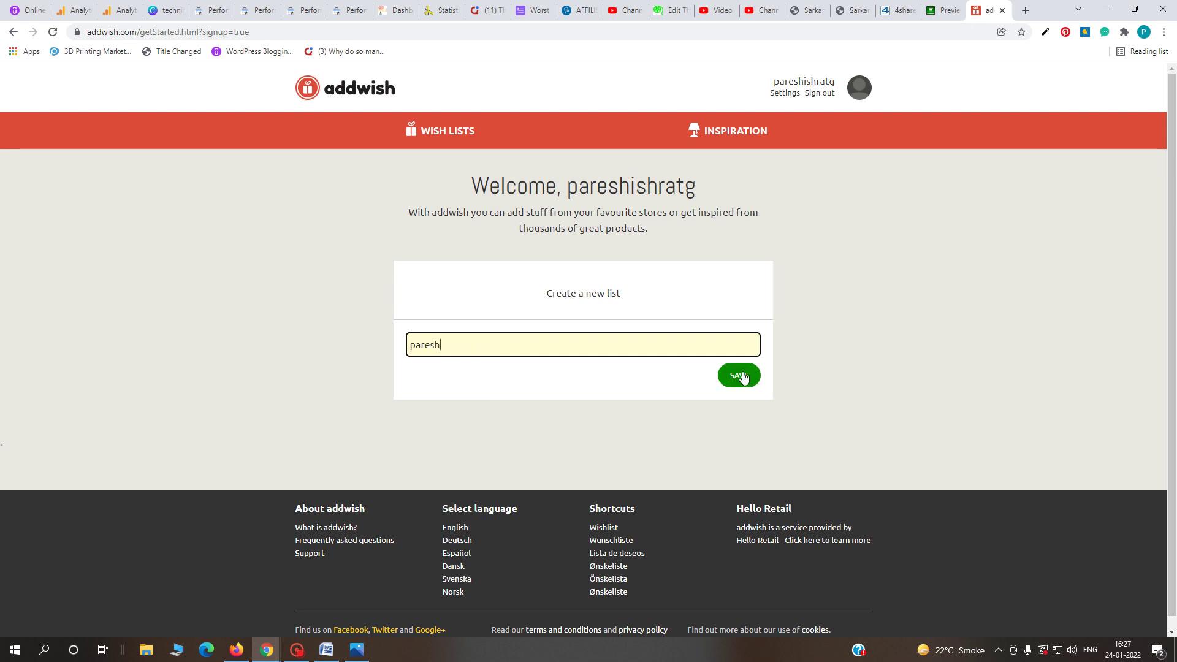
click(740, 376)
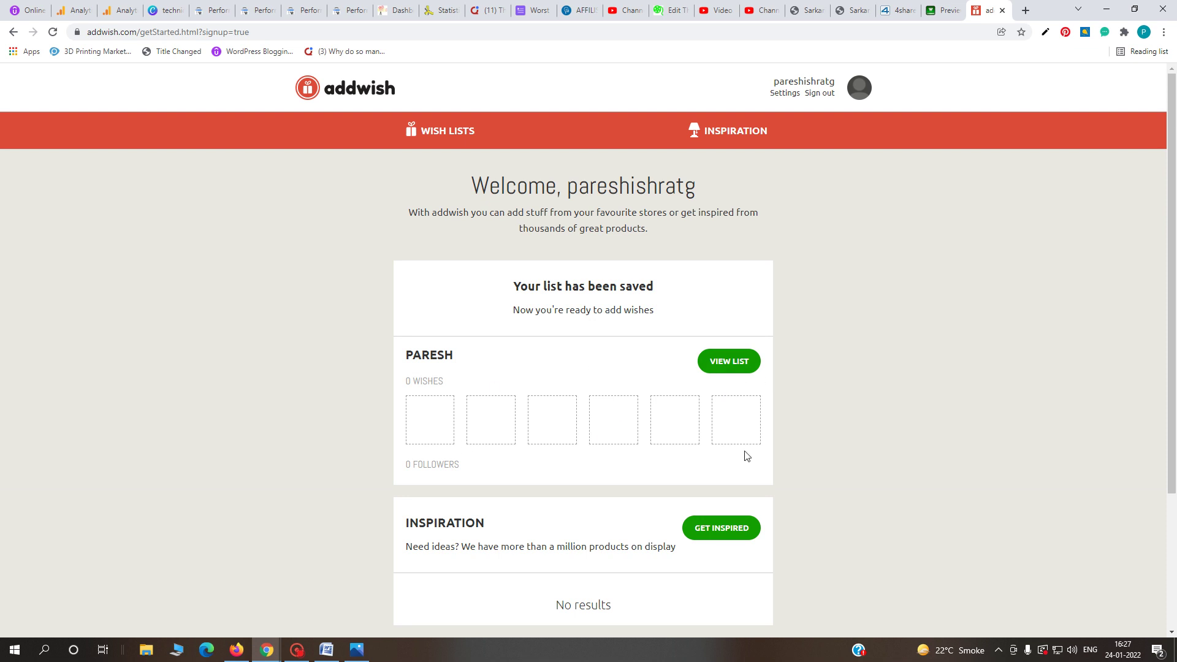
scroll(744, 521, down, 1)
scroll(711, 497, down, 1)
scroll(678, 475, up, 2)
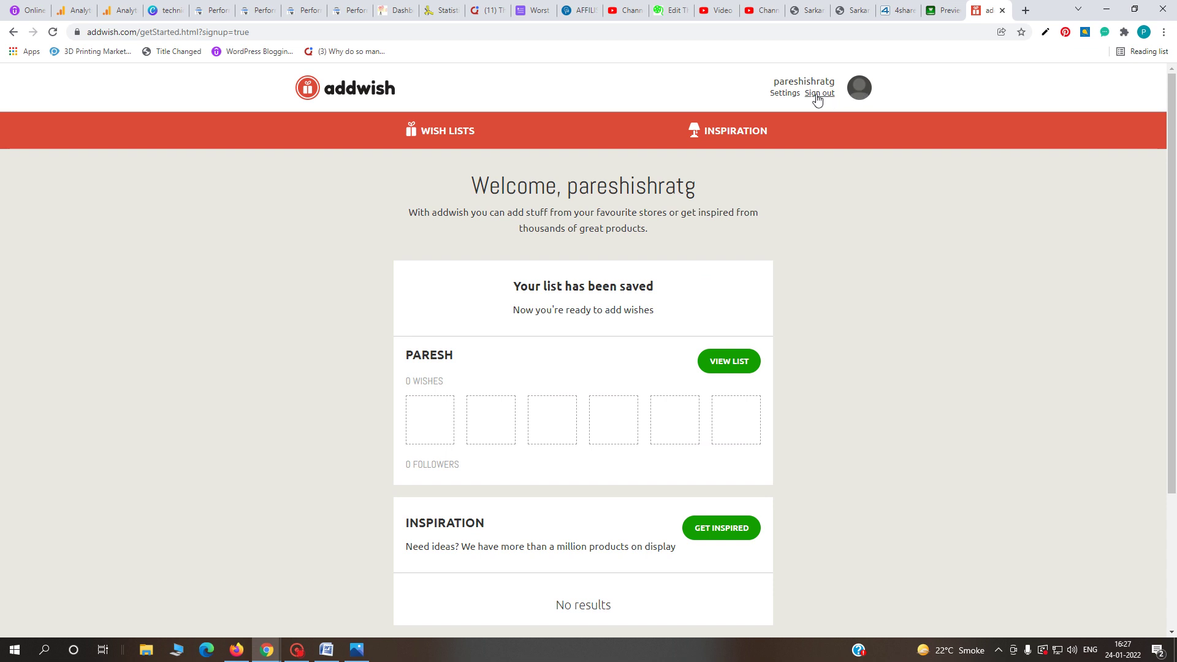
- Look over the account Settings page, then start another wish list
click(784, 93)
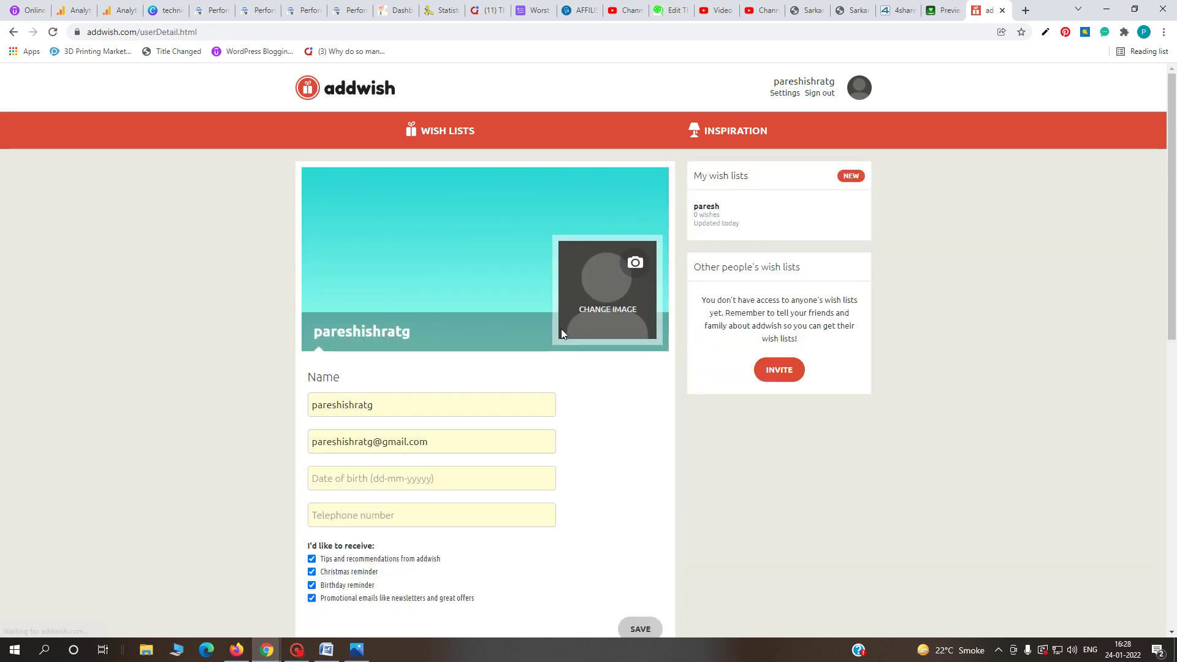
scroll(518, 469, down, 3)
scroll(570, 456, down, 3)
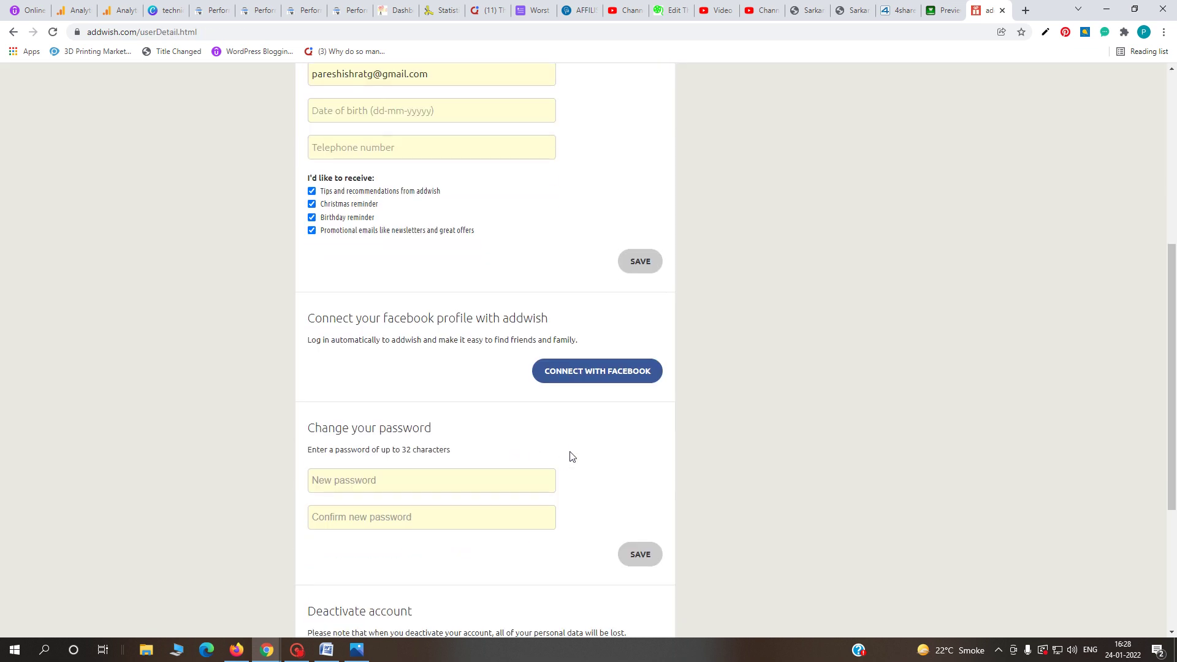
scroll(569, 457, down, 3)
scroll(693, 404, up, 7)
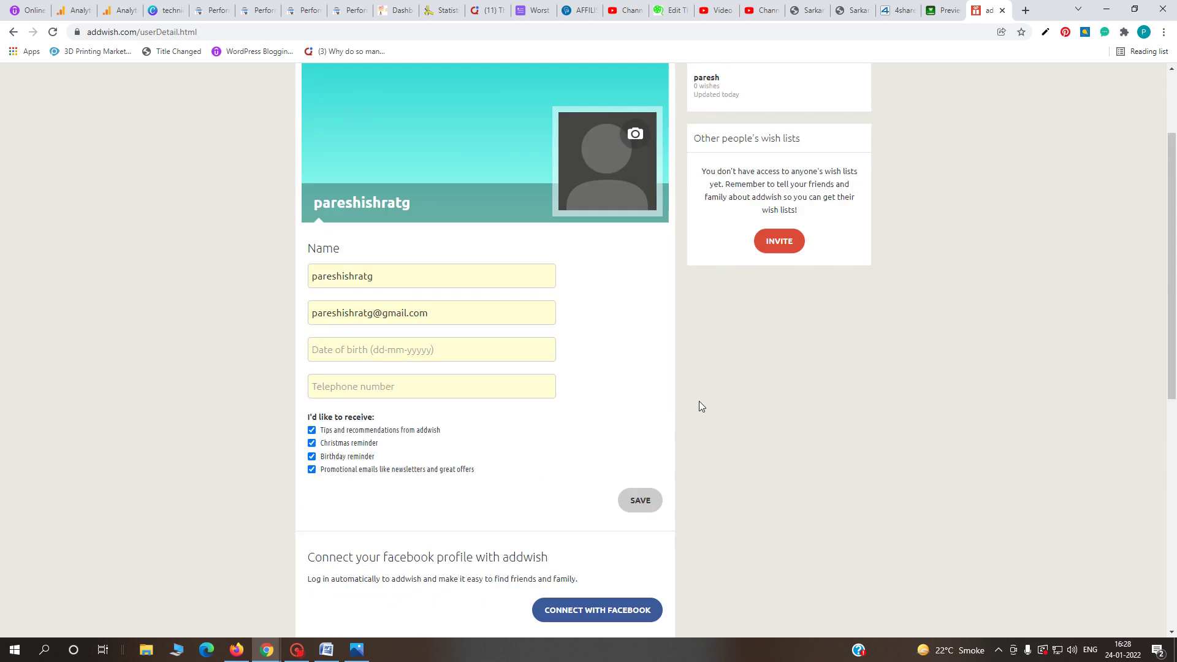
scroll(699, 400, up, 2)
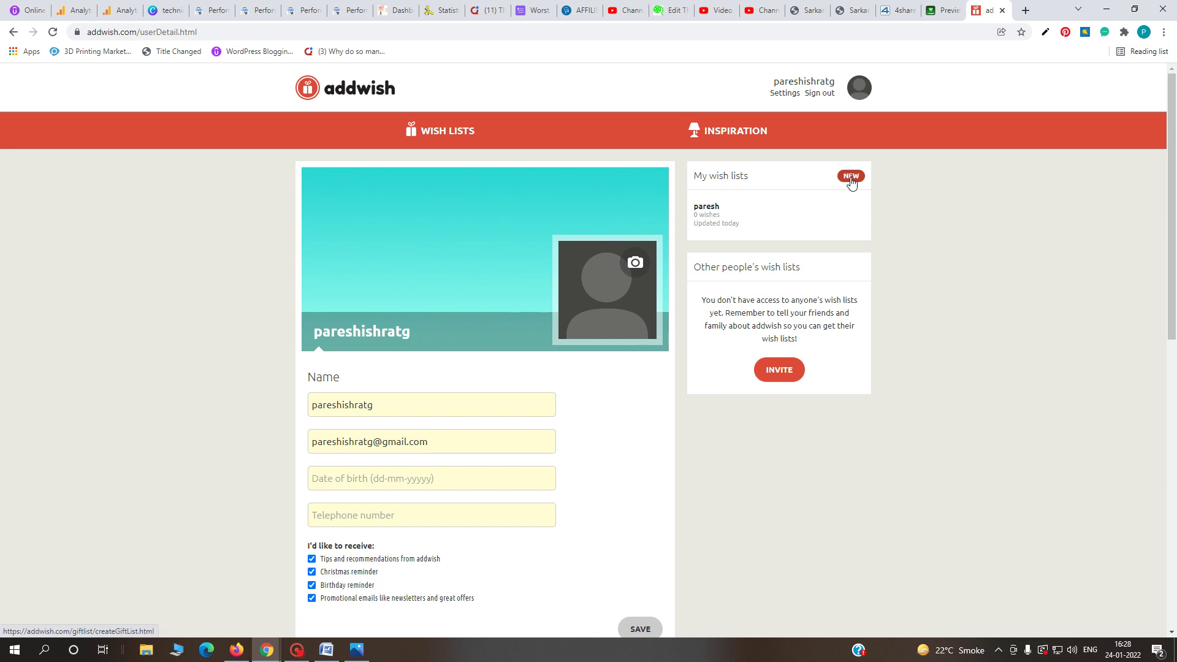
scroll(573, 472, down, 2)
scroll(649, 460, up, 2)
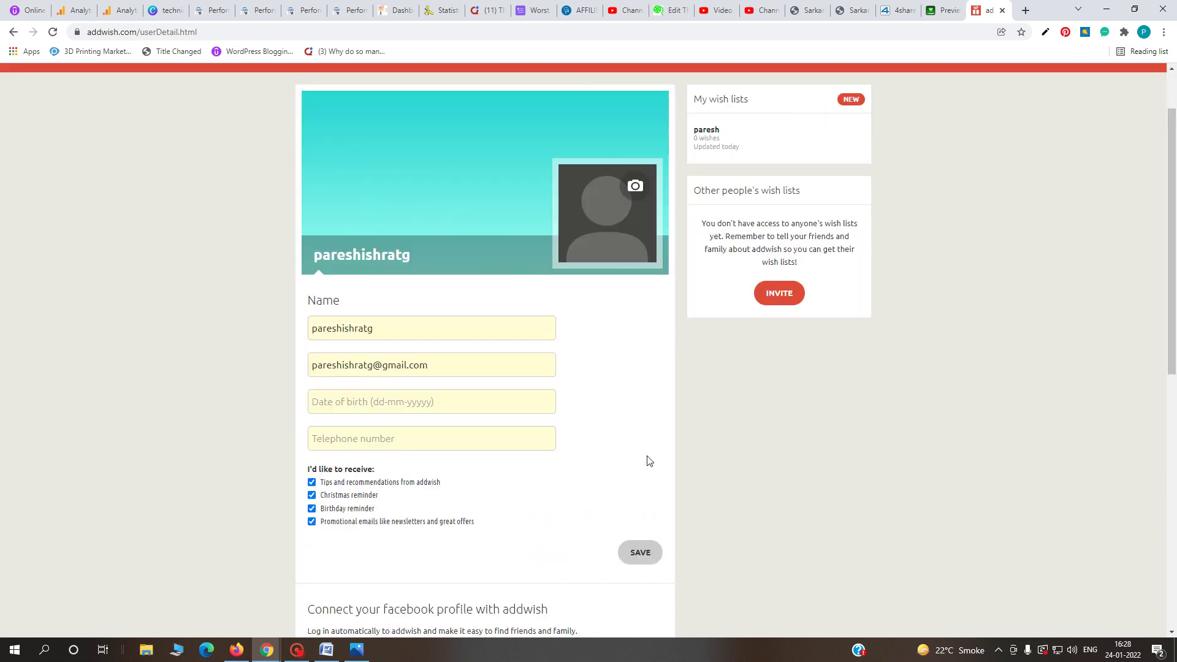
click(850, 176)
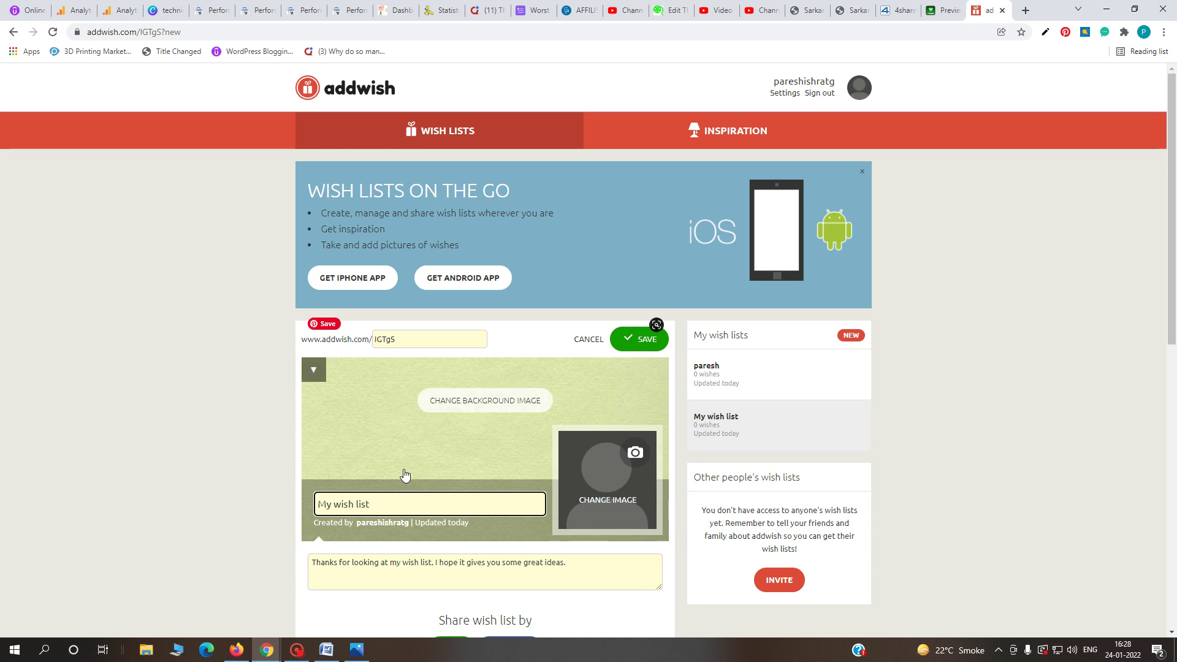
- Replace the default wish list description with the indnaukari sarkari-naukri-2021-vacancy page link
scroll(429, 484, down, 3)
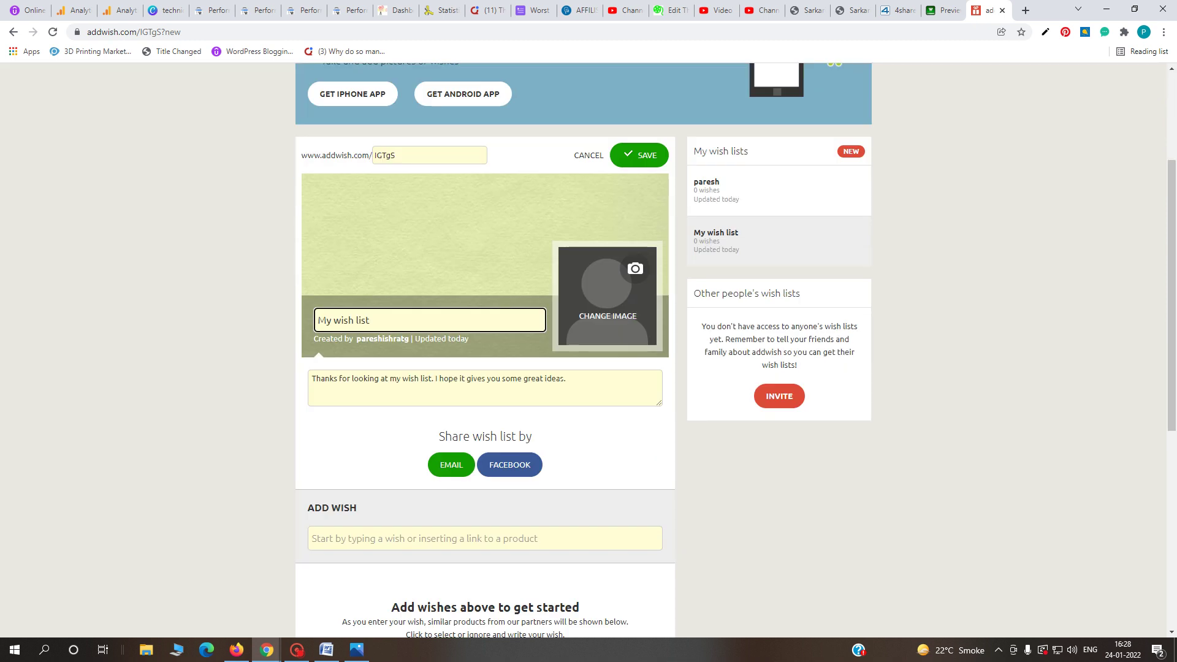
key(Tab)
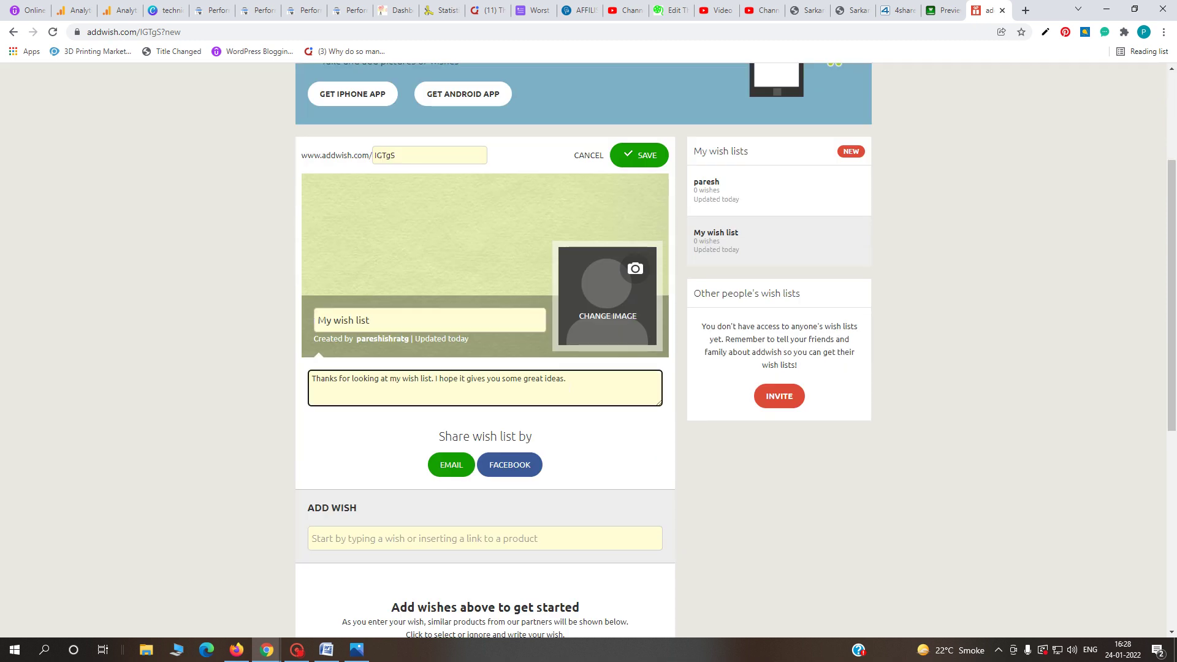
drag(481, 378, 312, 378)
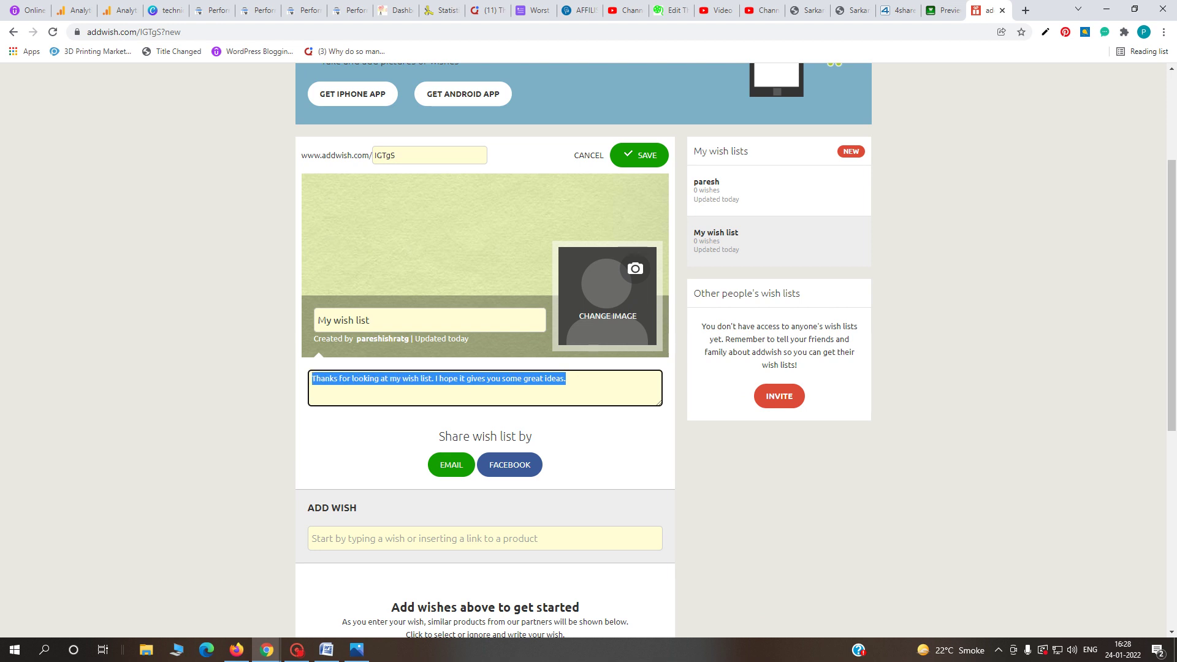
click(808, 10)
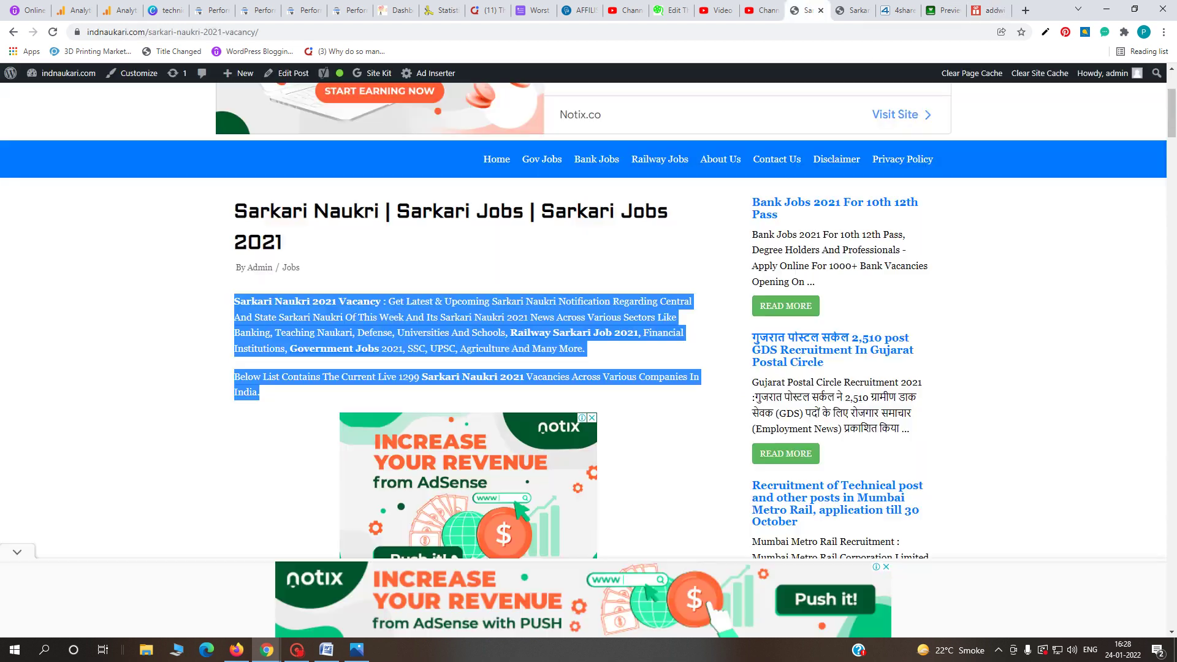
click(458, 32)
right_click(457, 32)
click(496, 101)
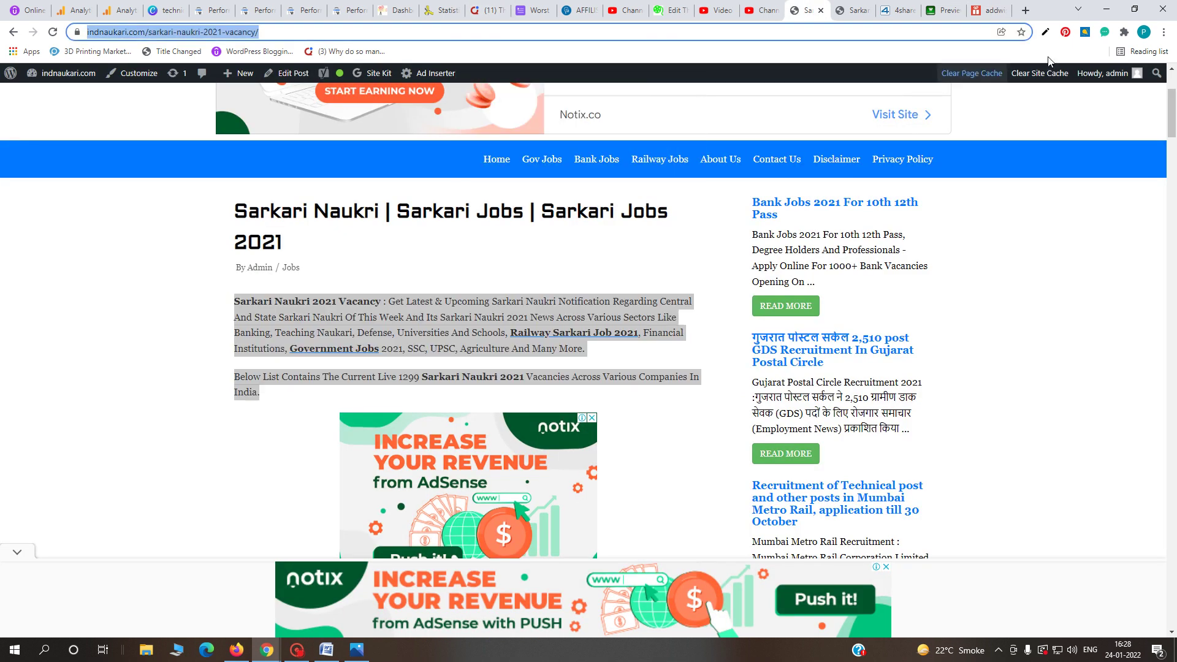
click(987, 10)
key(ctrl+v)
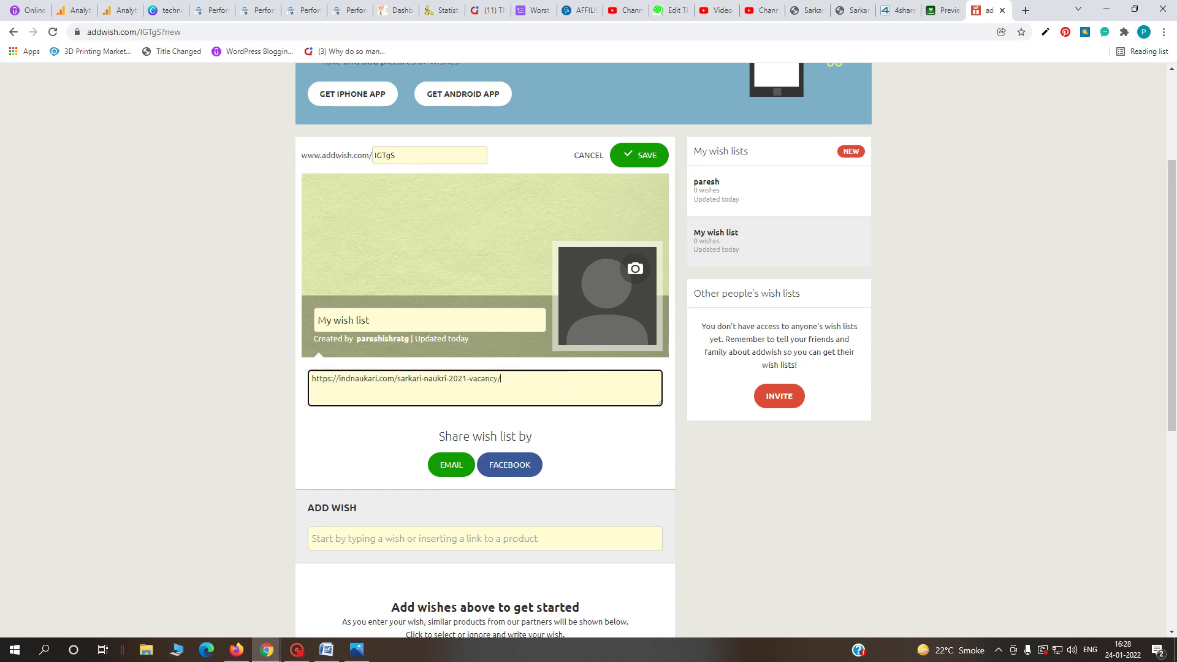
- Save the wish list, check the saved link, and go back to the A1Bookmarks preview
scroll(542, 477, down, 5)
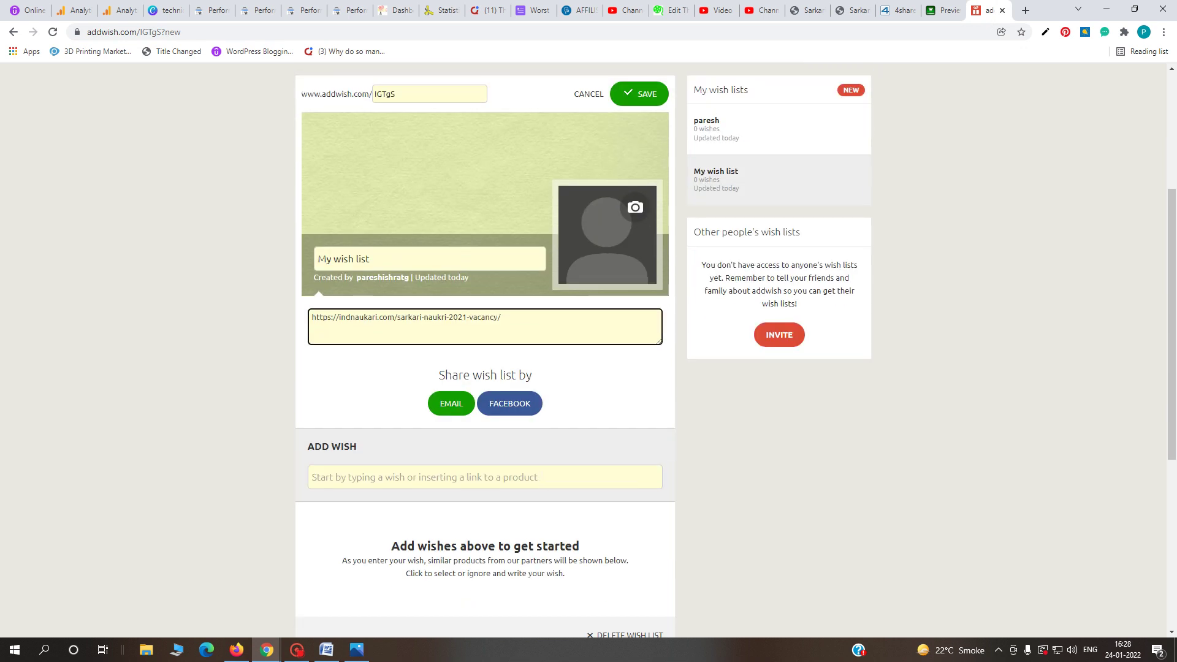
scroll(766, 302, up, 1)
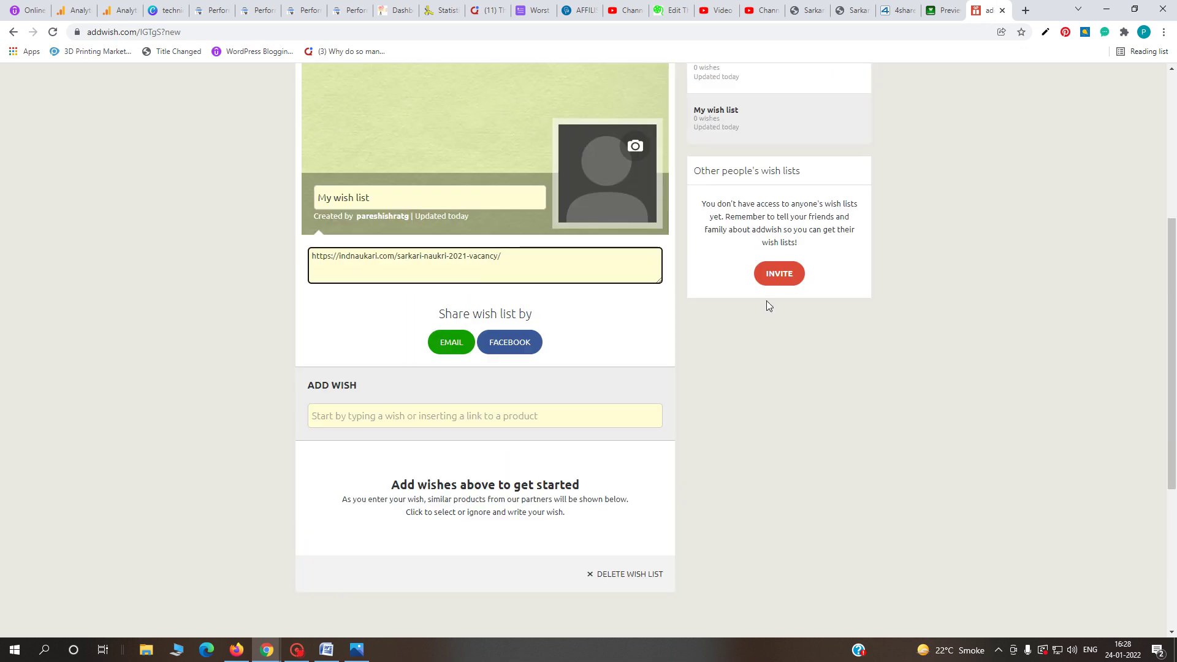
scroll(586, 384, up, 2)
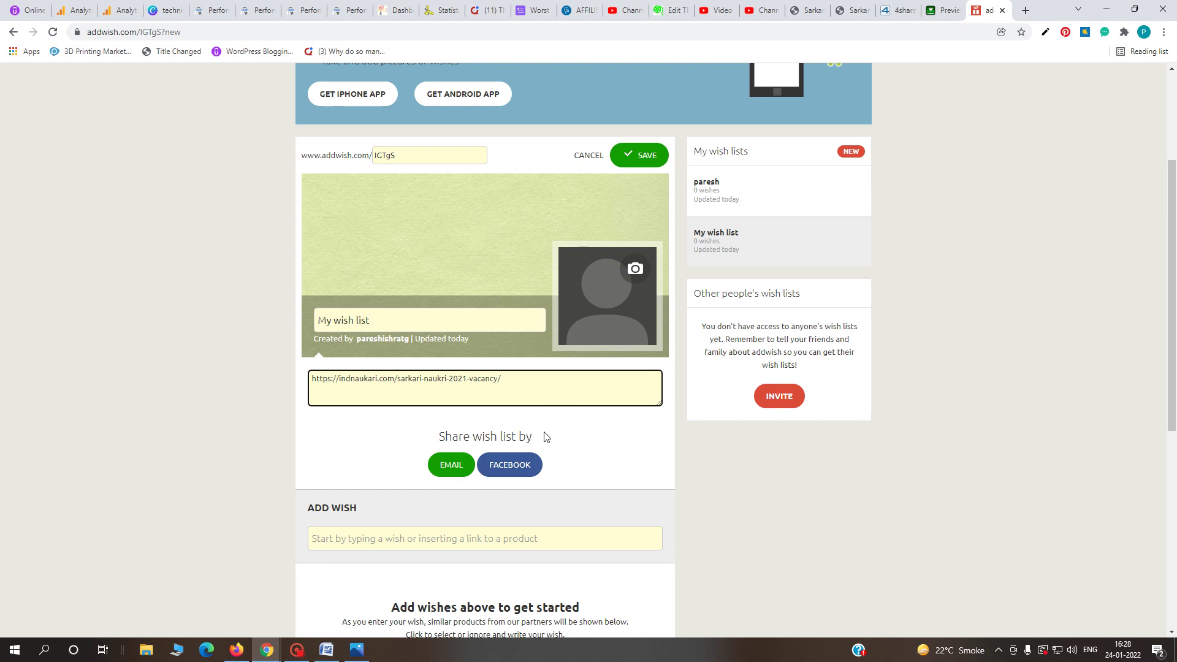
scroll(547, 436, up, 2)
click(648, 279)
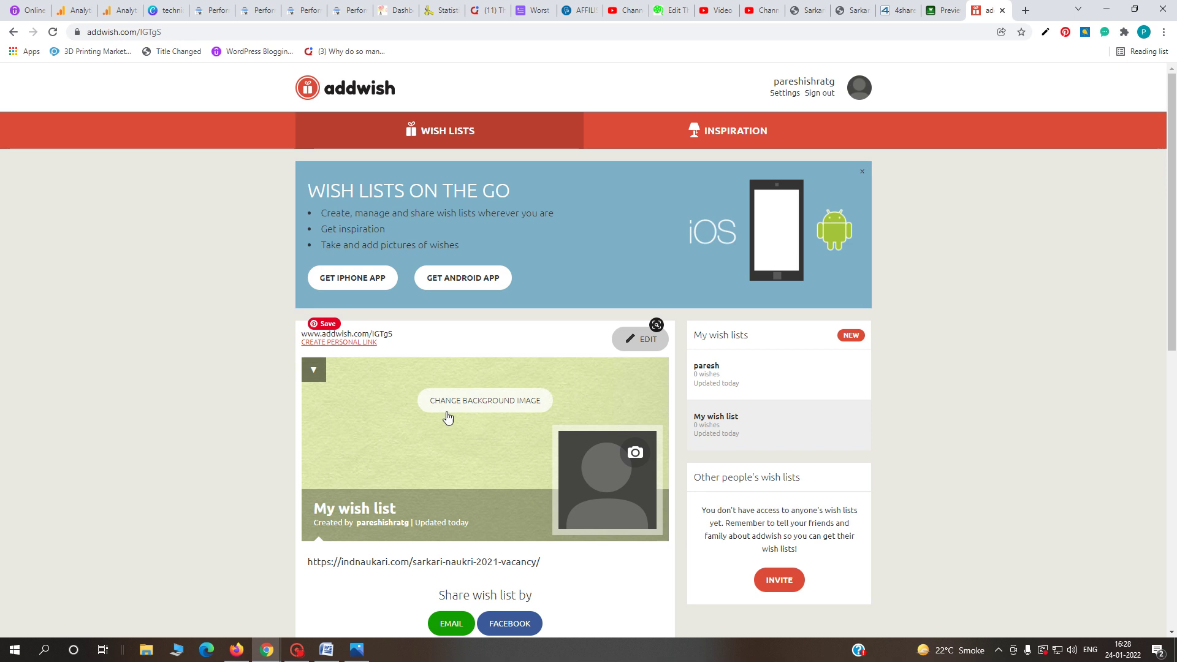
scroll(623, 525, down, 1)
scroll(622, 526, down, 2)
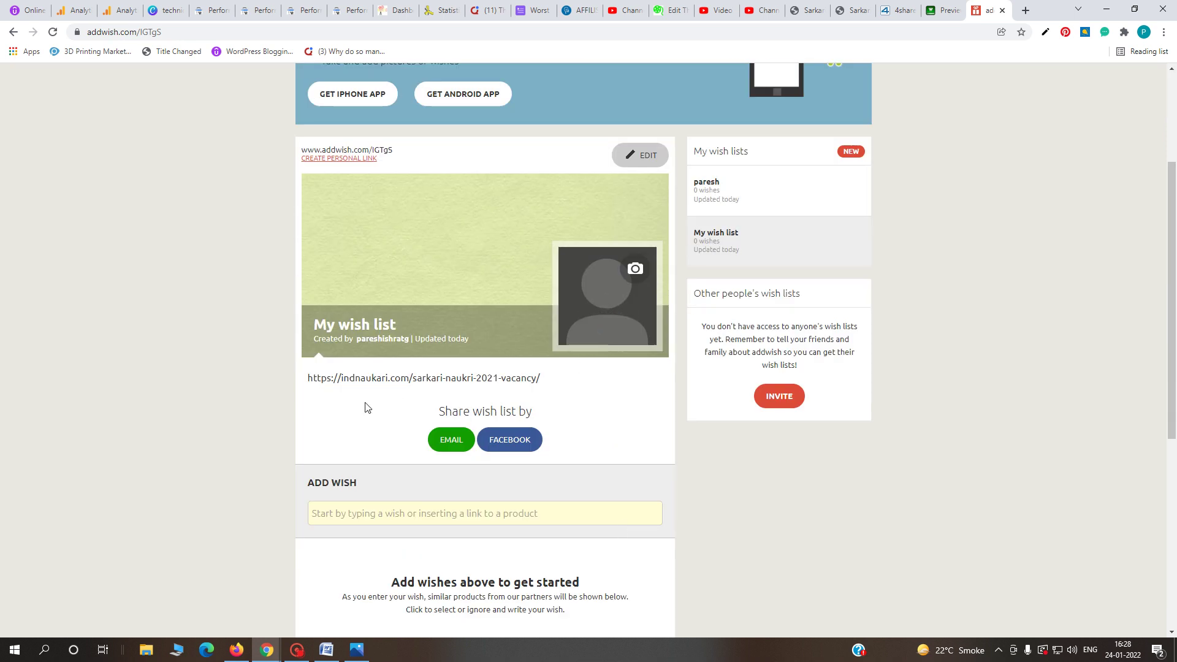
drag(417, 377, 549, 378)
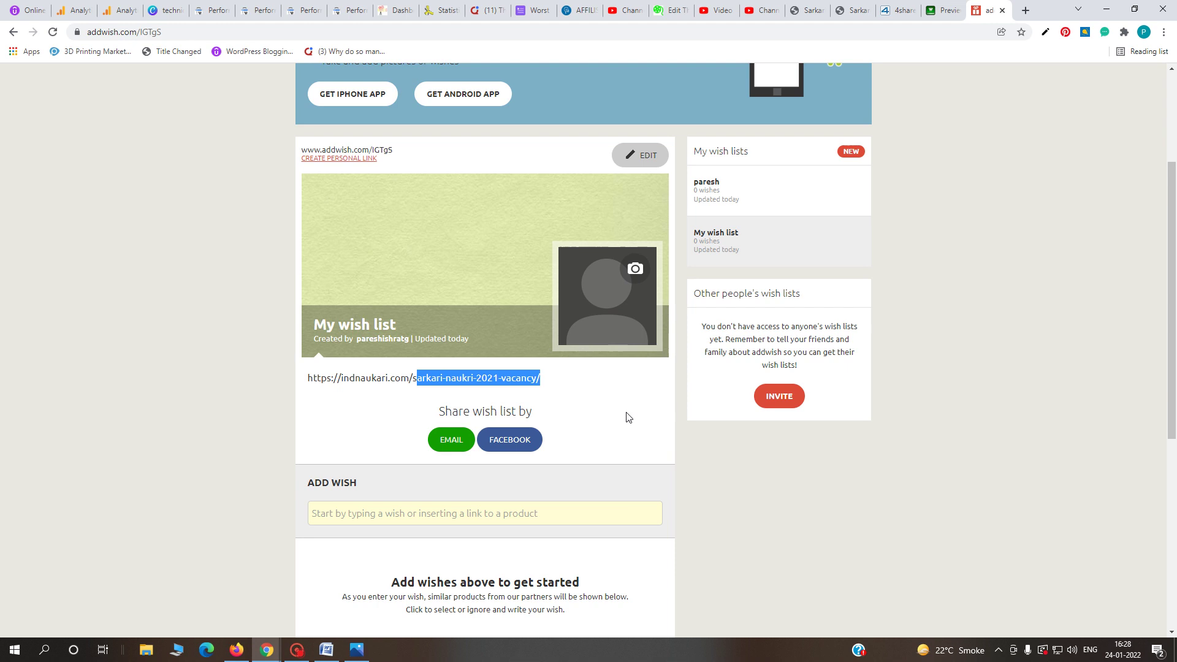
scroll(662, 429, up, 3)
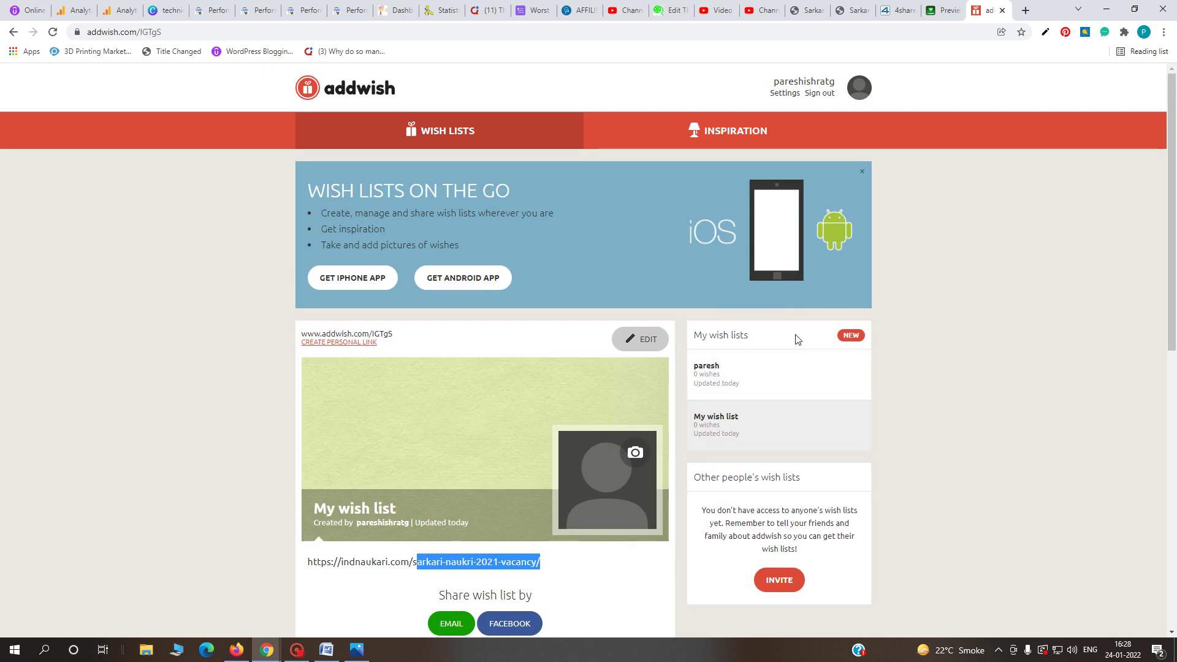
scroll(665, 490, down, 7)
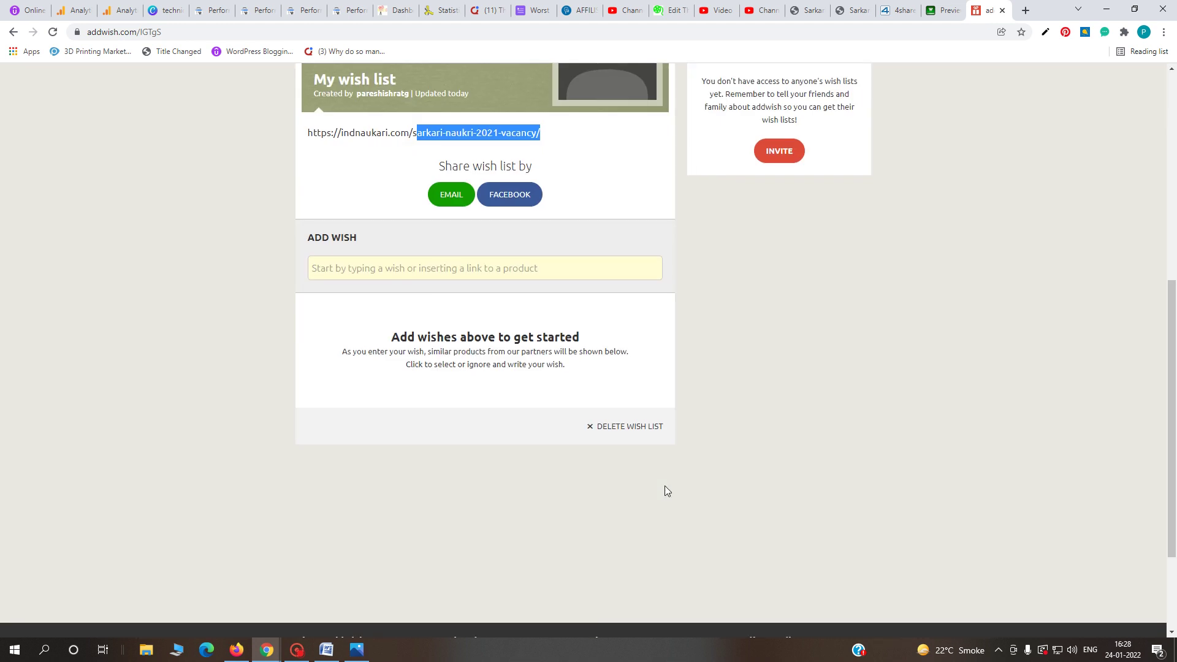
scroll(665, 485, up, 7)
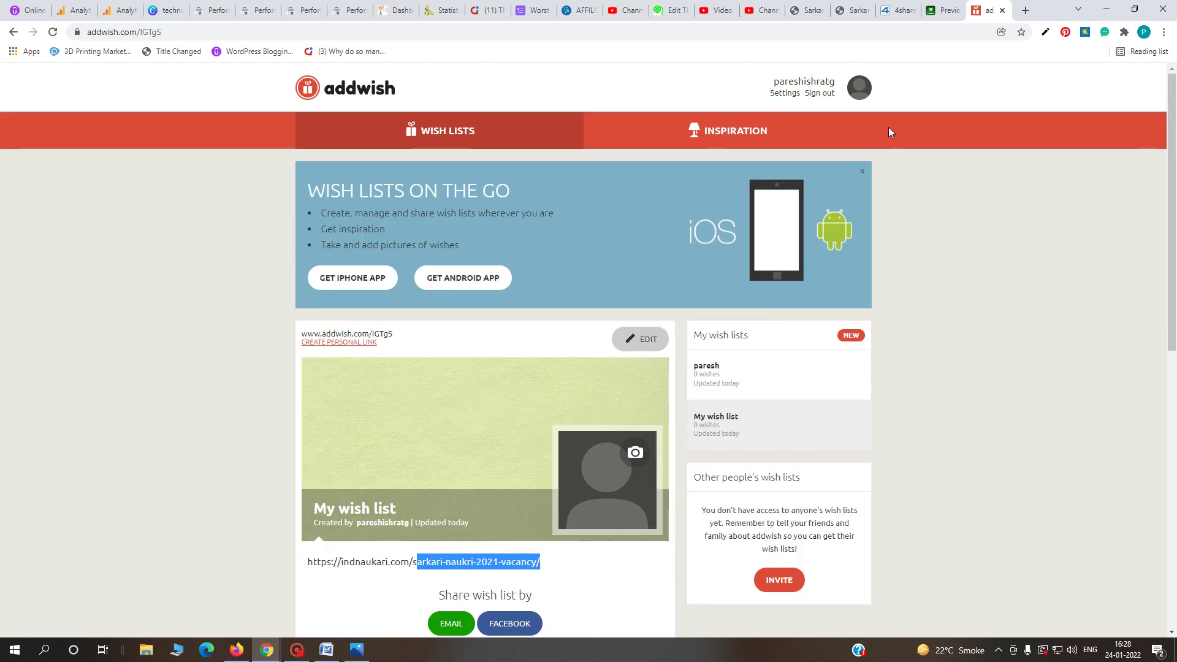
click(943, 10)
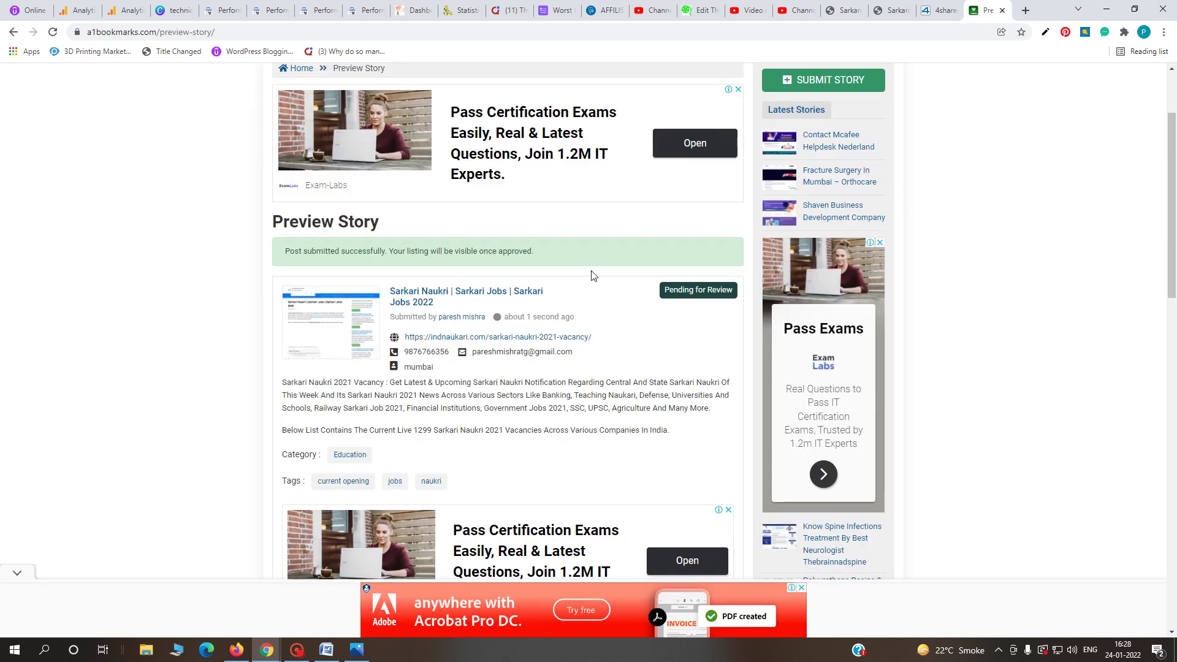
- In the Word backlinks list, dismiss the selection warning and follow the AdLandPro row's link
click(327, 650)
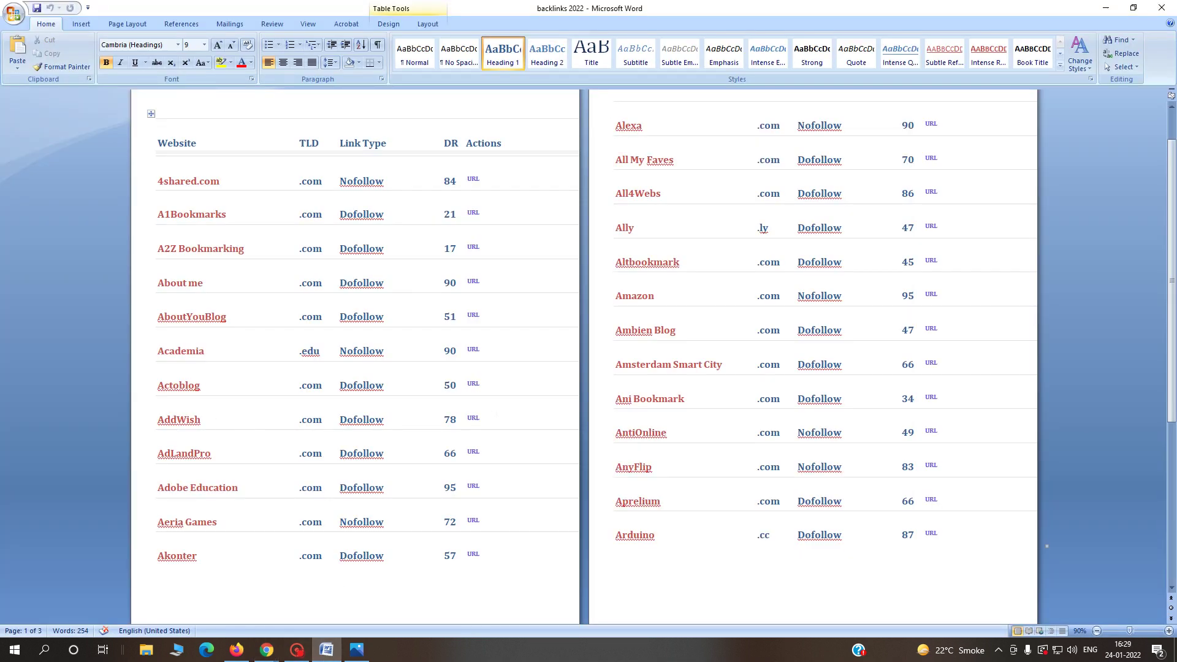
click(474, 453)
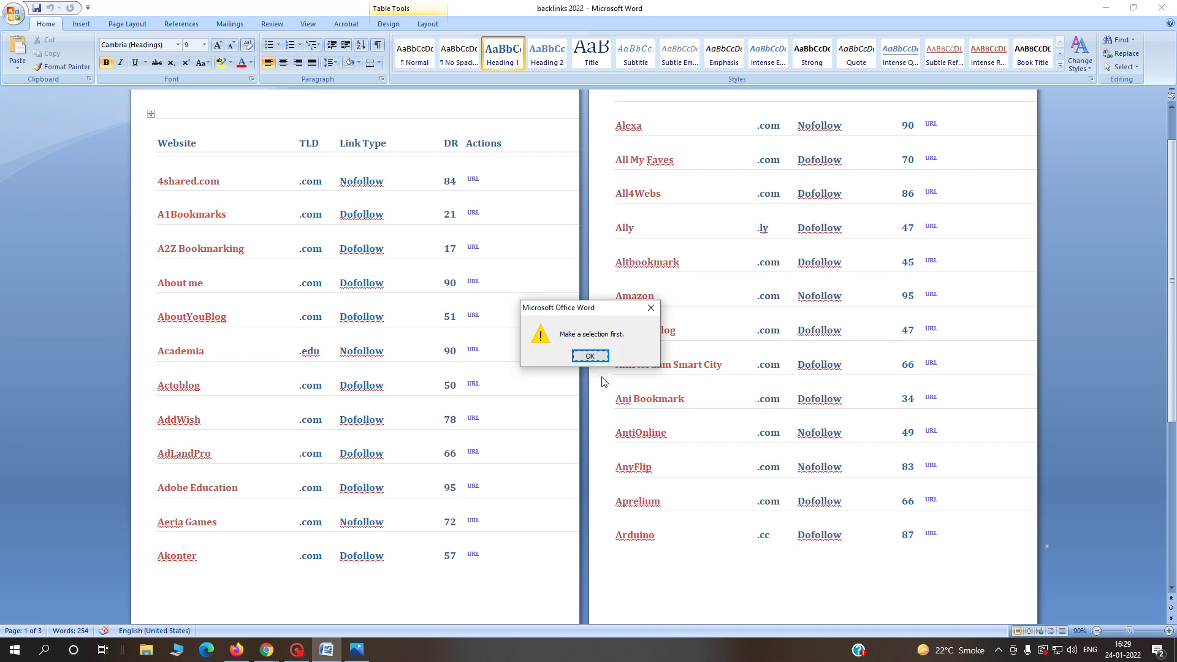
click(590, 356)
ctrl+click(475, 453)
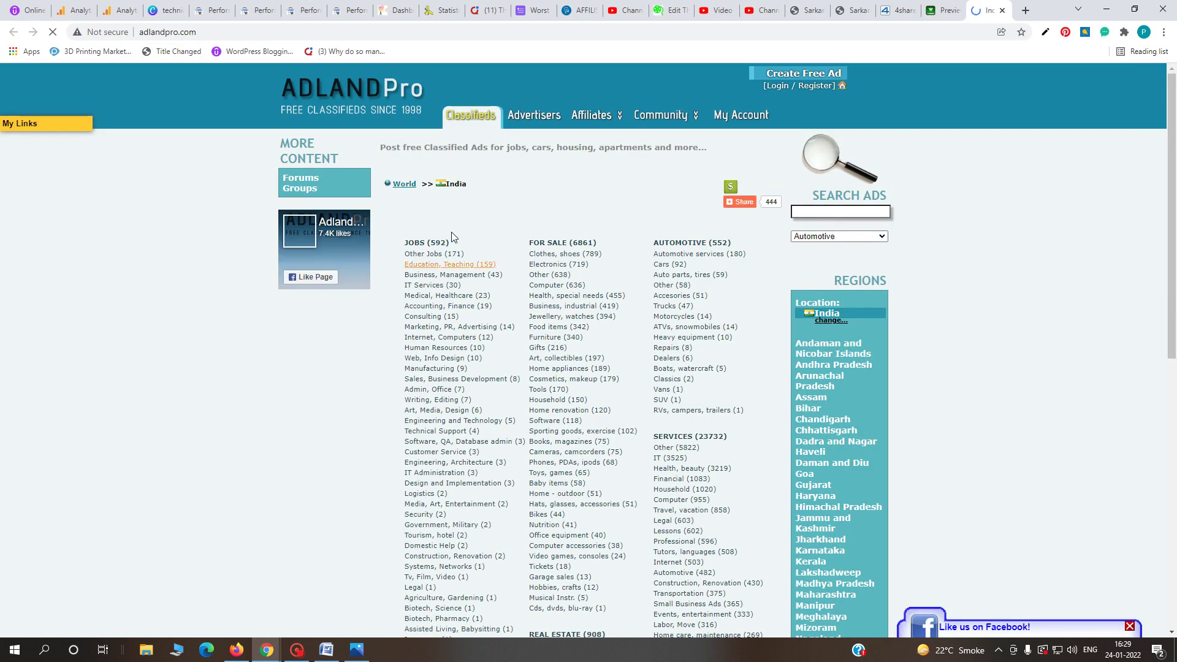
- Begin AdLandPro registration, entering the user name, e-mail address, password and confirmation
click(800, 86)
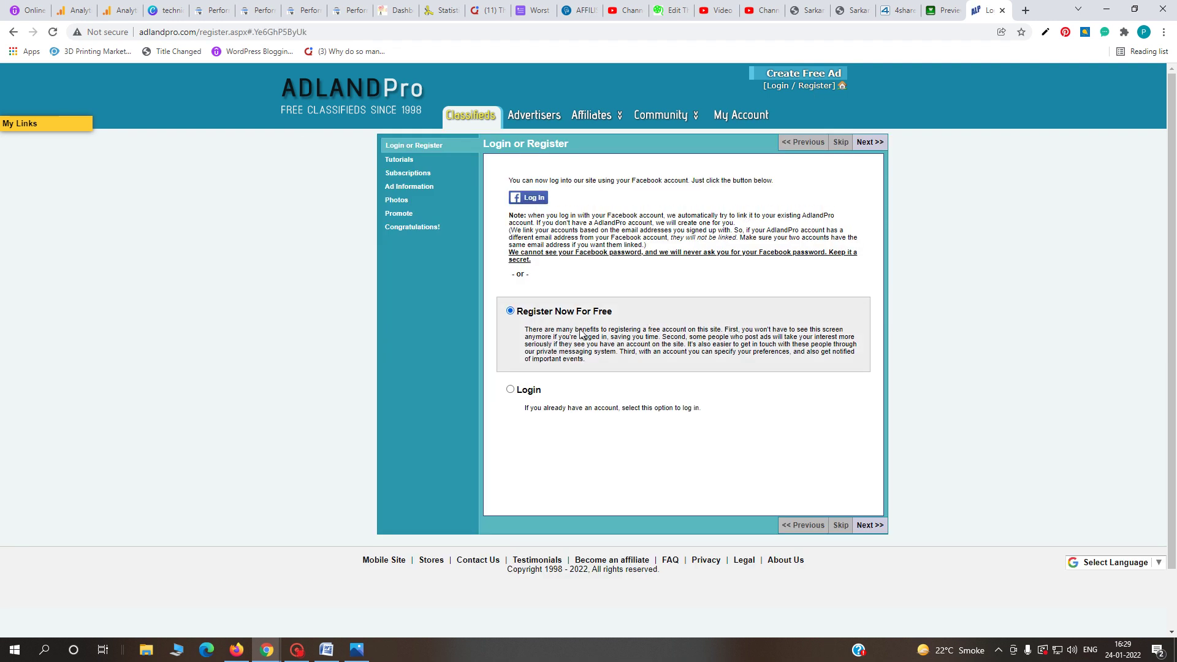
click(879, 527)
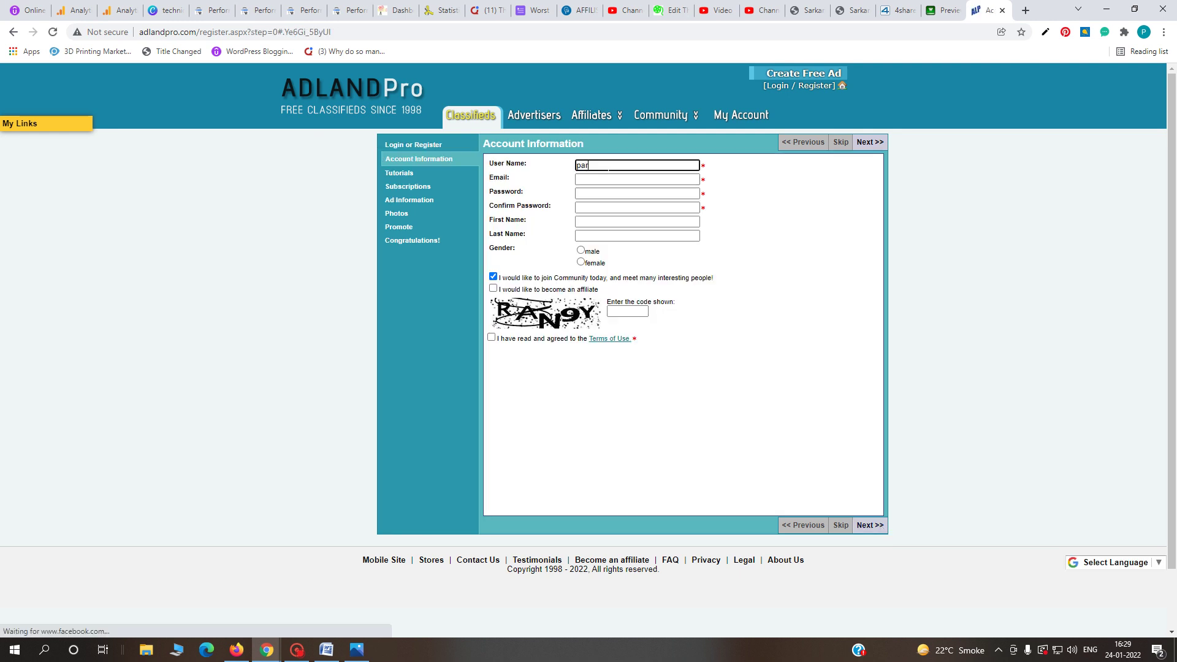
text(esh)
click(644, 179)
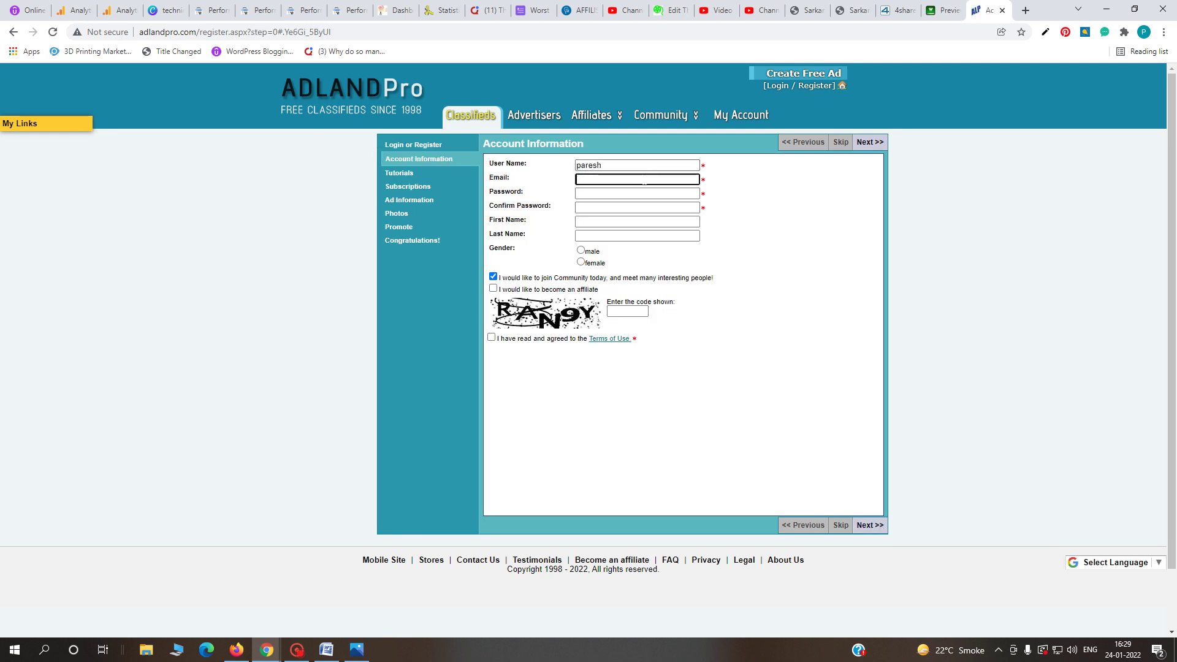
key(Tab)
text(******)
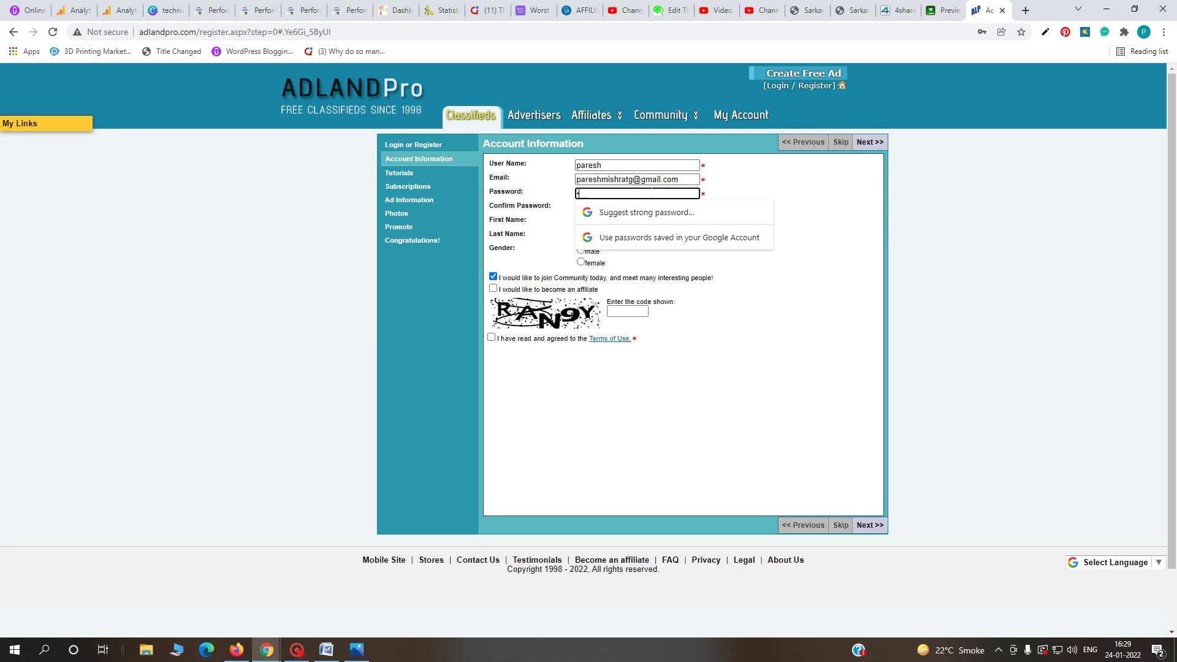
text(**)
key(Tab)
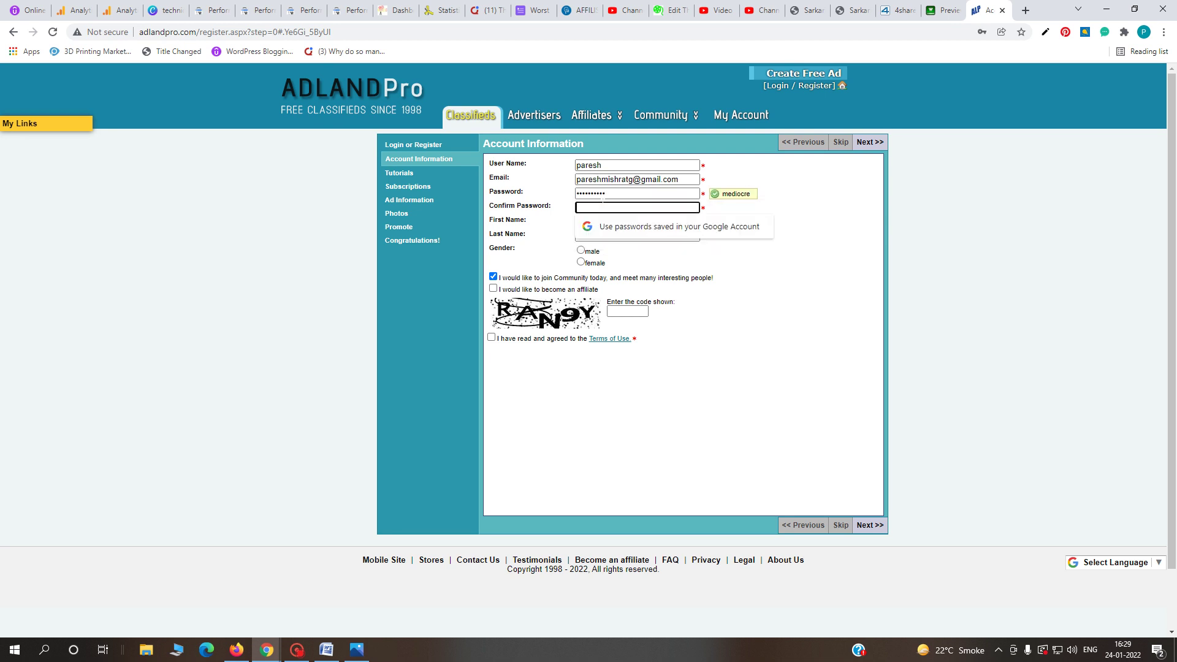
text(******)
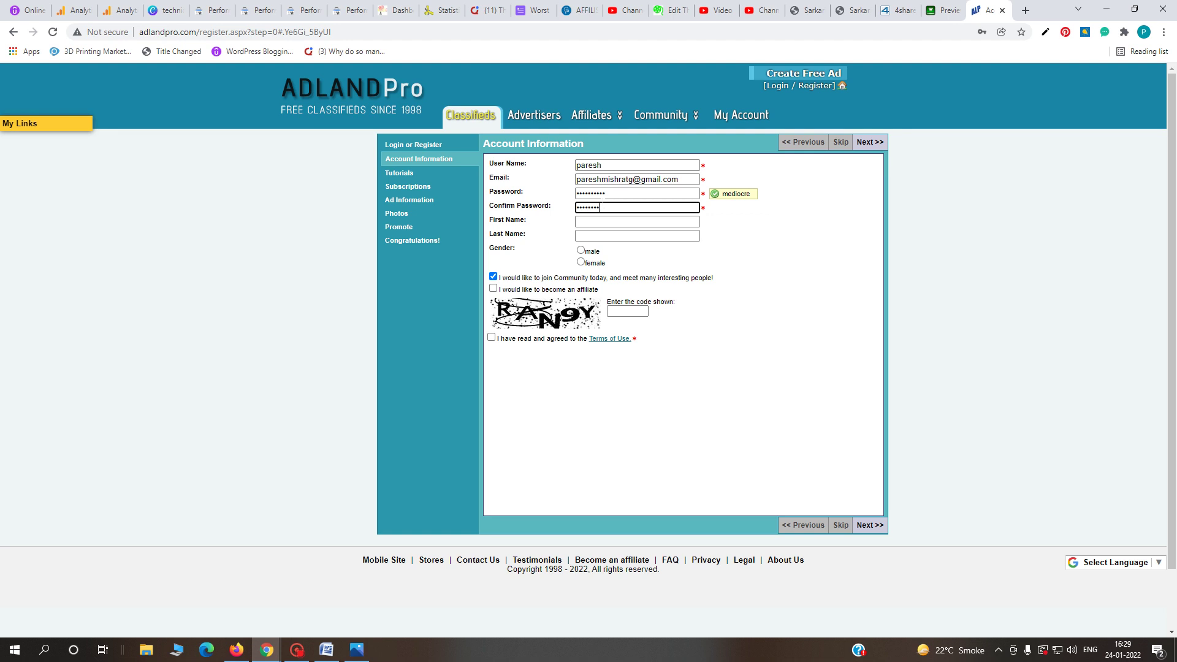
- Fill the name fields, choose male, opt in as affiliate, accept terms, submit, then return to Word
click(637, 221)
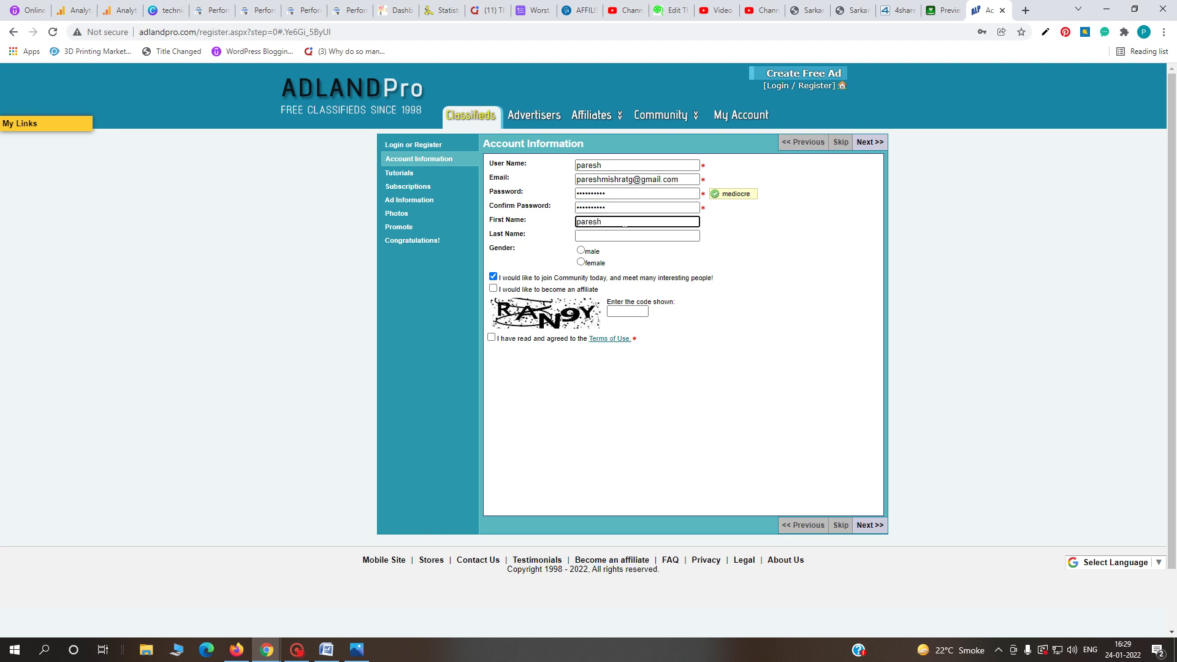
click(622, 230)
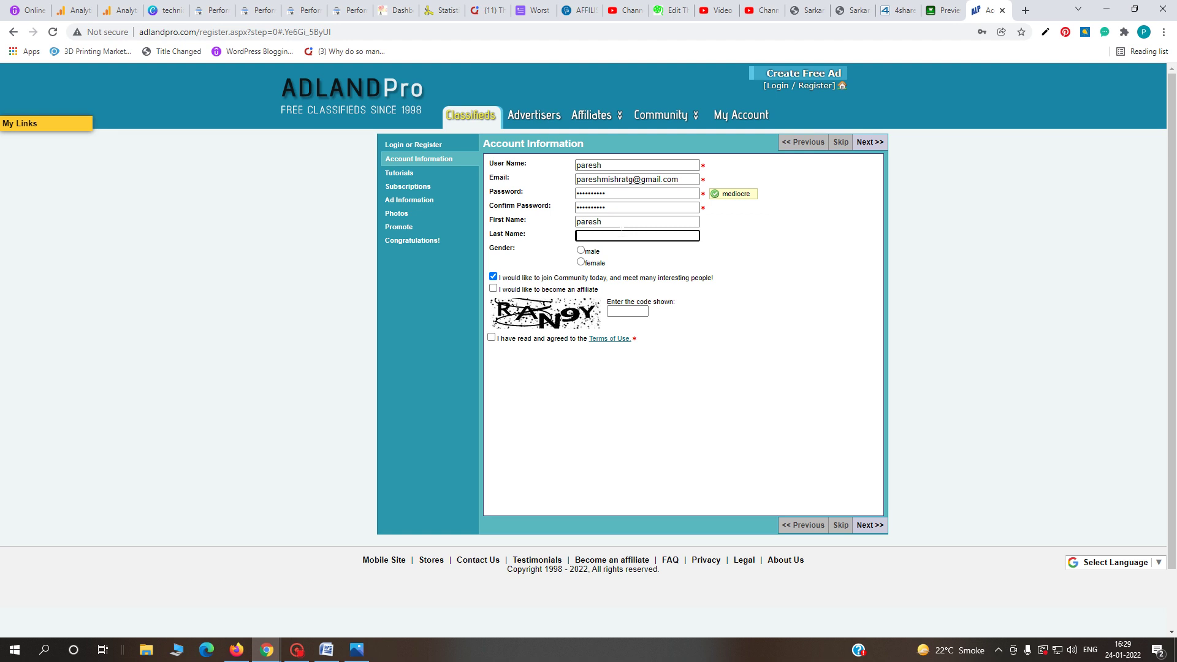
click(593, 252)
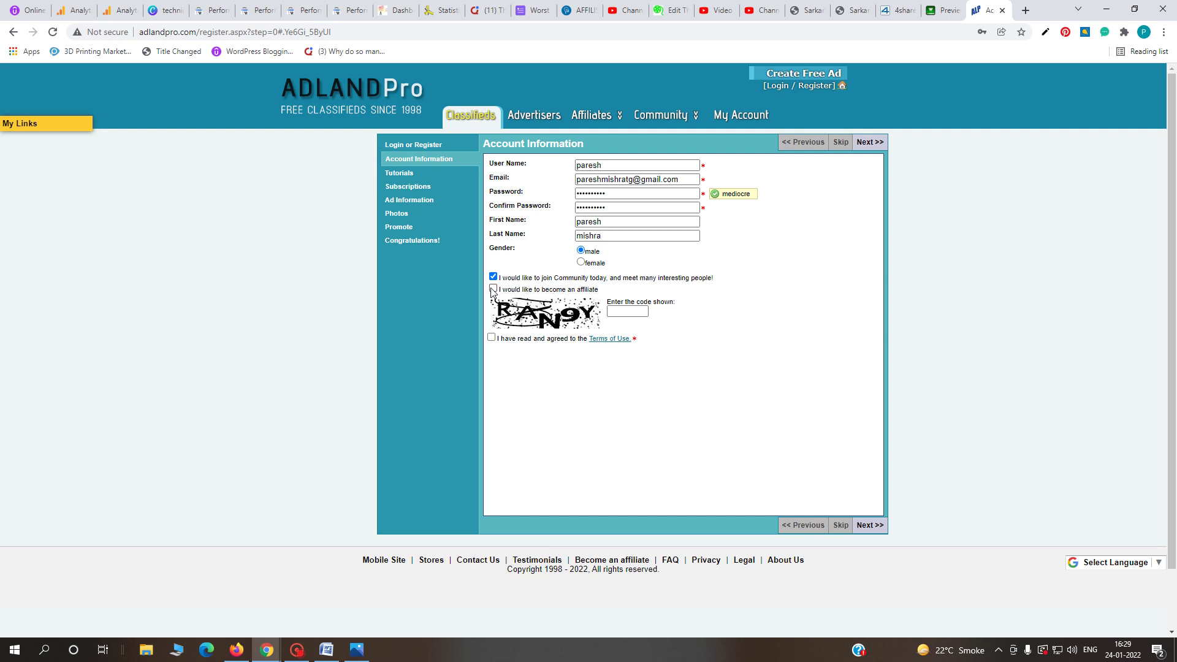
click(493, 288)
click(620, 311)
click(620, 311)
click(491, 337)
click(871, 526)
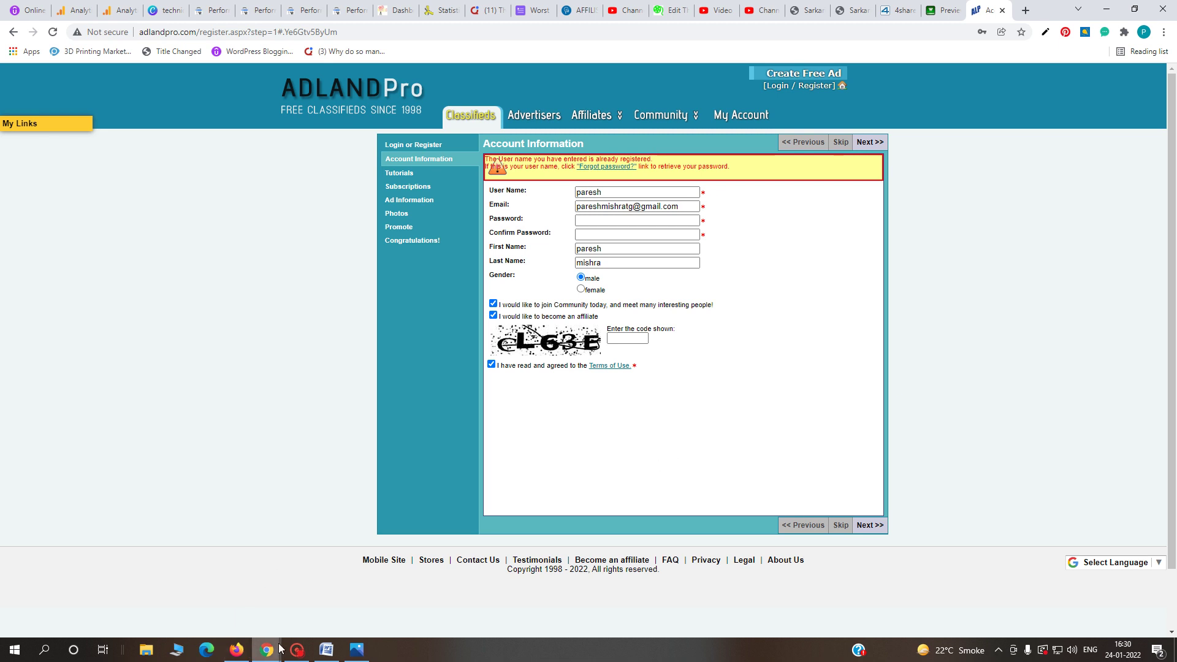
click(327, 651)
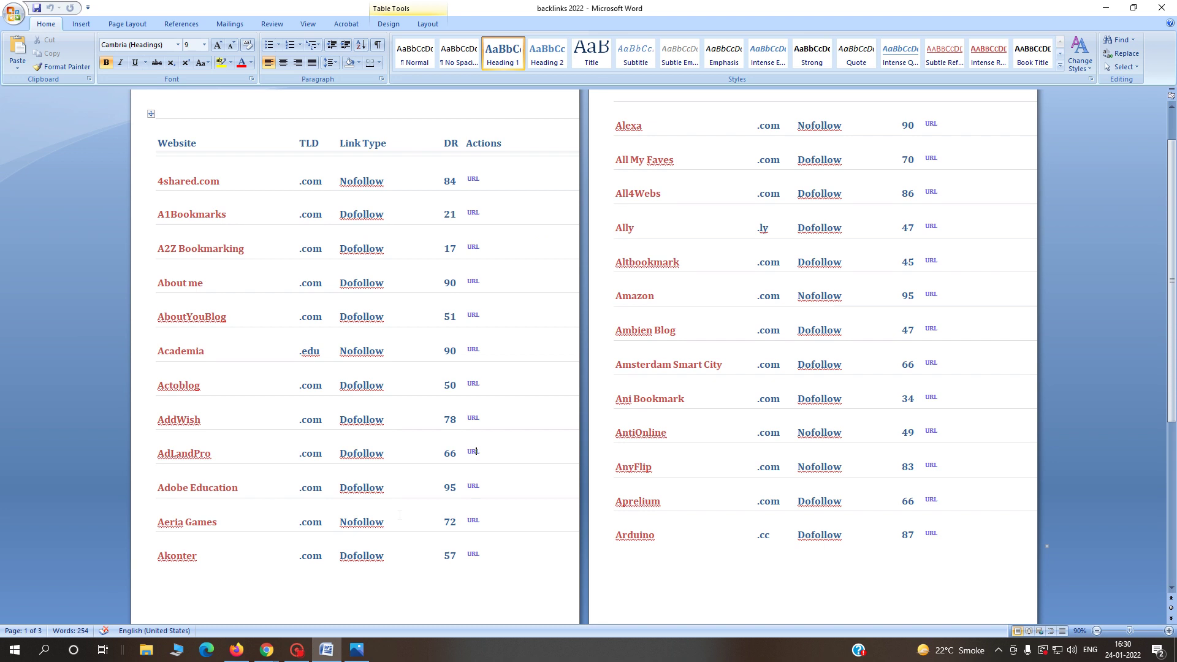
- Follow the Adobe Education row's link in the Word backlinks table
ctrl+click(473, 486)
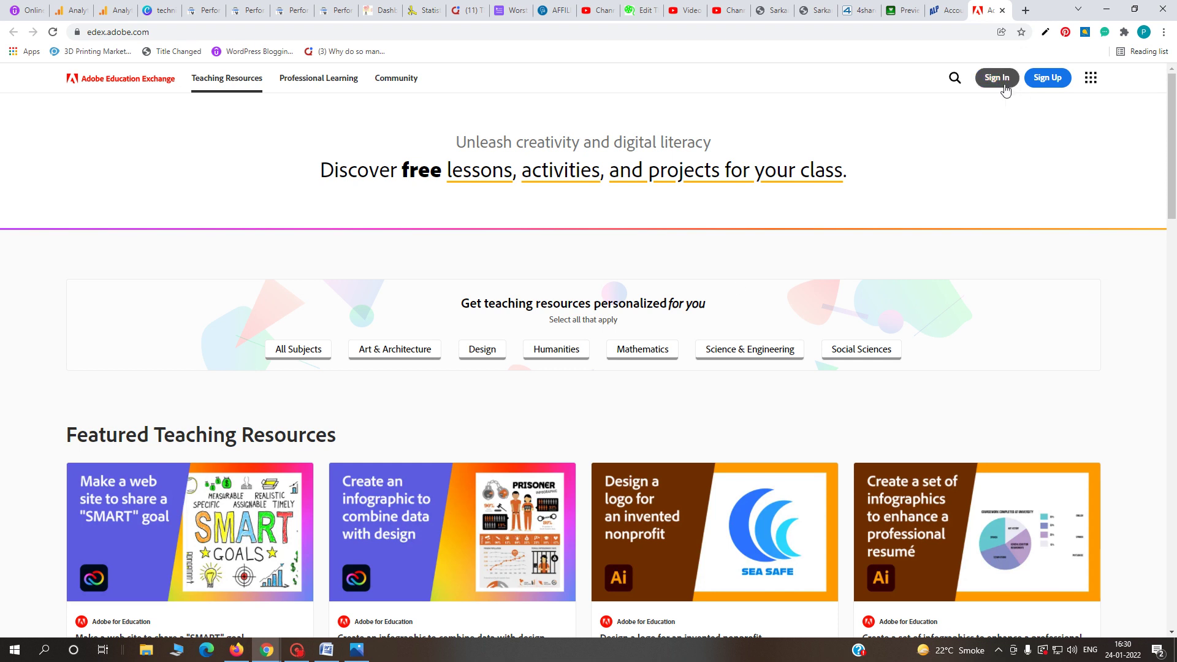
click(1045, 78)
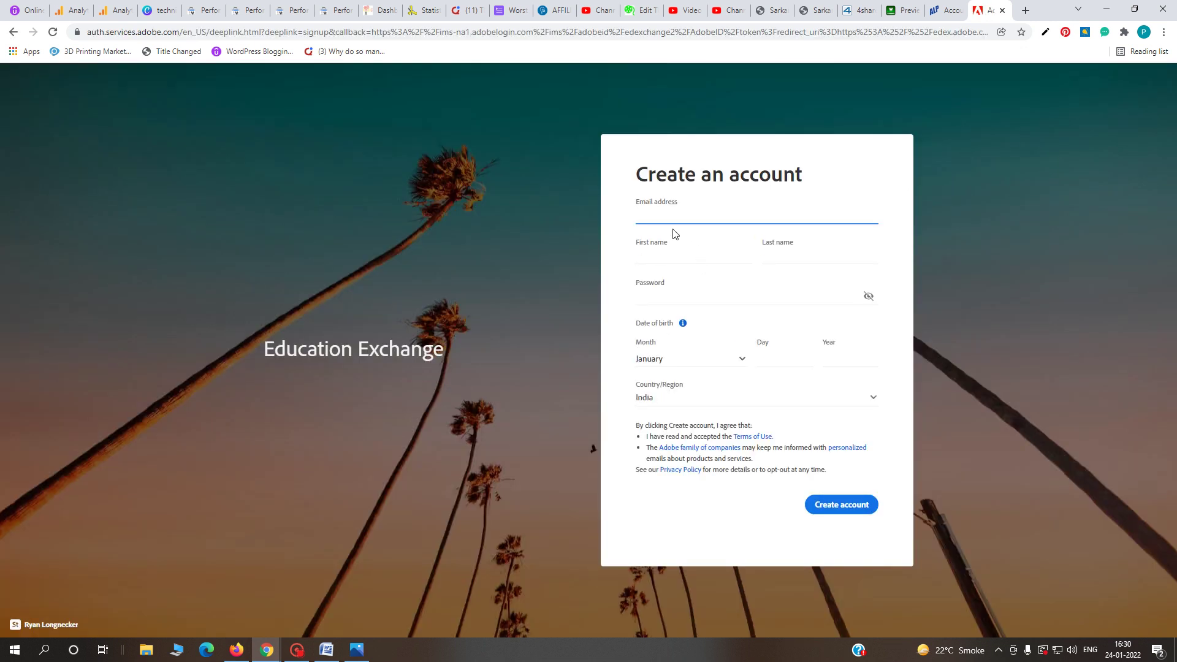
click(642, 253)
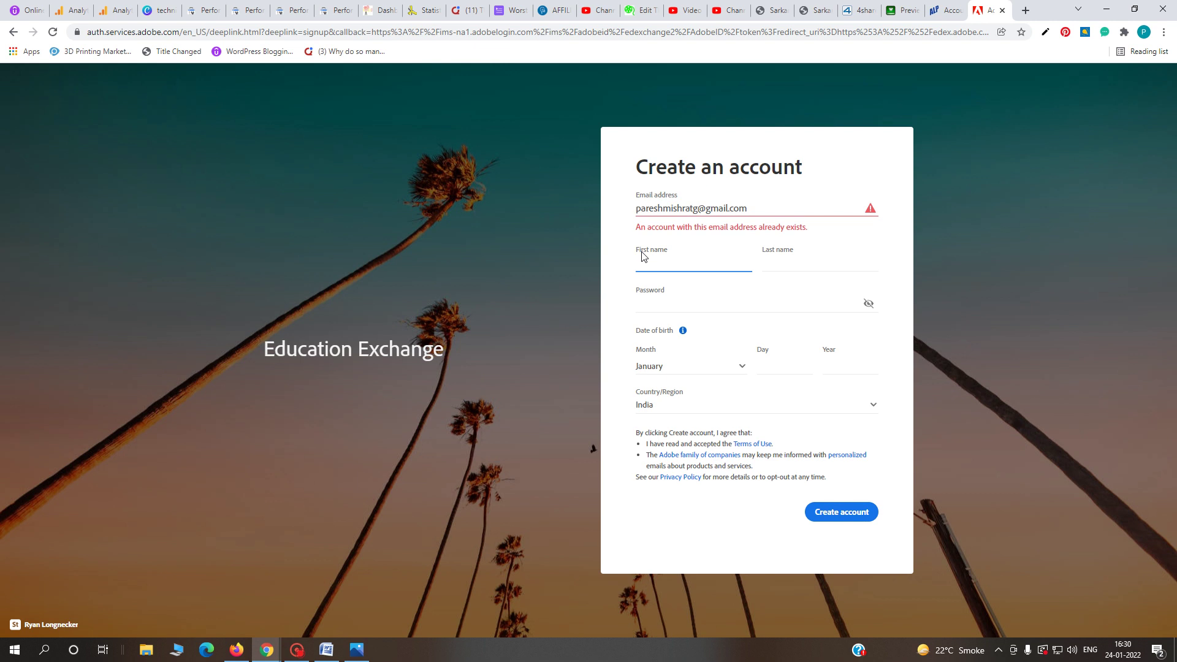
click(766, 256)
click(735, 303)
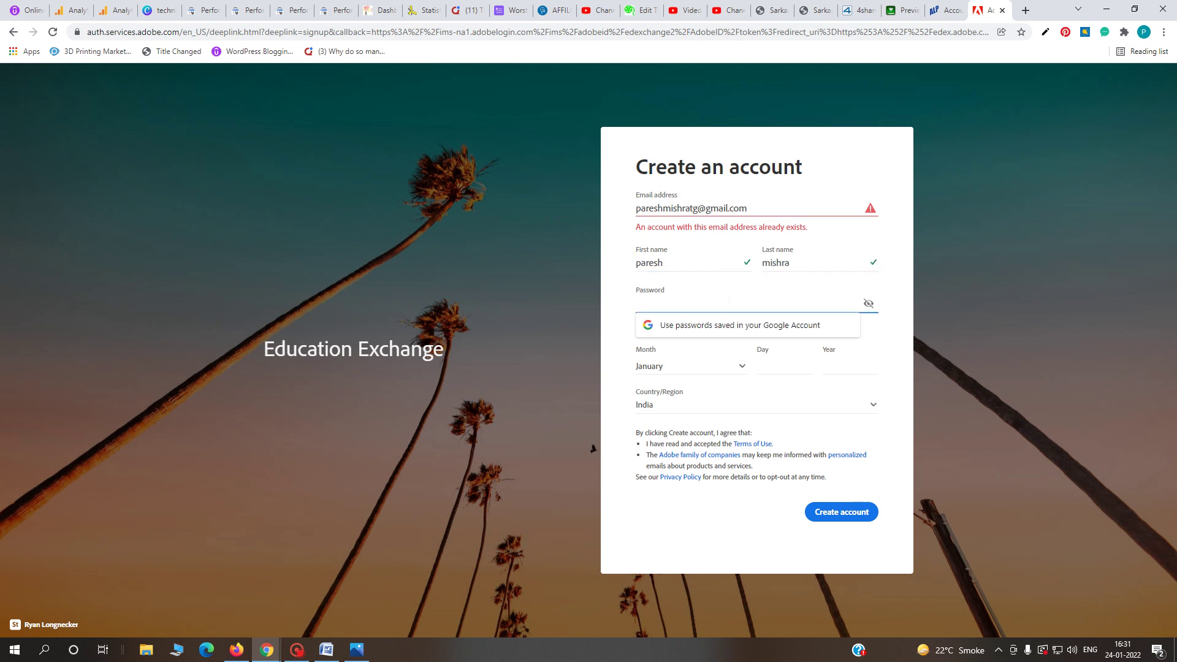
text(****)
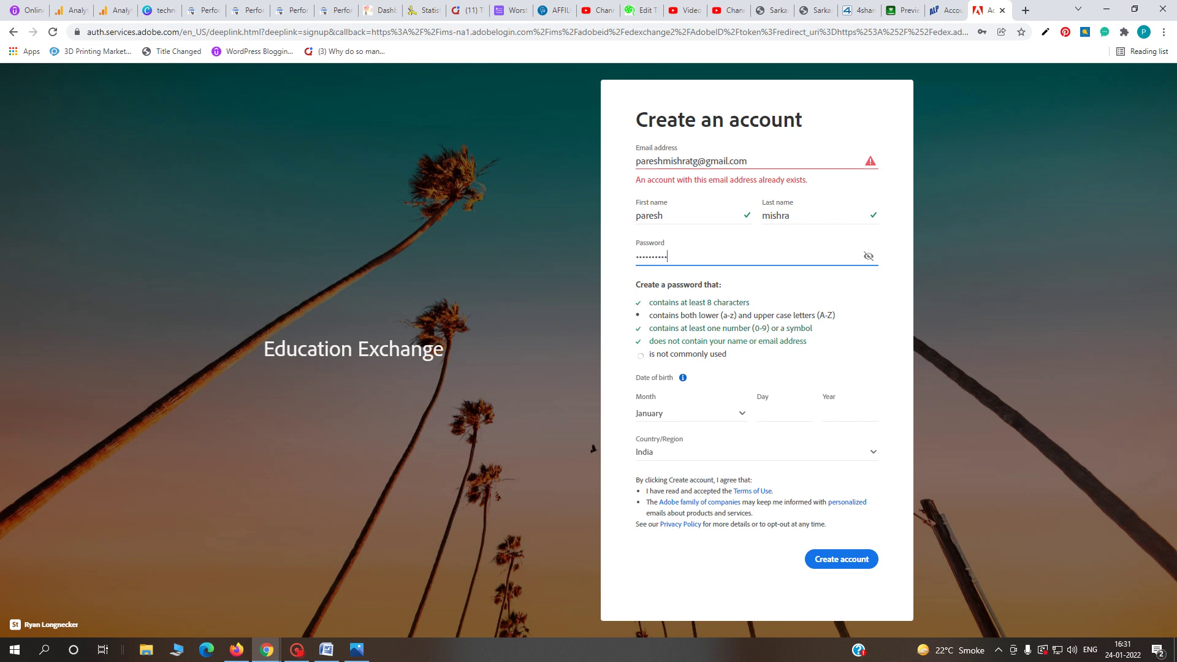
click(688, 422)
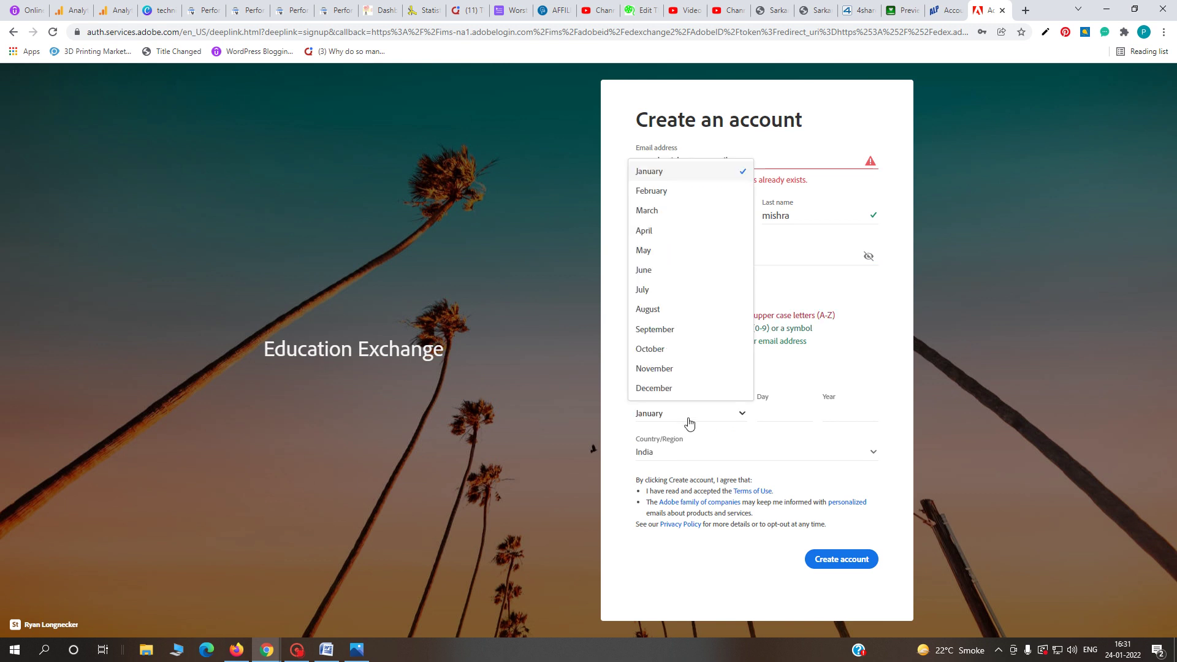
click(671, 370)
key(Tab)
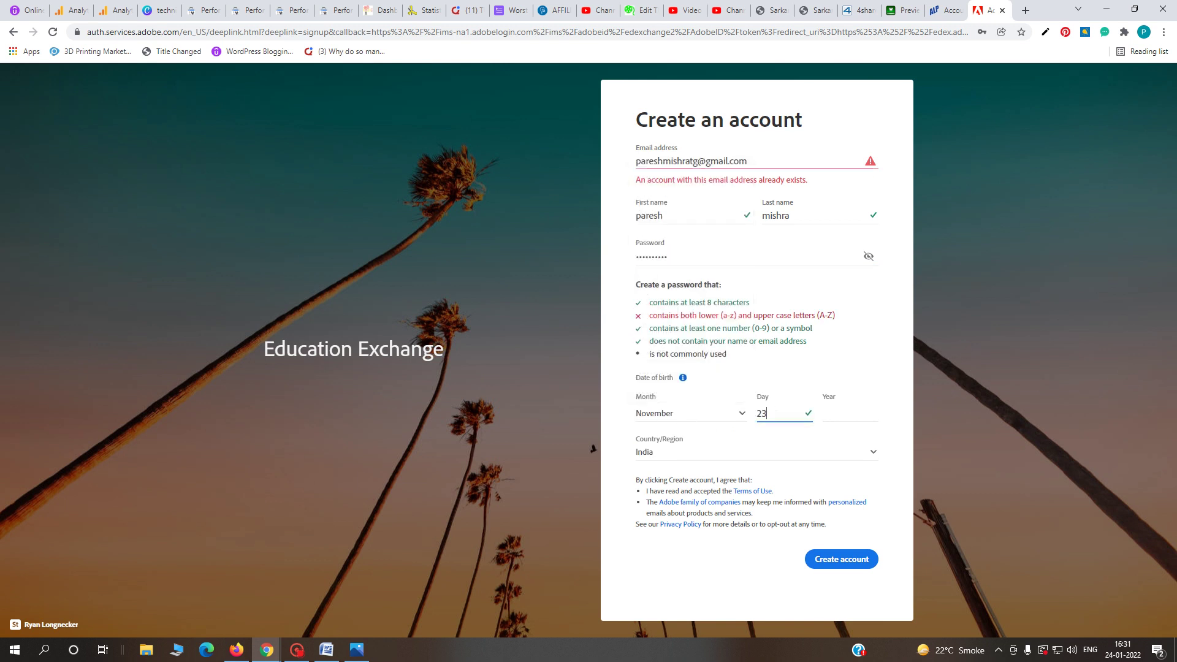
key(Tab)
- Retype the rejected password, change the already-used e-mail, and resubmit until the account is created
click(843, 559)
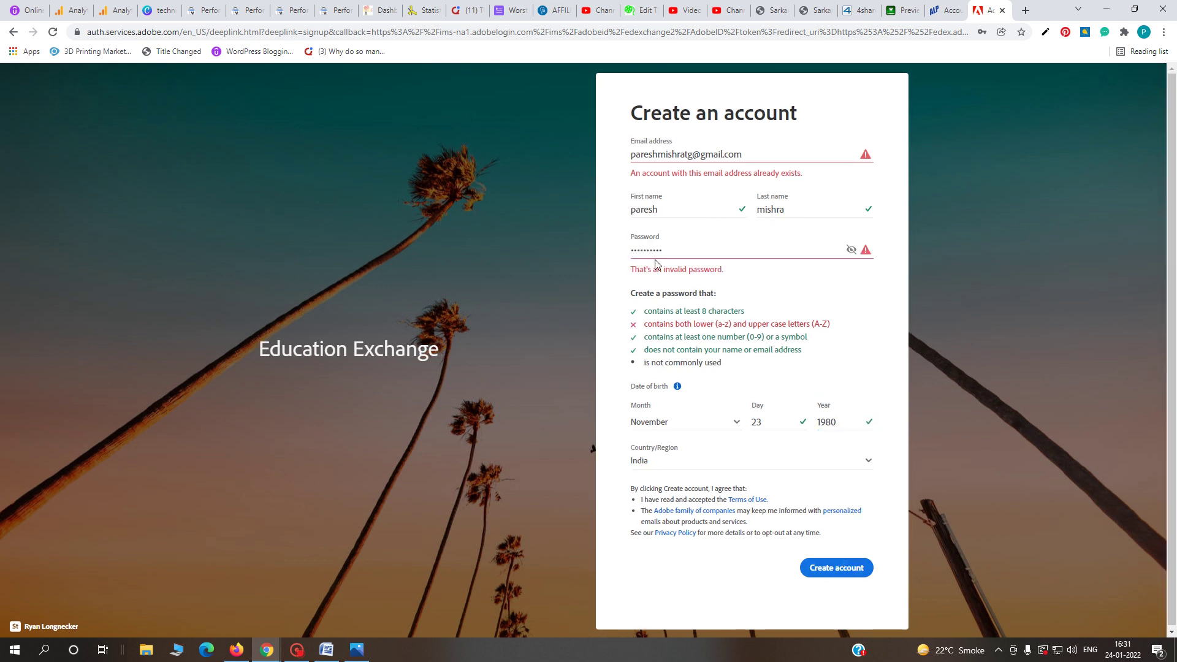
key(ctrl+a)
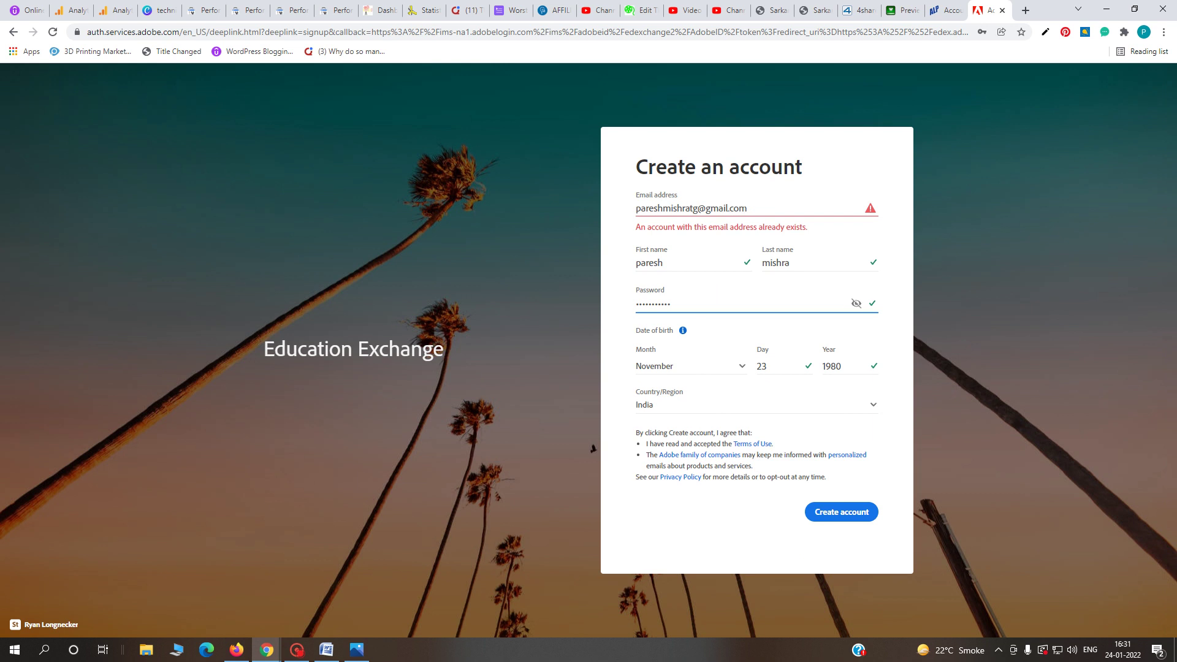
click(698, 209)
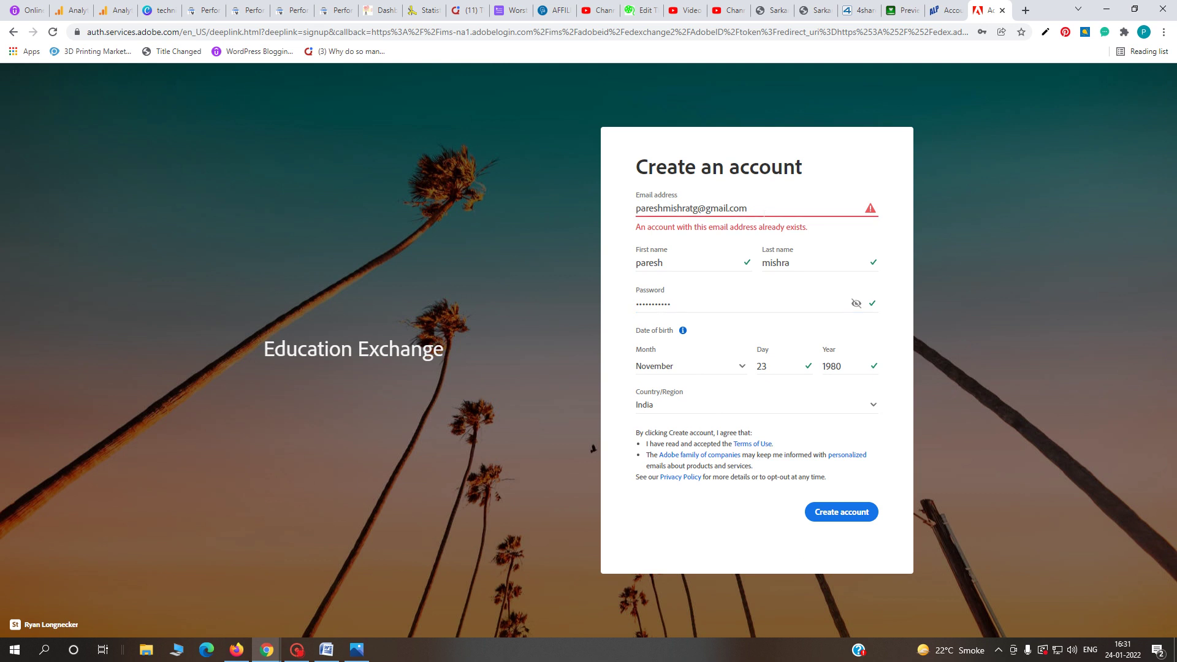
key(BackSpace)
key(BackSpace)
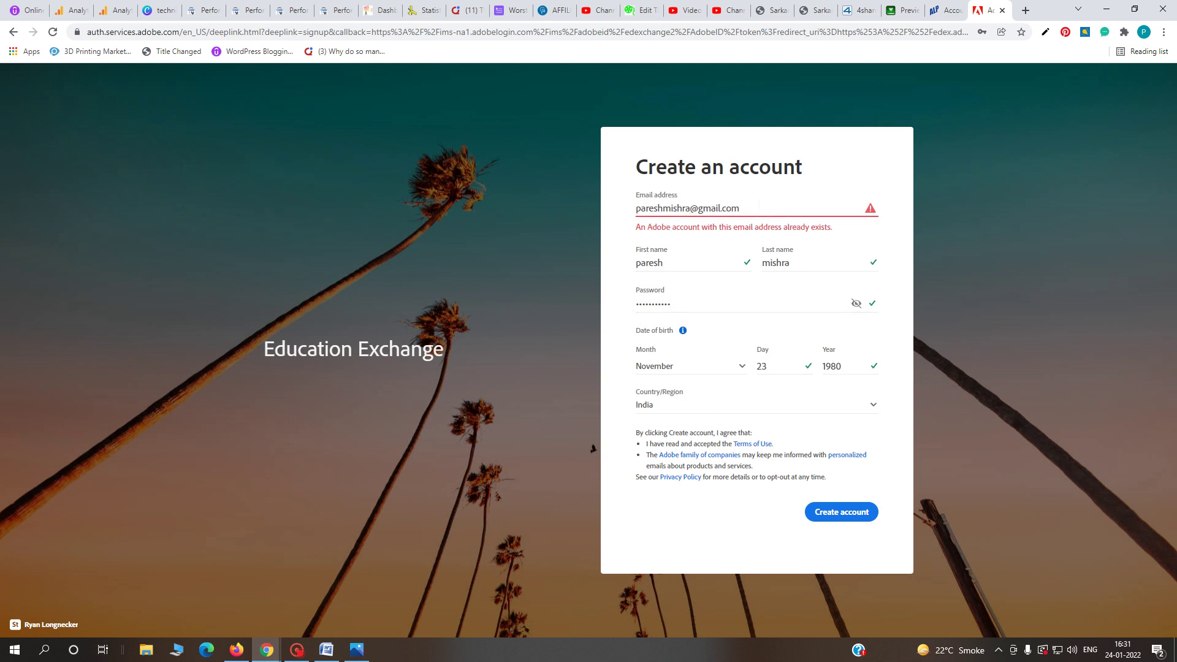
key(BackSpace)
key(BackSpace)
key(BackSpace)
key(BackSpace)
key(BackSpace)
key(BackSpace)
click(854, 513)
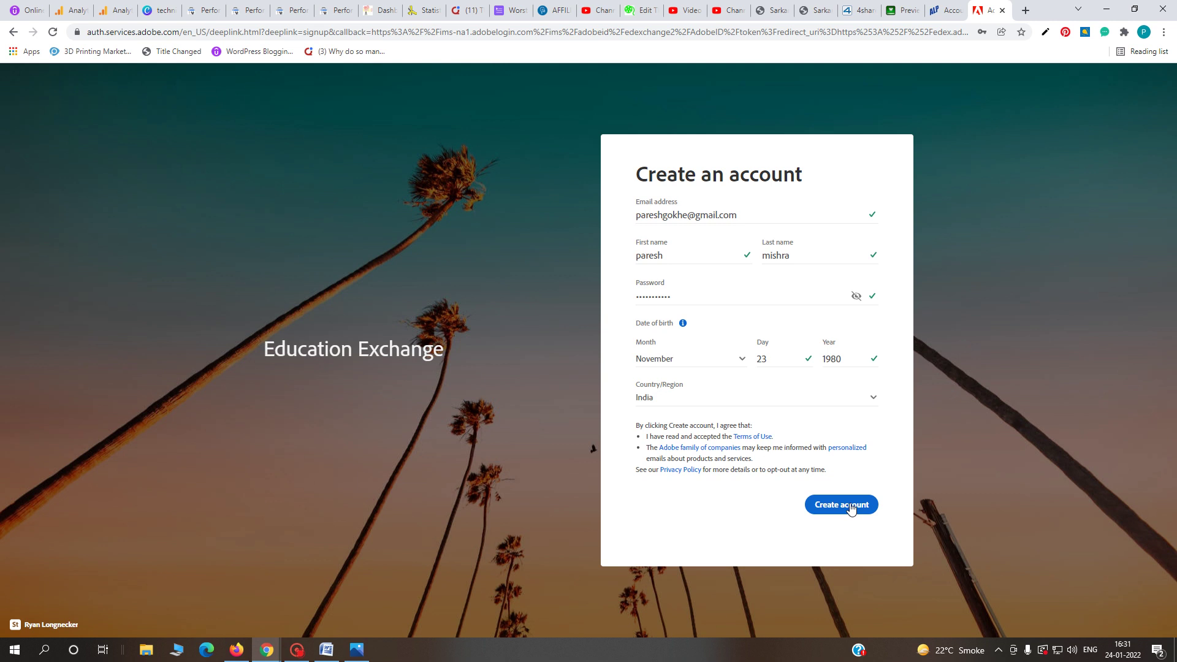
click(852, 506)
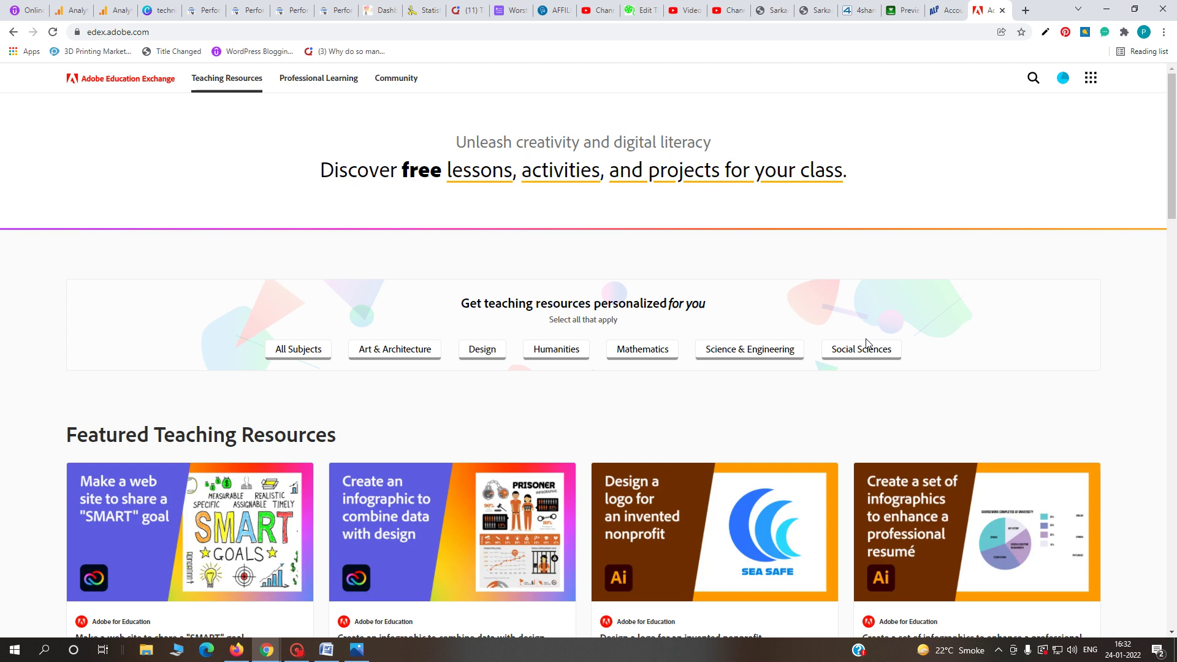
- Go through the account avatar menu to My Profile and open the Edit Profile form
scroll(865, 343, down, 4)
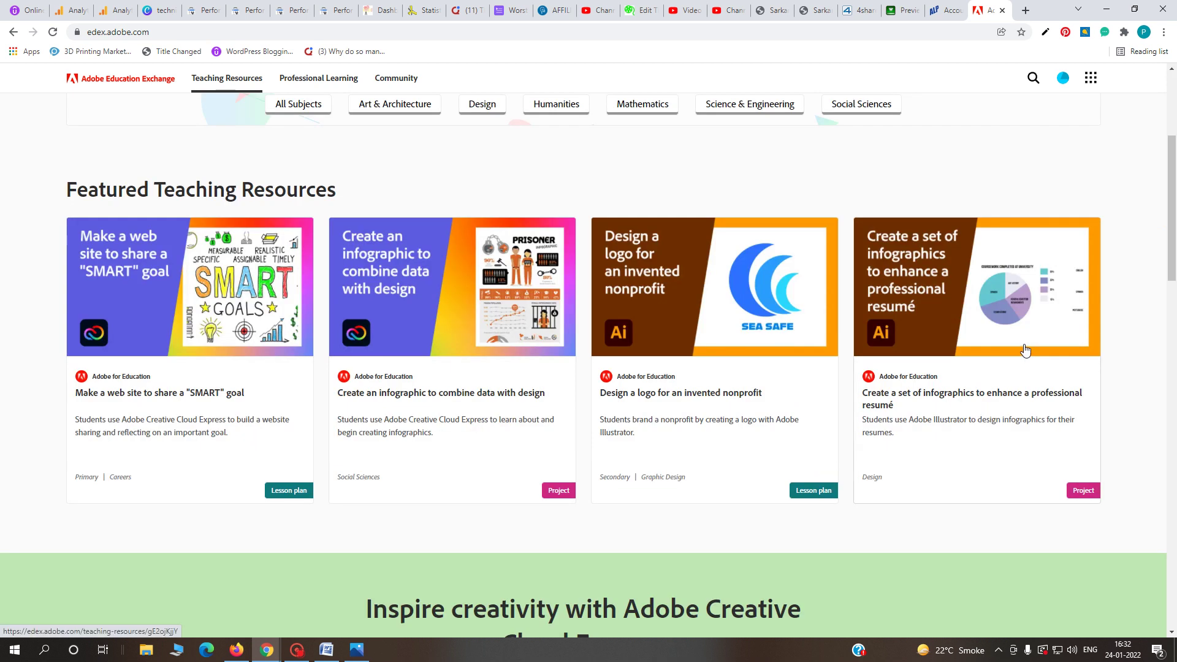
scroll(1022, 350, up, 4)
click(1091, 84)
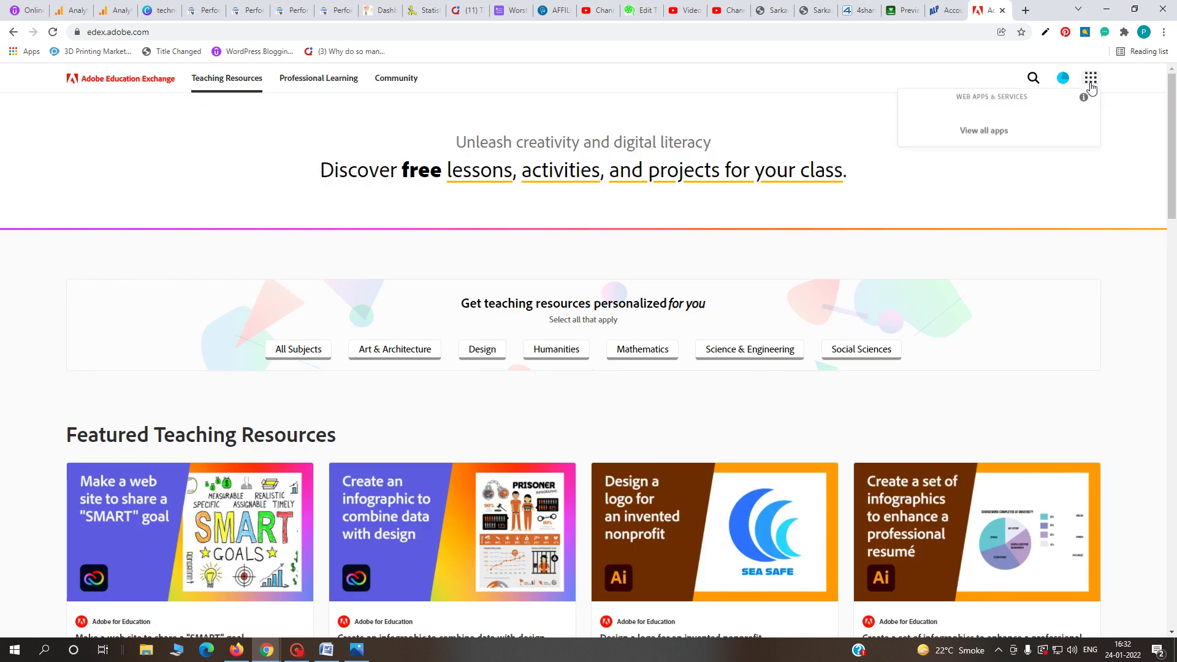
click(1063, 78)
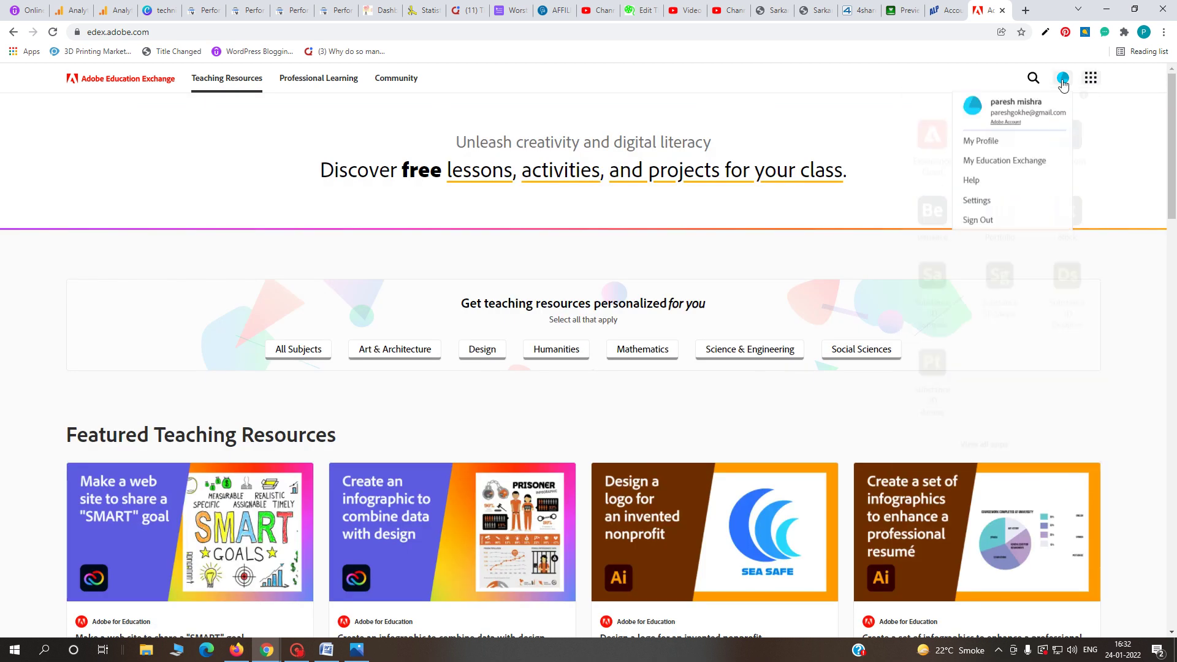
click(983, 143)
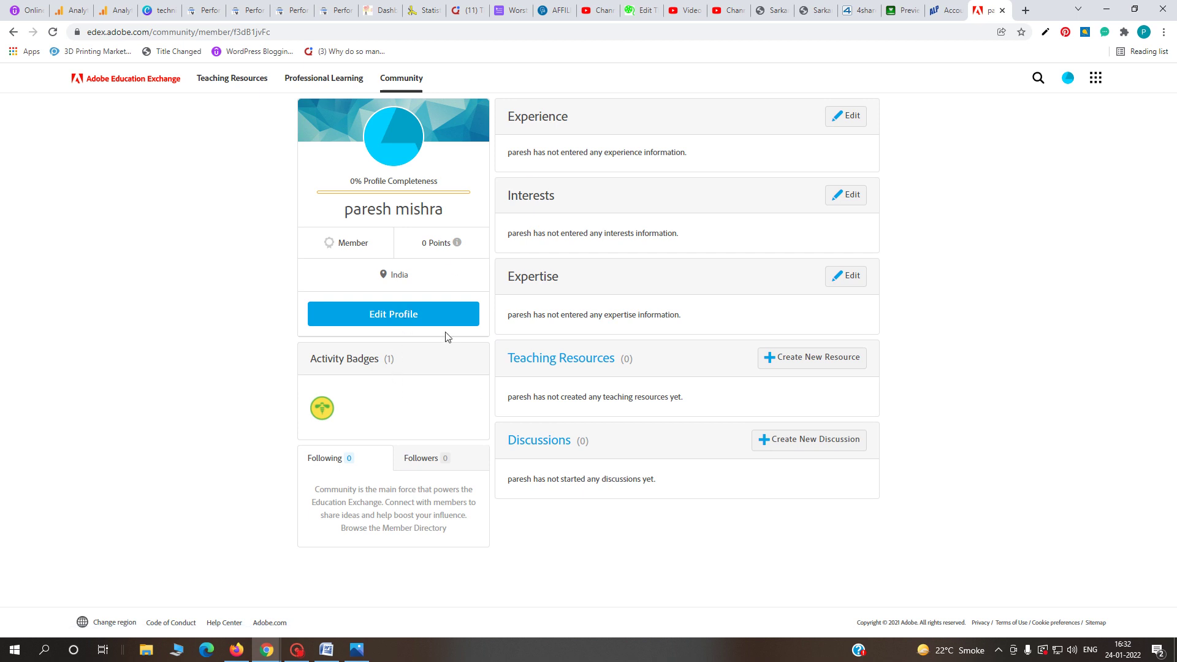
click(411, 316)
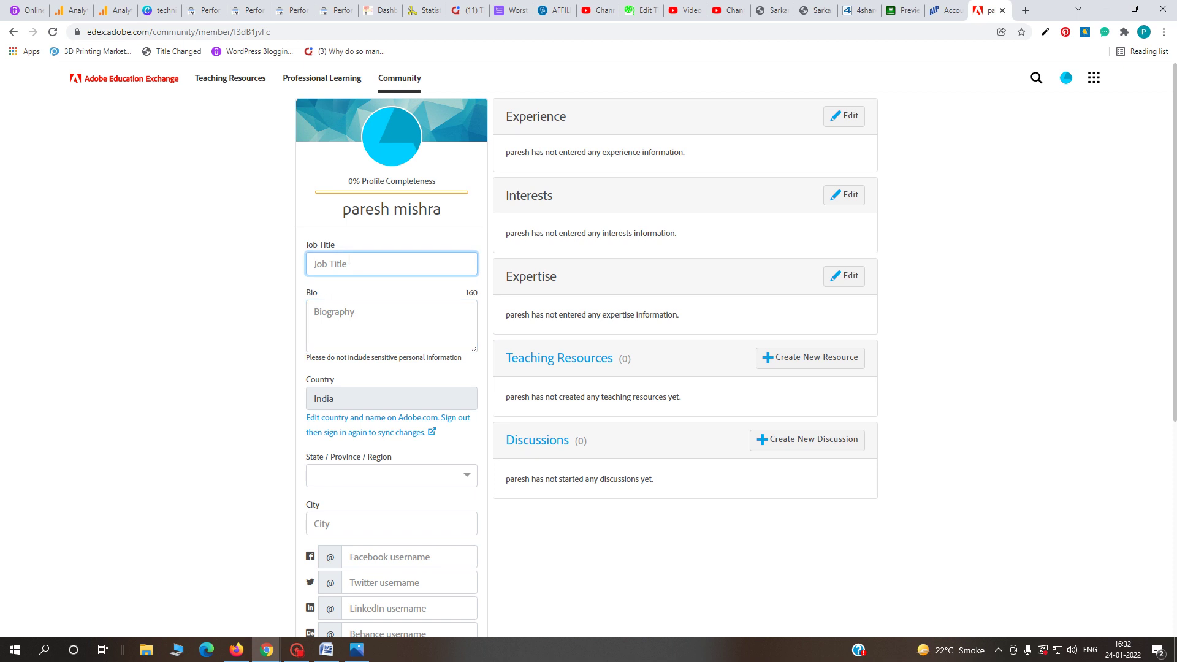
- Enter job title Blogger and paste the copied indnaukari.com address into the Website field
text(Blogger)
click(314, 331)
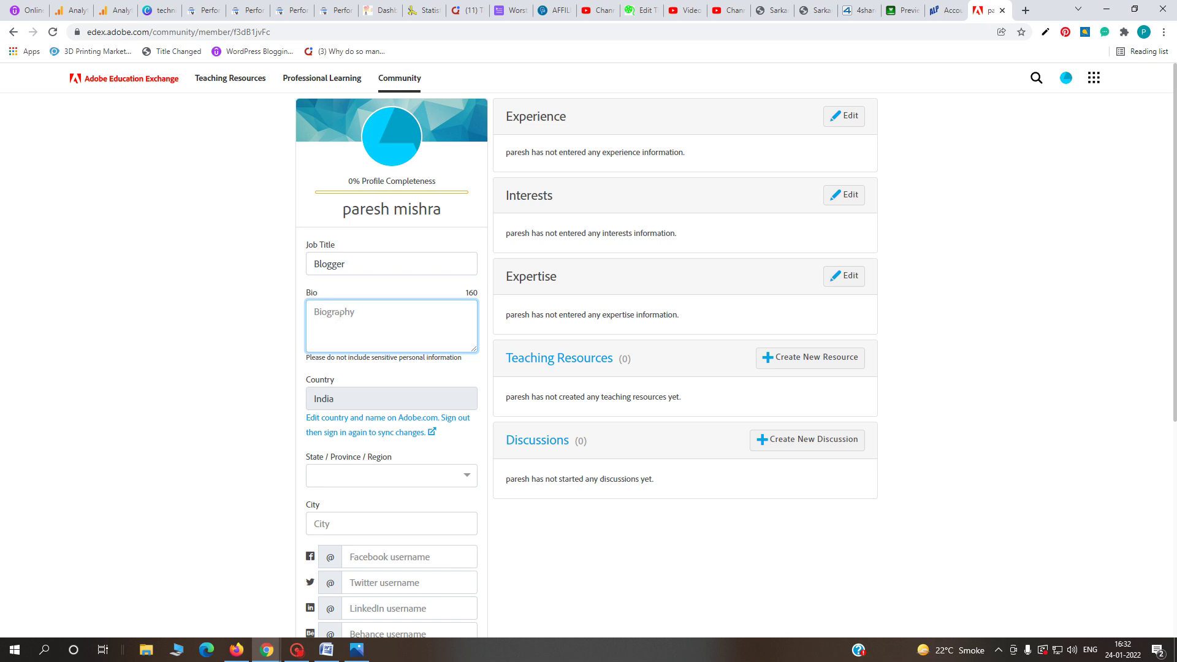
scroll(404, 334, down, 3)
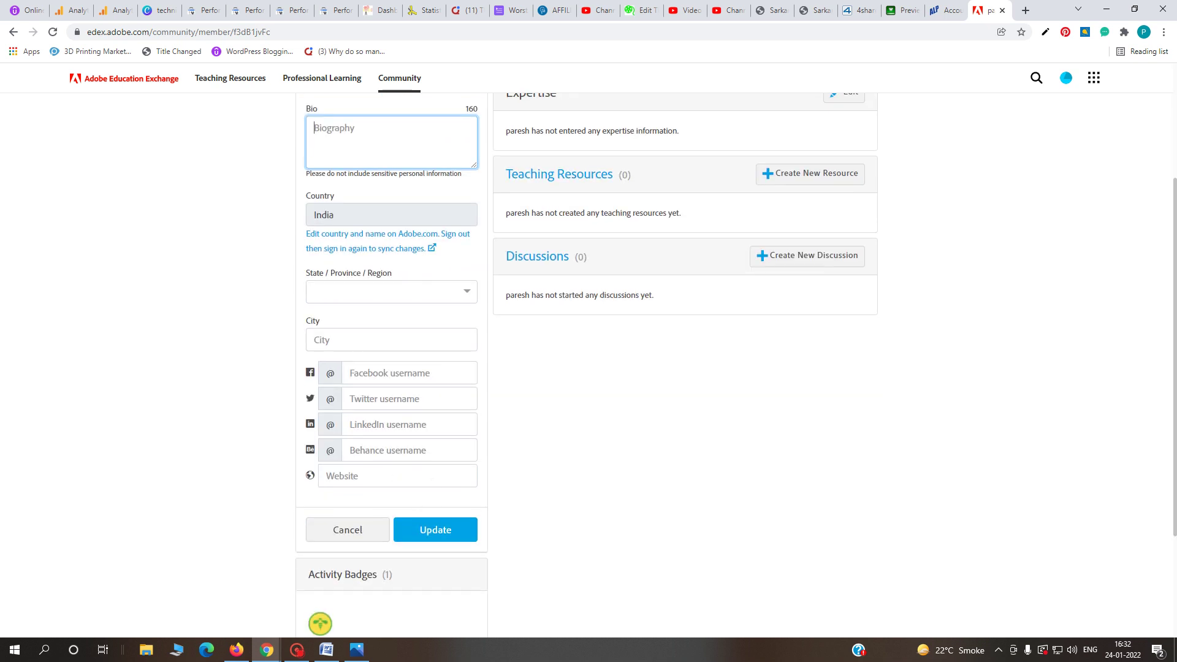
click(397, 475)
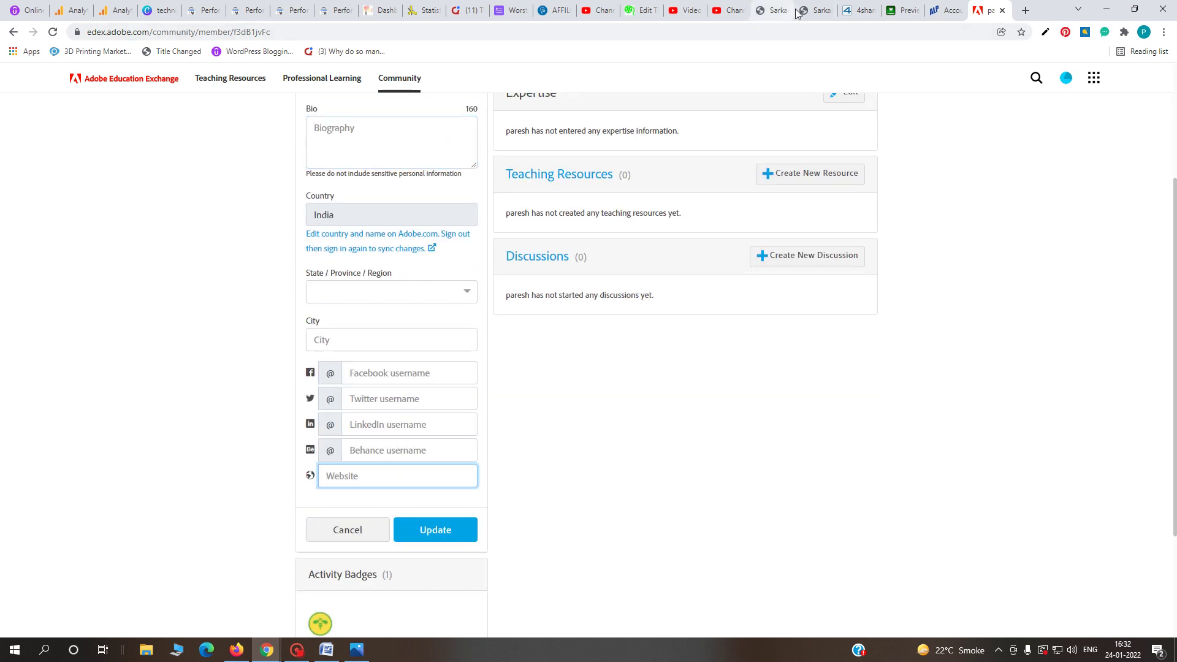
click(815, 11)
right_click(141, 34)
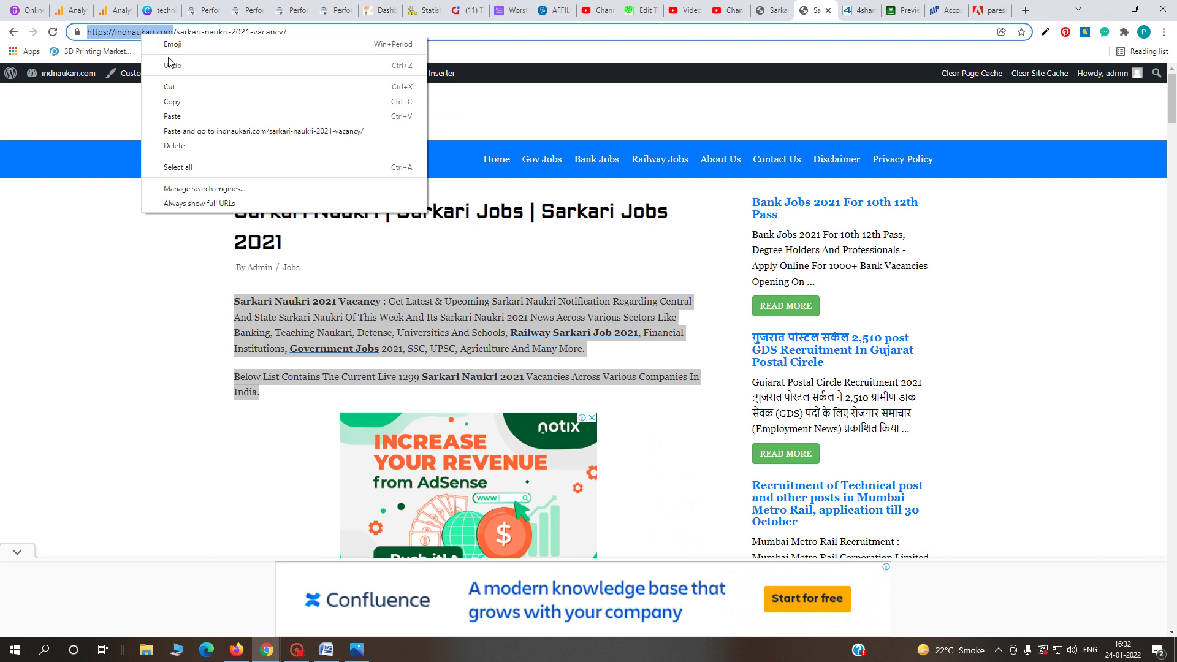
click(233, 103)
click(993, 11)
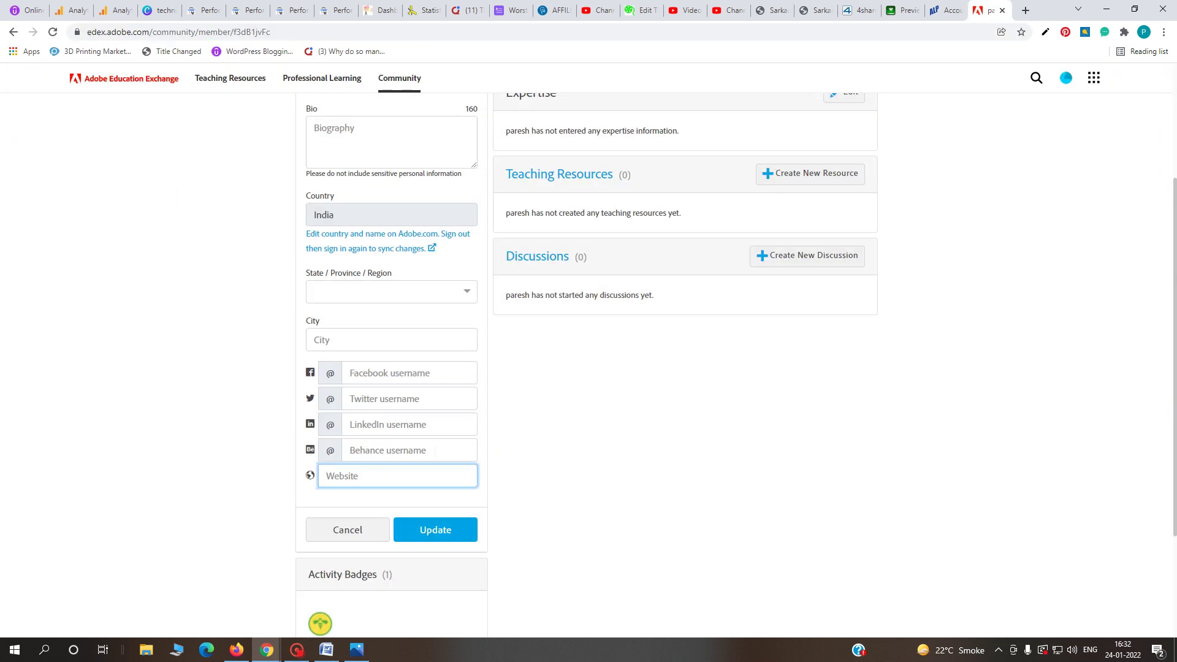
key(ctrl+v)
- Set the profile location to the state Bihar and fill in the city
click(336, 299)
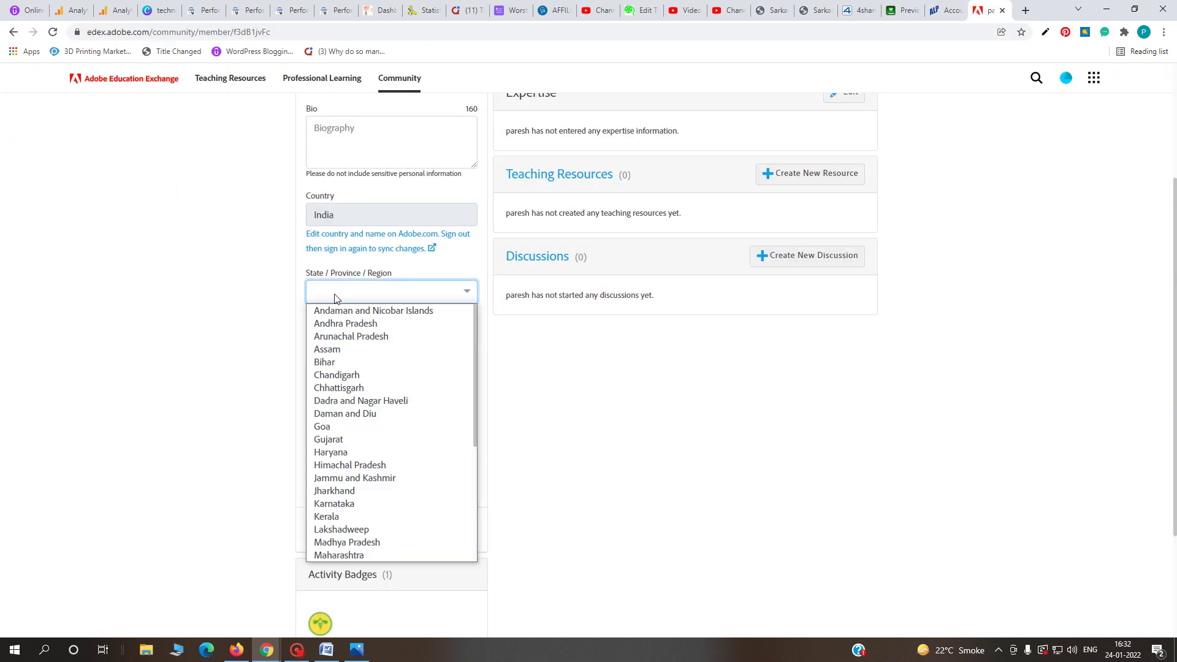
click(341, 362)
click(392, 340)
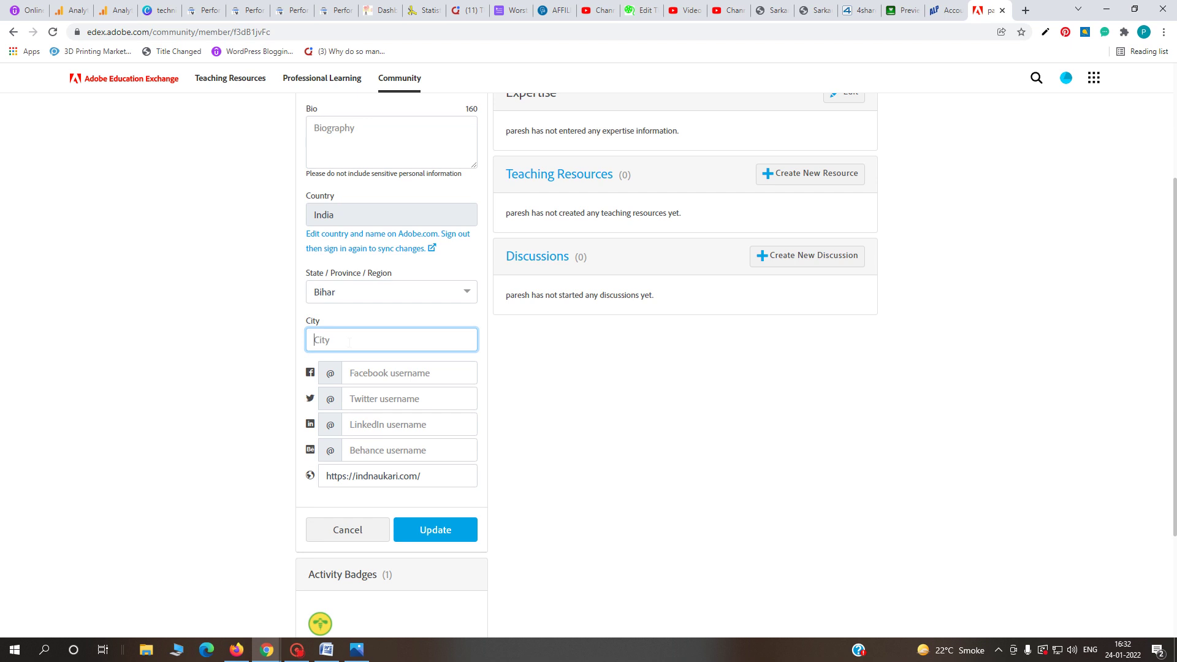
click(372, 291)
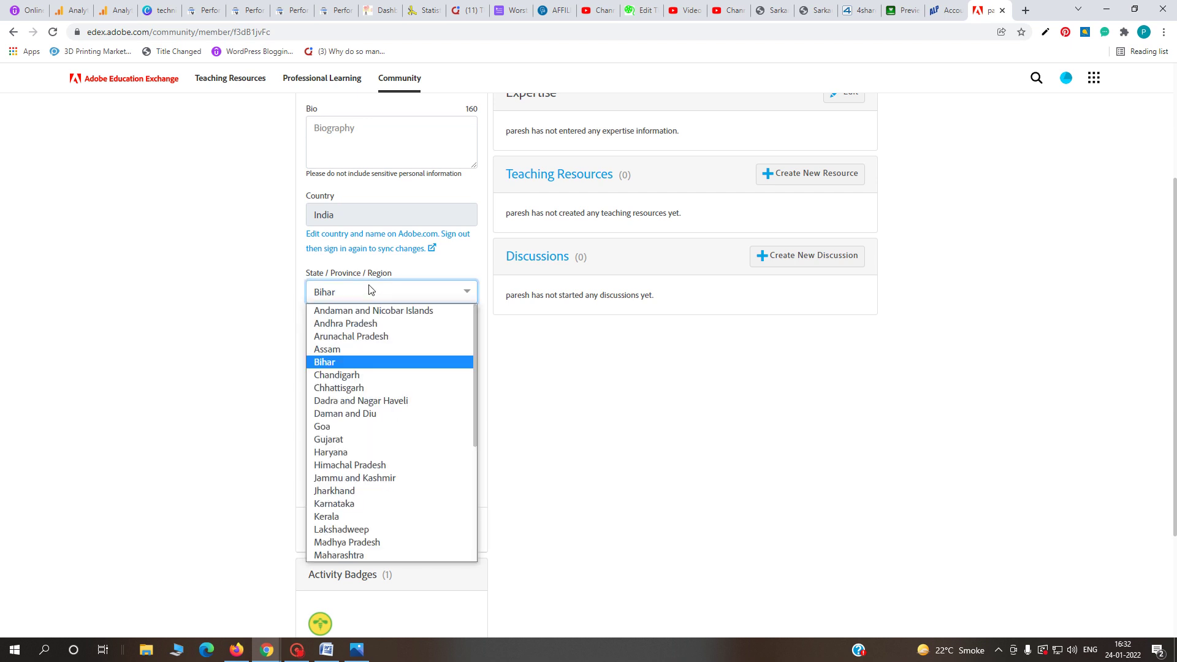
click(371, 290)
click(356, 339)
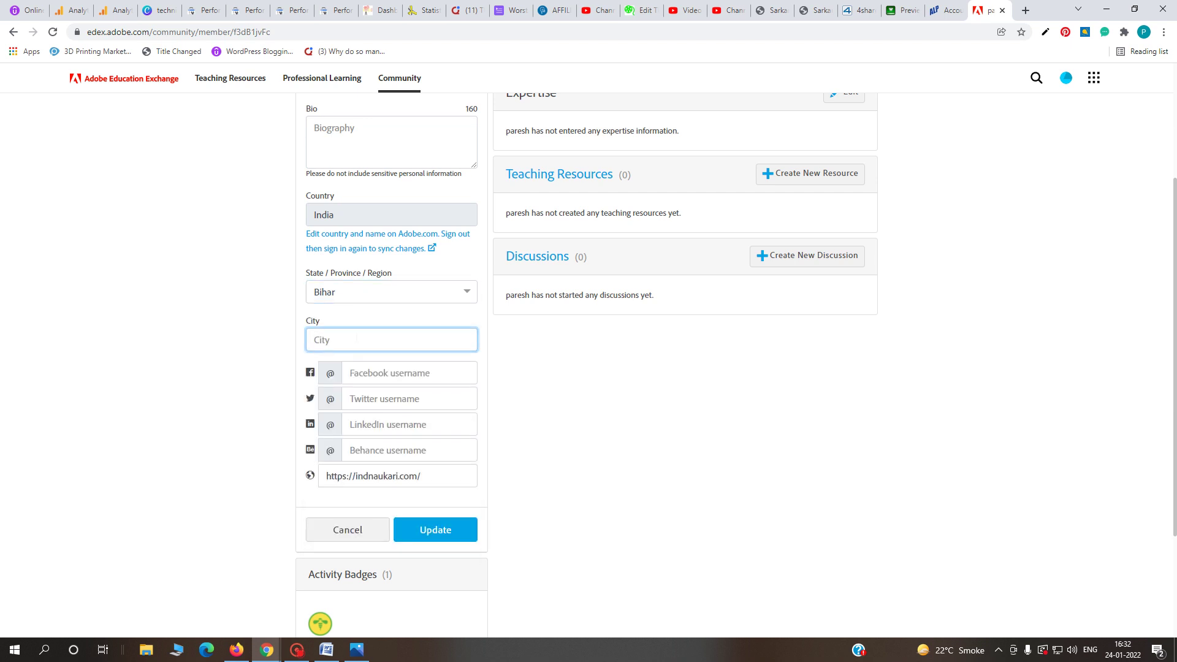
text(hindk)
click(534, 368)
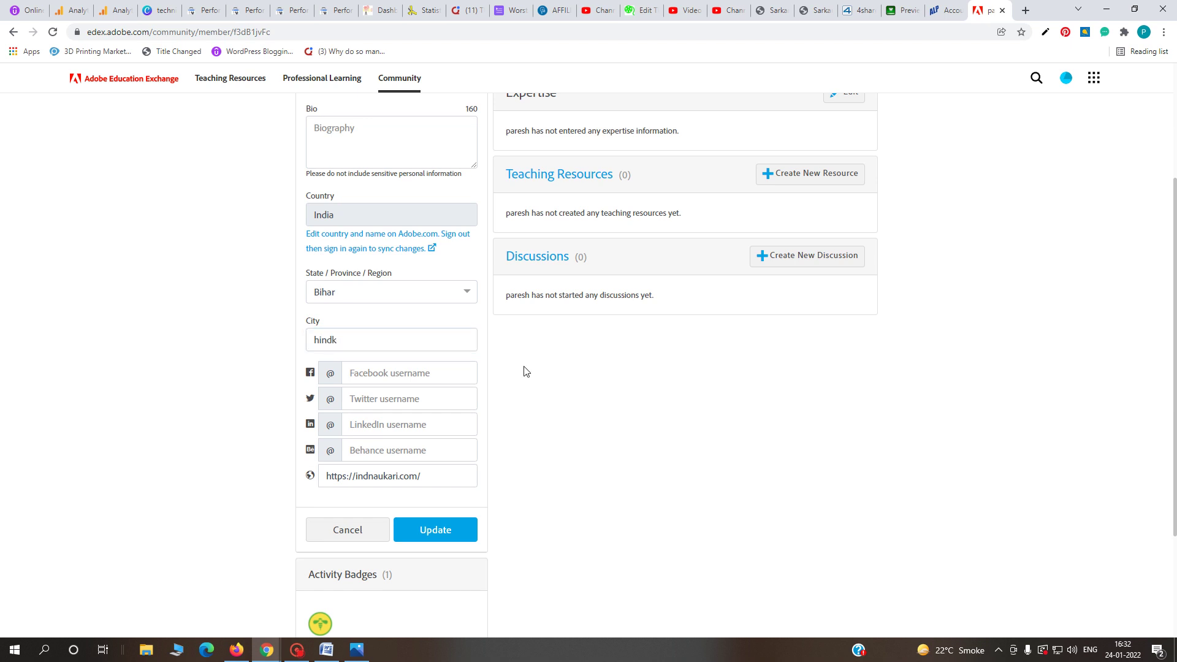
- Write the bio 'I amdblogger and graphics programmer', update the profile, and close the Adobe tab
click(356, 138)
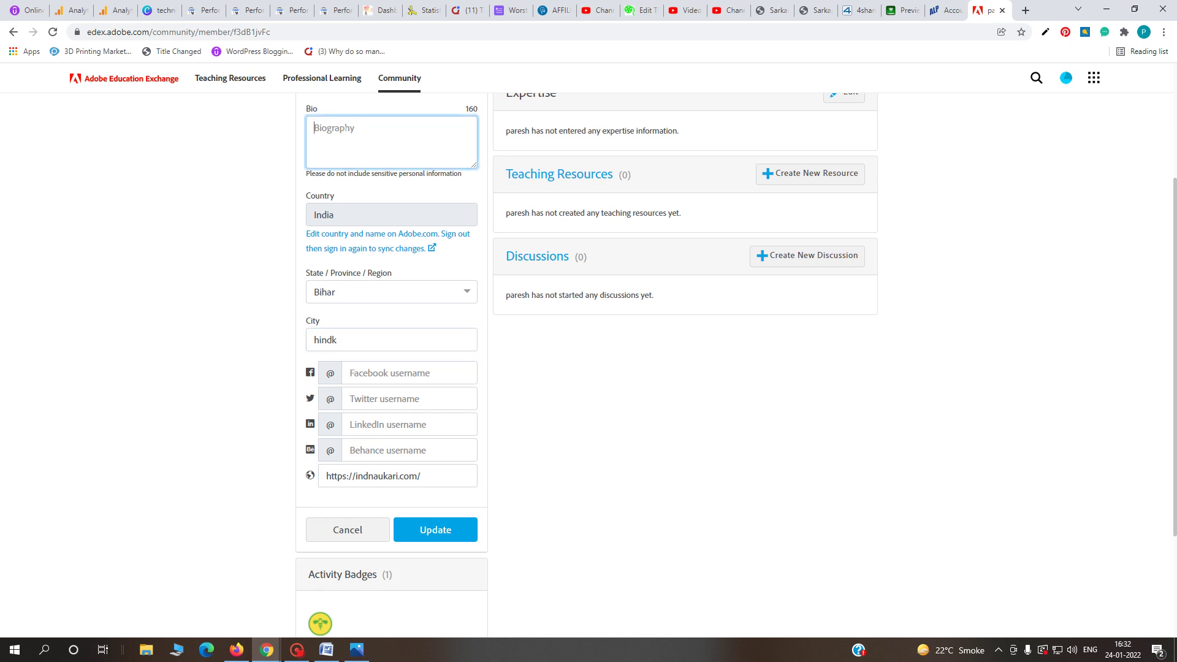
text(I amdblogger and graphics pro)
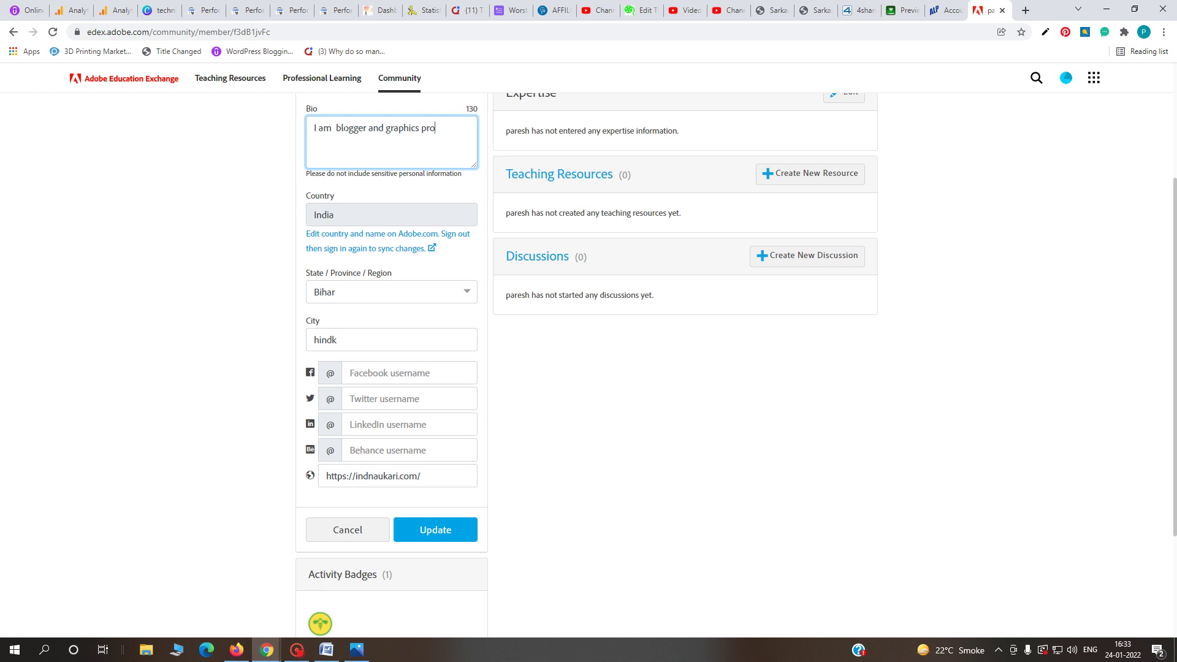
text(grammer)
scroll(510, 449, down, 1)
click(433, 467)
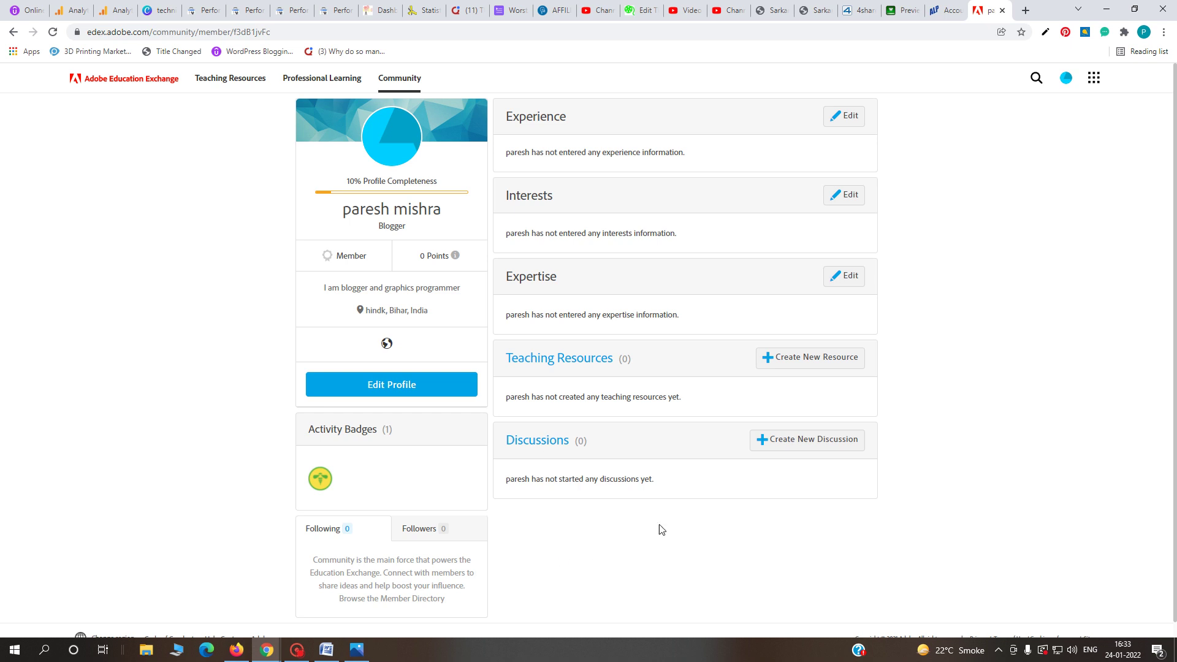
click(1002, 10)
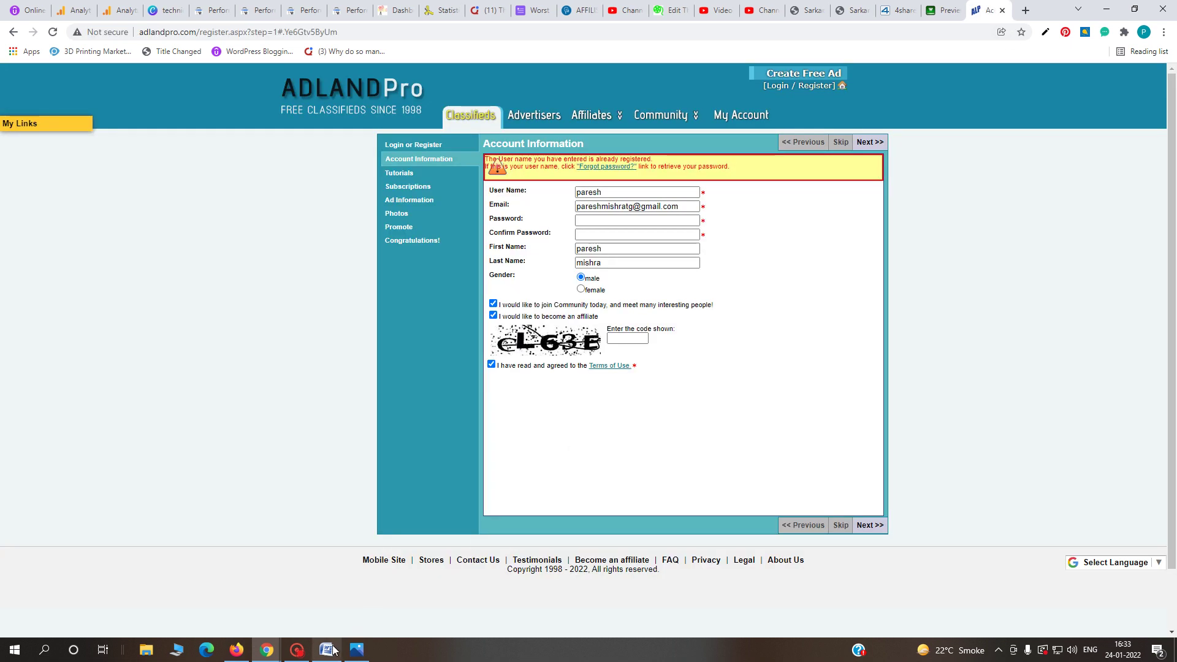